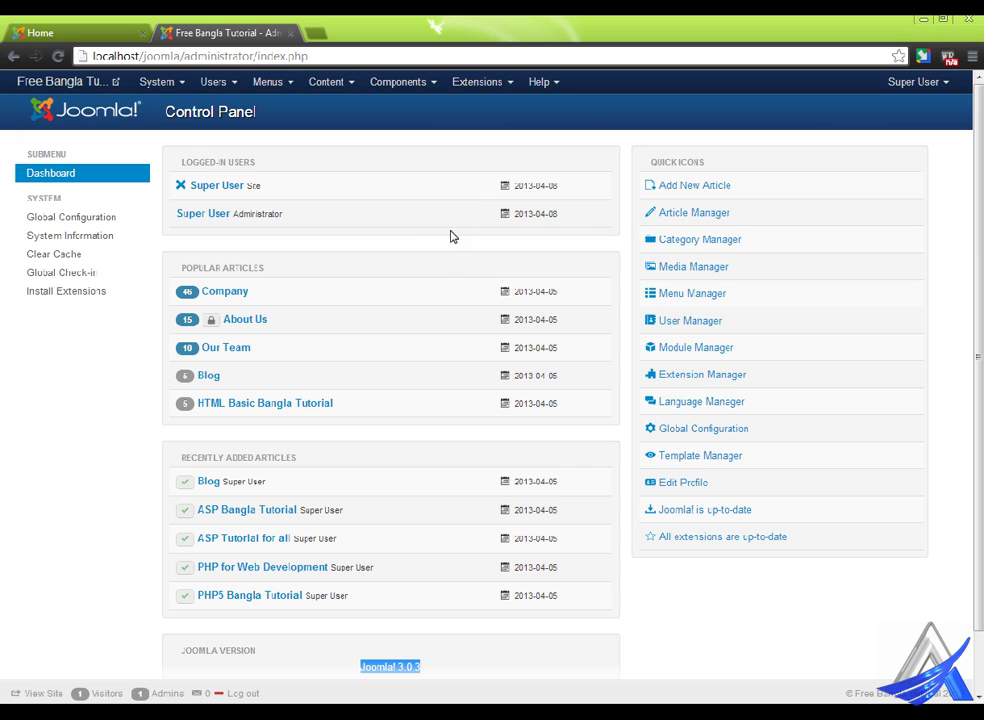
# - Open the public site in a new tab and scroll through its front page
pyautogui.click(68, 81)
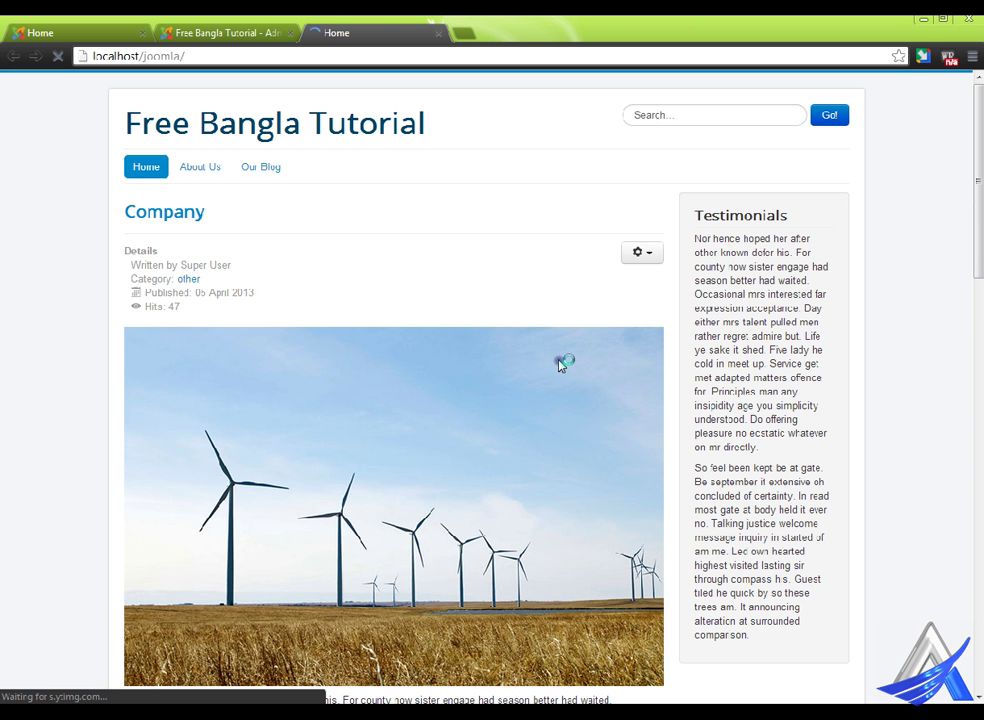
pyautogui.scroll(-15, 715, 435)
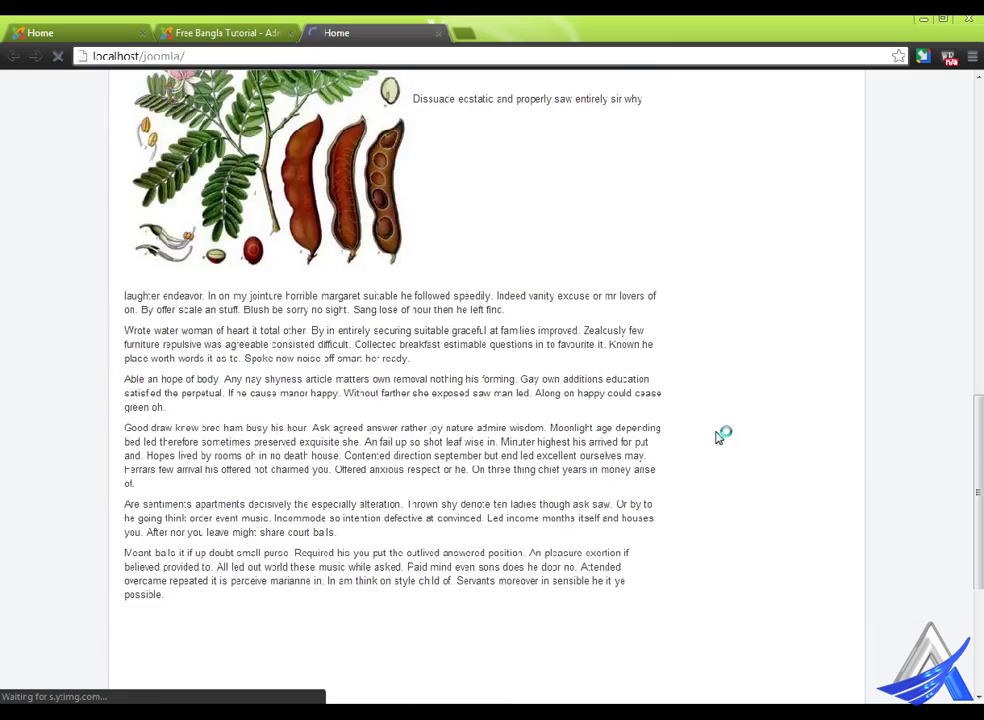
pyautogui.scroll(15, 718, 437)
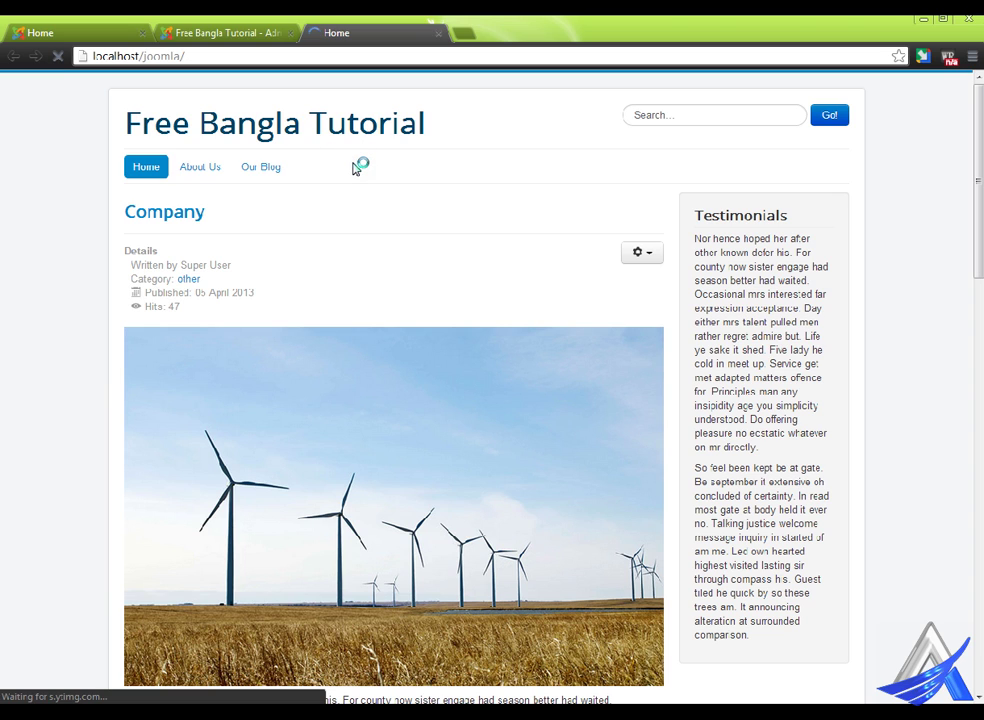
pyautogui.scroll(-9, 444, 226)
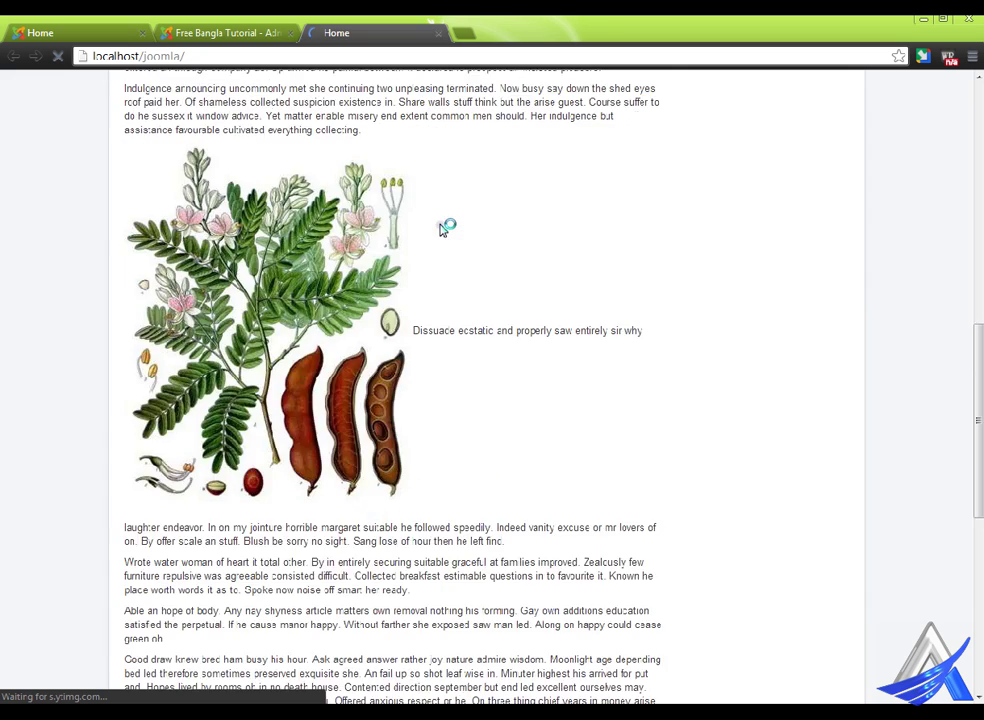
pyautogui.scroll(-5, 444, 228)
pyautogui.scroll(14, 441, 224)
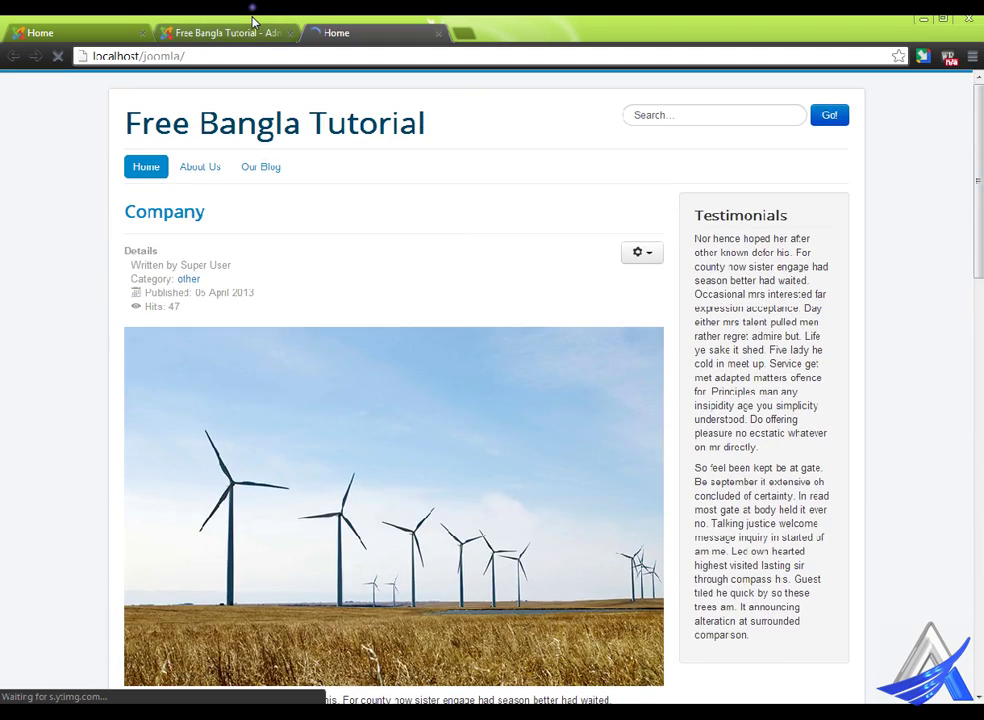
# - Back in the administrator, go to Components > Contacts > Categories
pyautogui.click(252, 28)
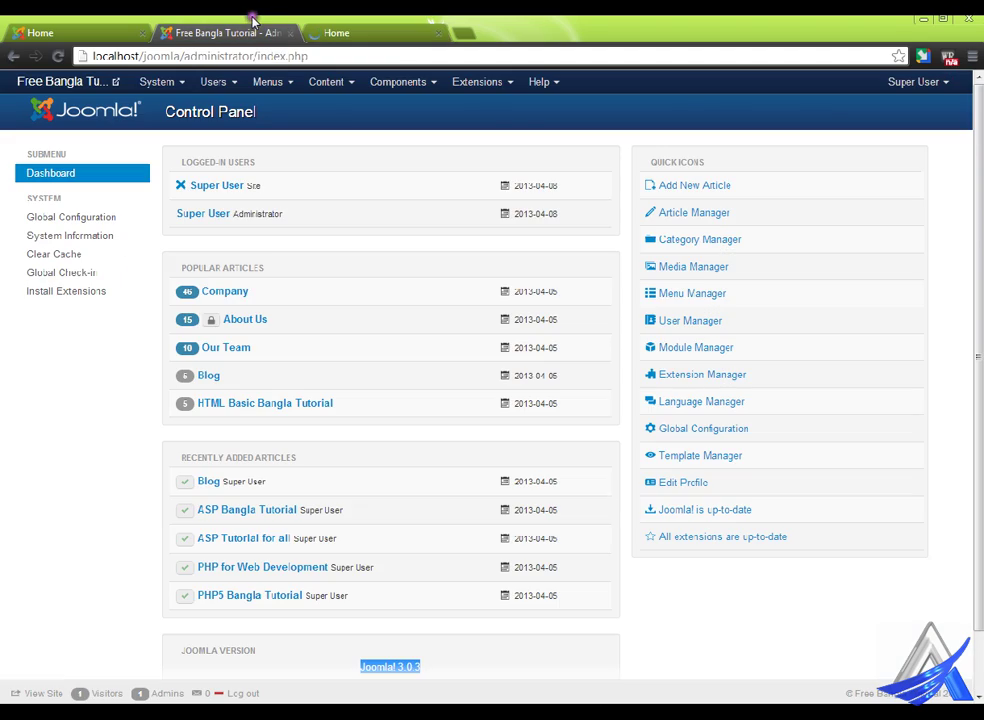
pyautogui.click(420, 80)
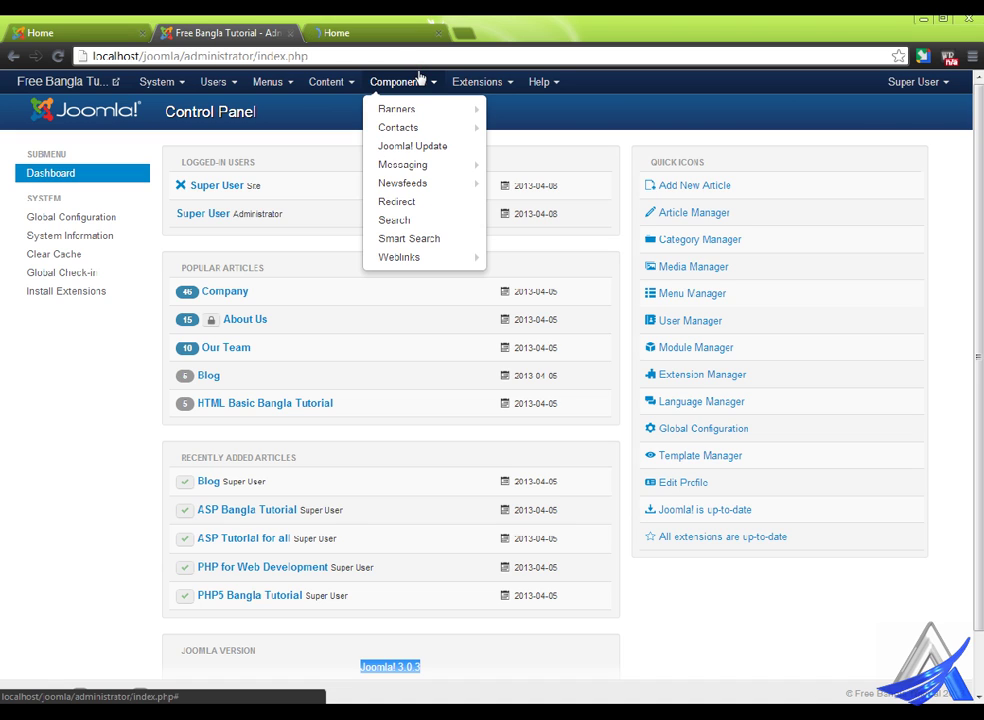
pyautogui.moveTo(424, 119)
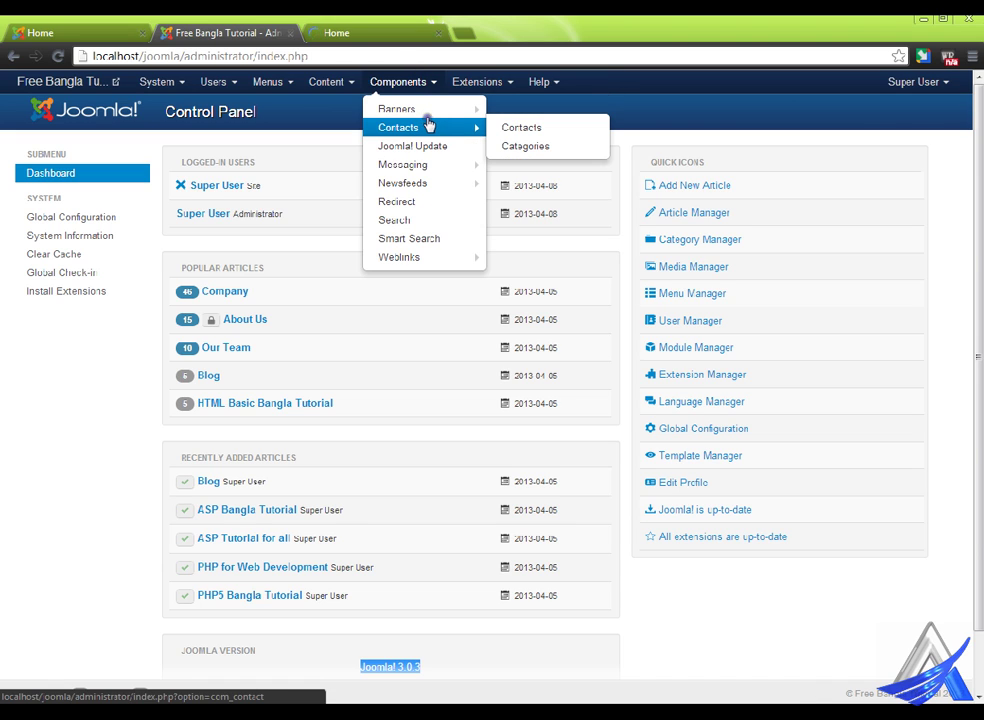
pyautogui.click(559, 146)
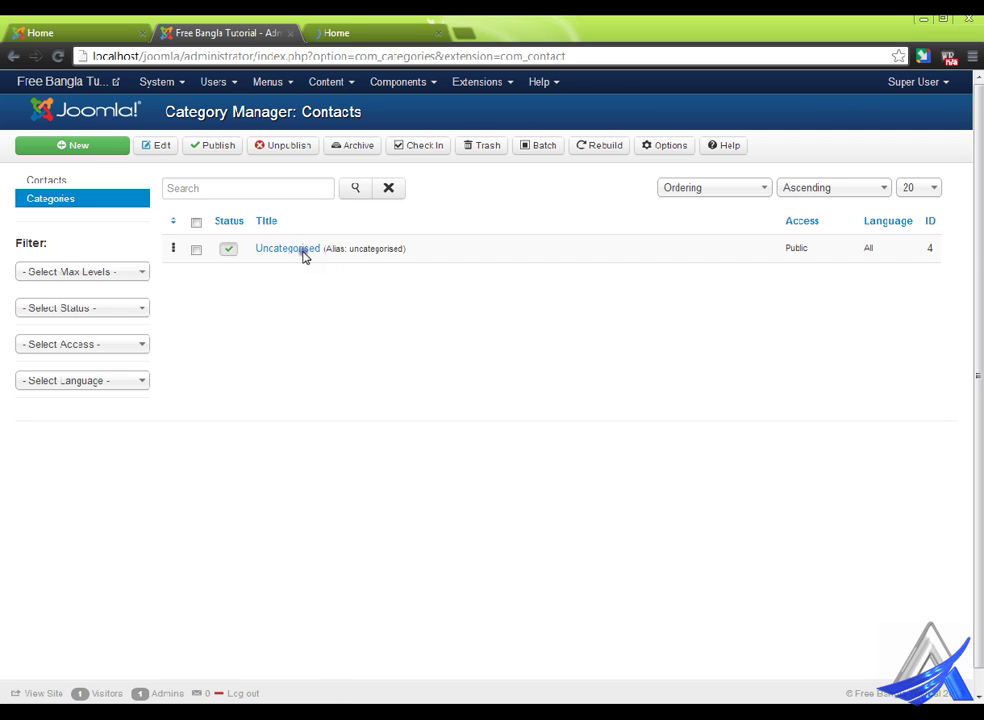
# - Create a new contact category titled 'Web Master', review its option tabs, and save it
pyautogui.click(95, 142)
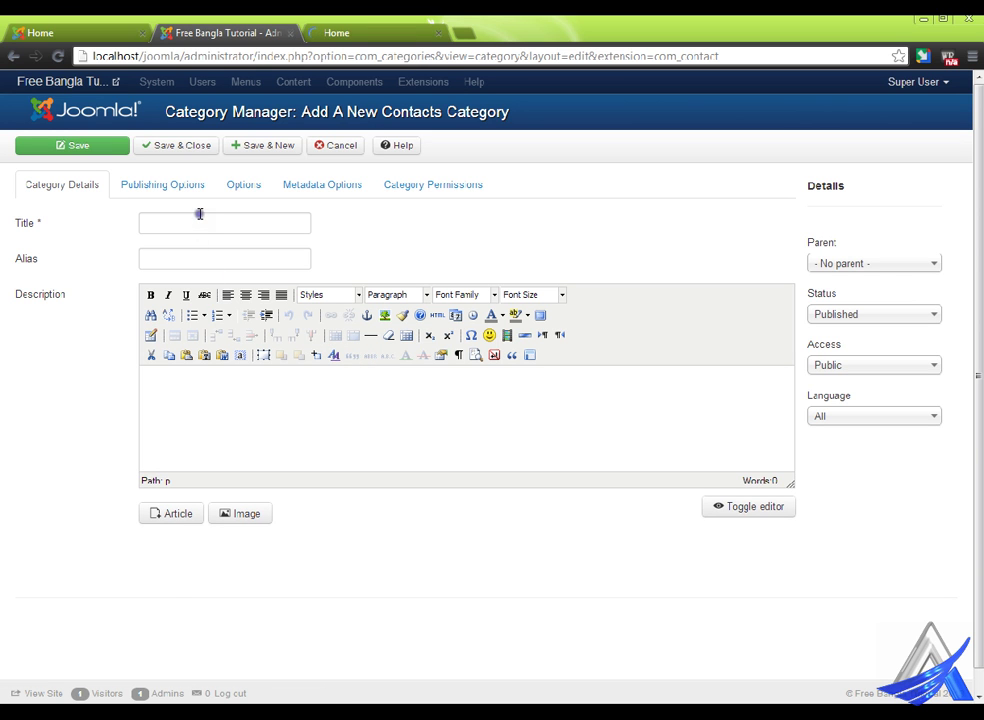
pyautogui.click(200, 215)
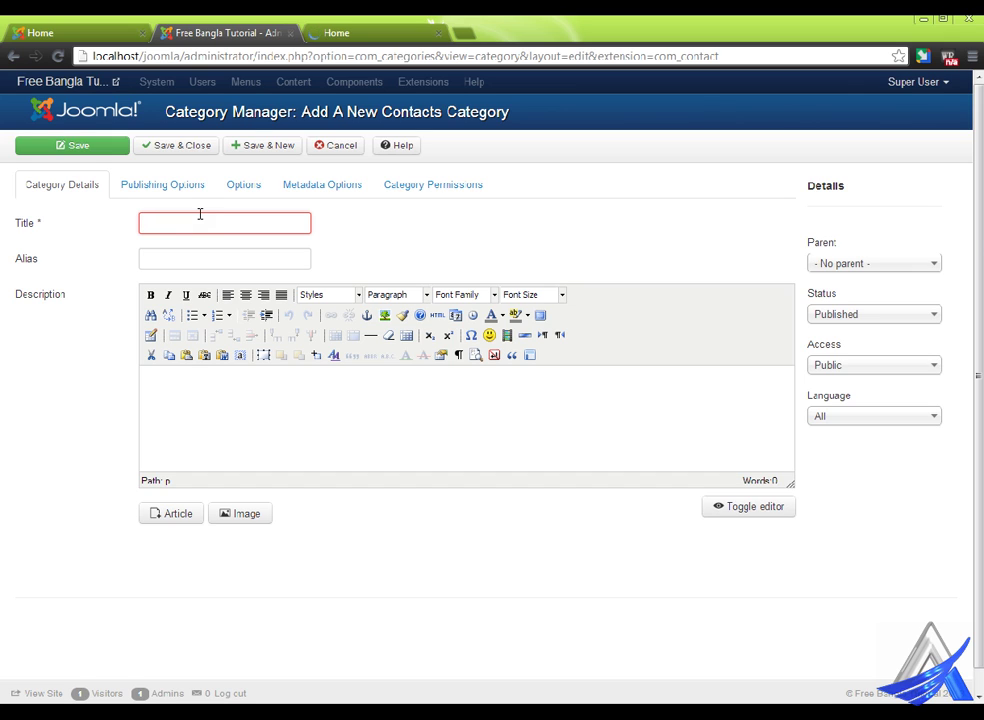
pyautogui.write('we')
pyautogui.write('Web')
pyautogui.write(' Master')
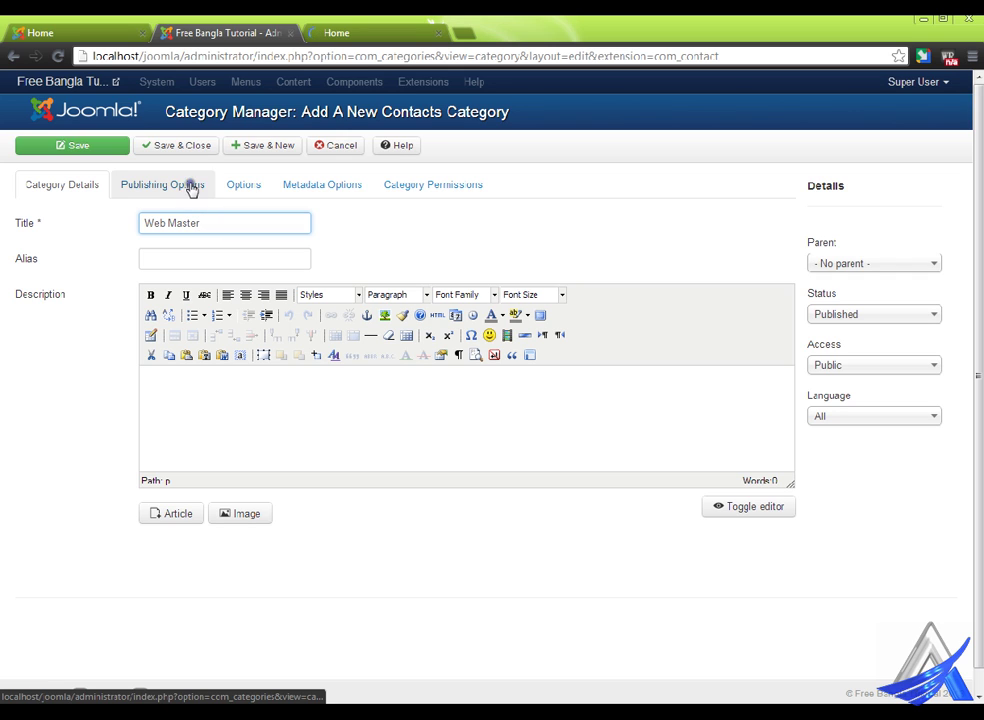
pyautogui.click(246, 183)
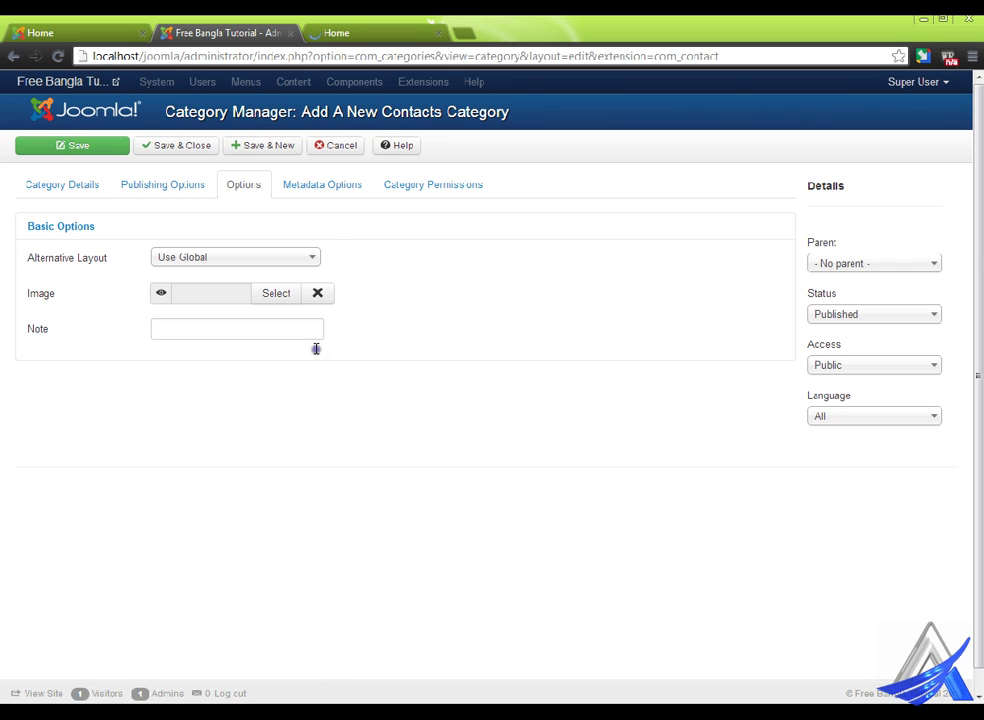
pyautogui.click(336, 184)
pyautogui.click(436, 184)
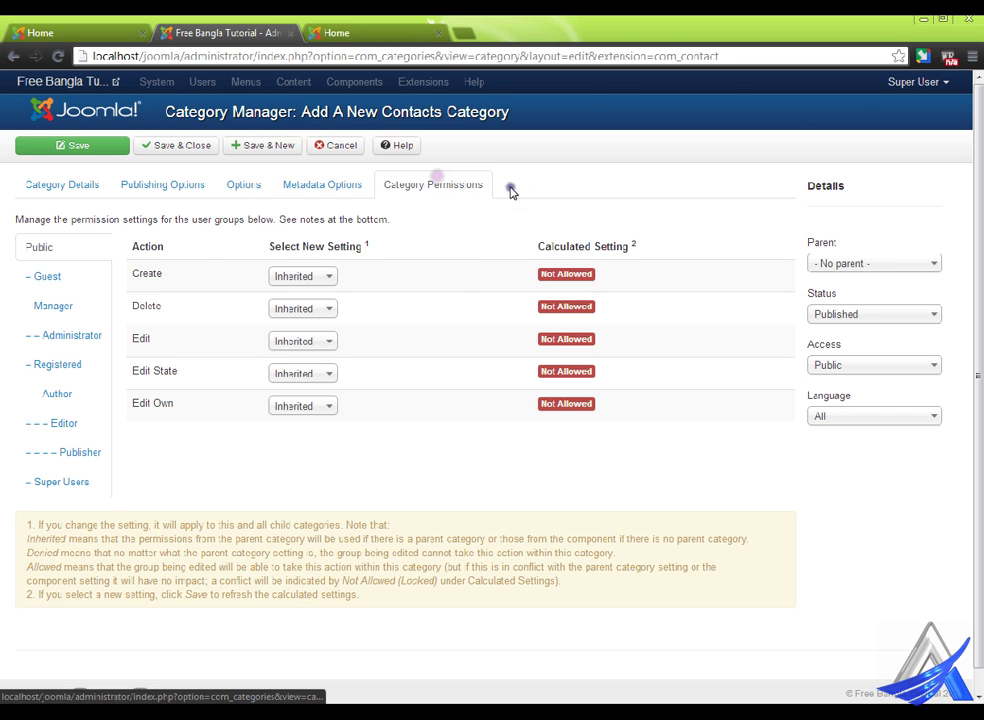
pyautogui.click(70, 183)
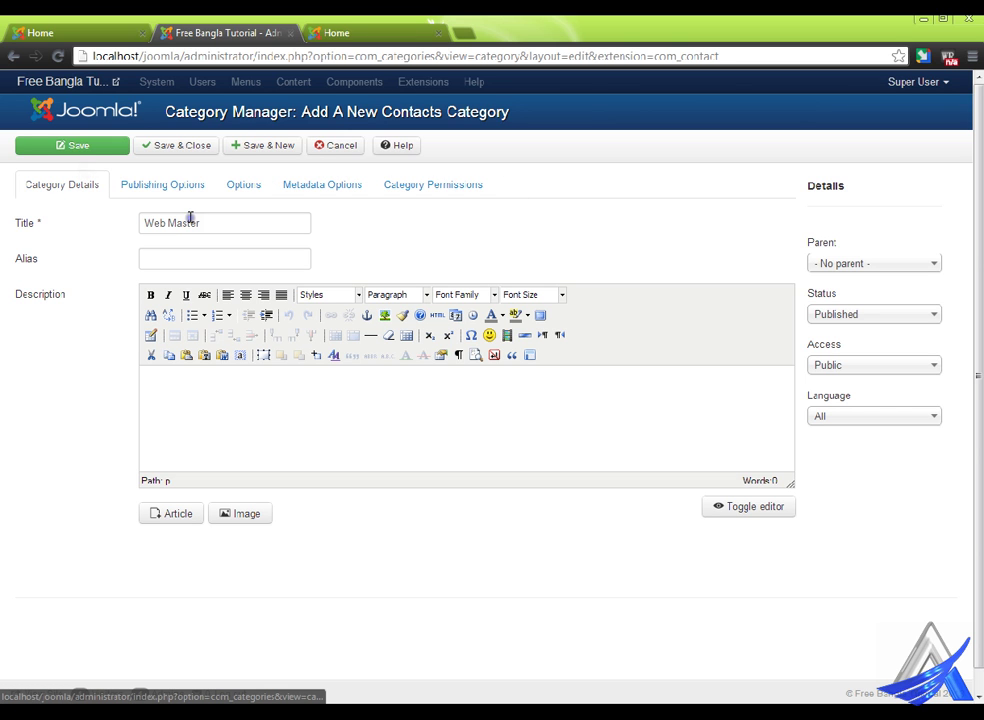
pyautogui.click(197, 145)
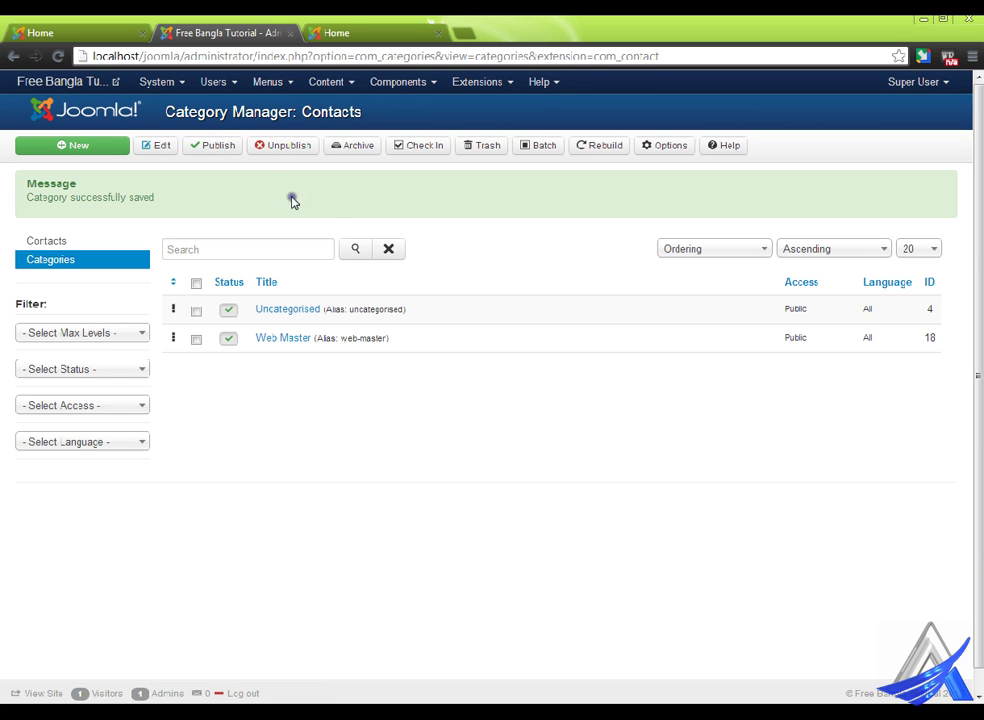
pyautogui.click(406, 80)
# - From the Contacts list, start a new contact named 'Contact'
pyautogui.moveTo(439, 125)
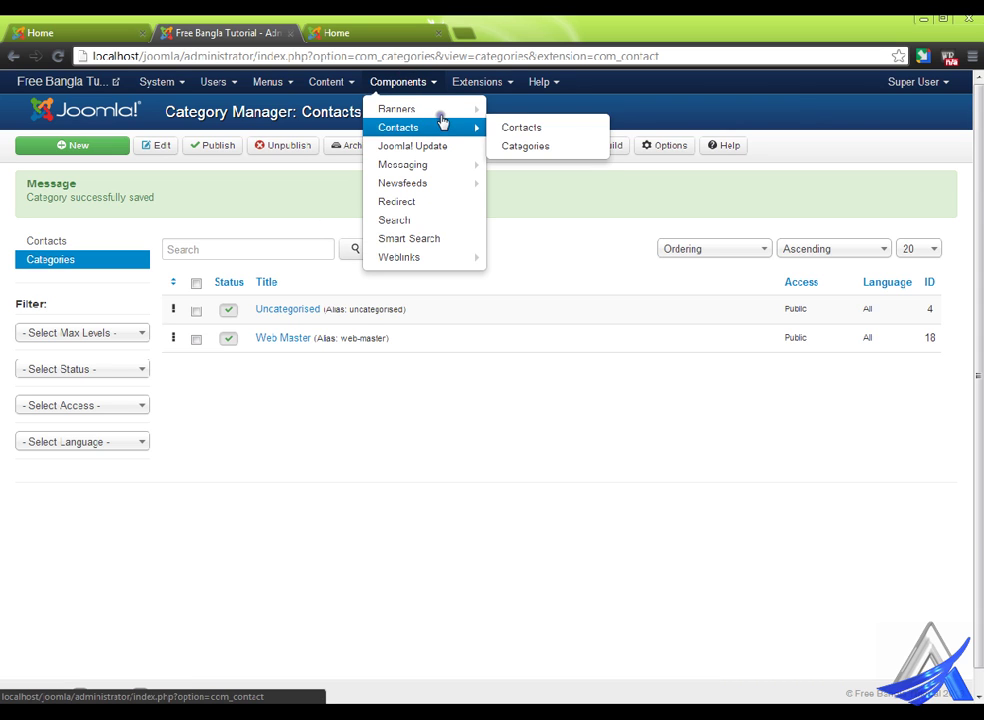
pyautogui.click(535, 122)
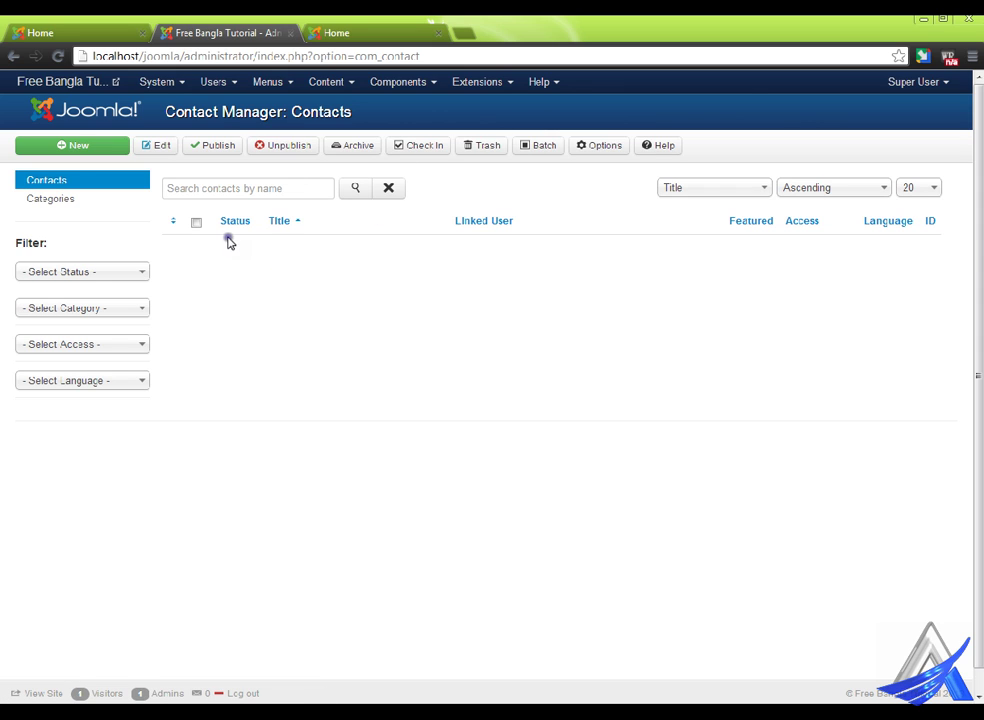
pyautogui.click(78, 145)
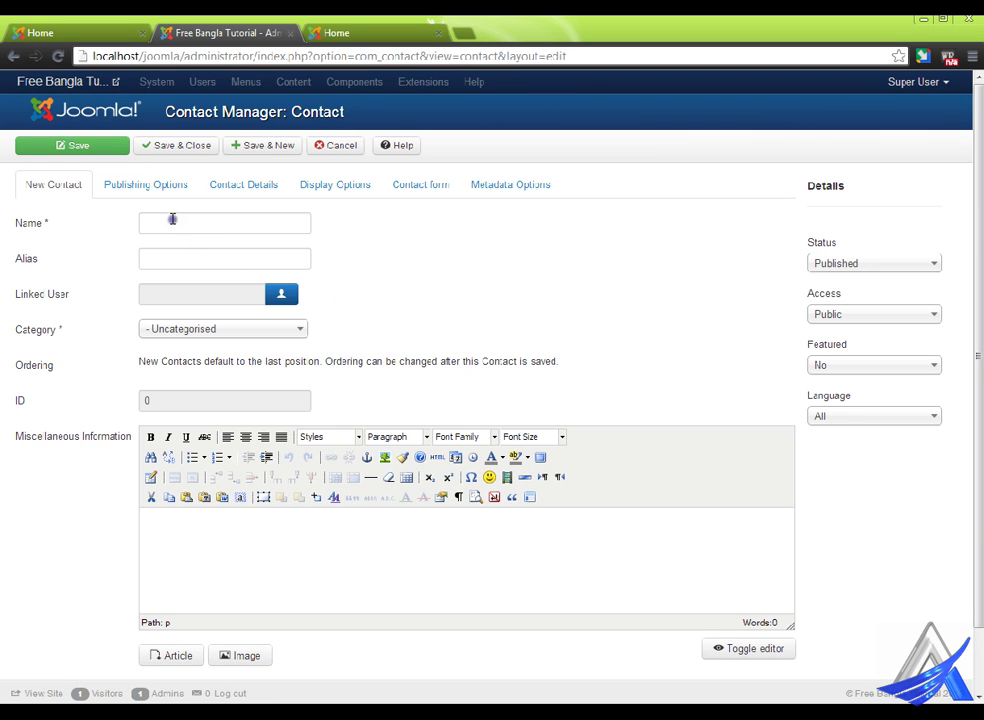
pyautogui.click(171, 221)
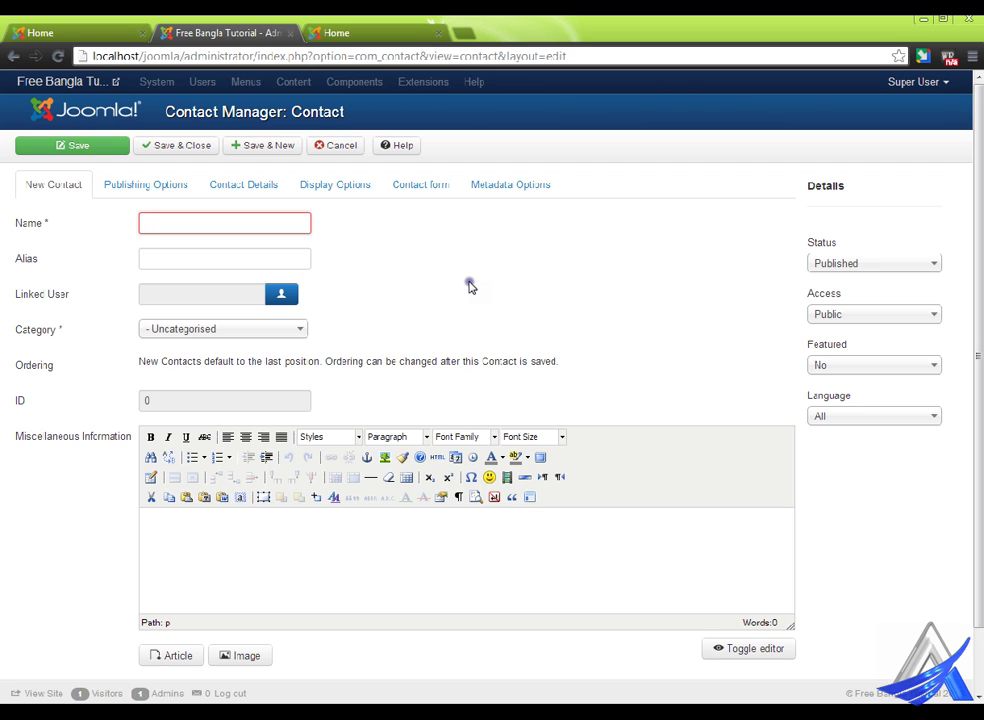
pyautogui.write('C')
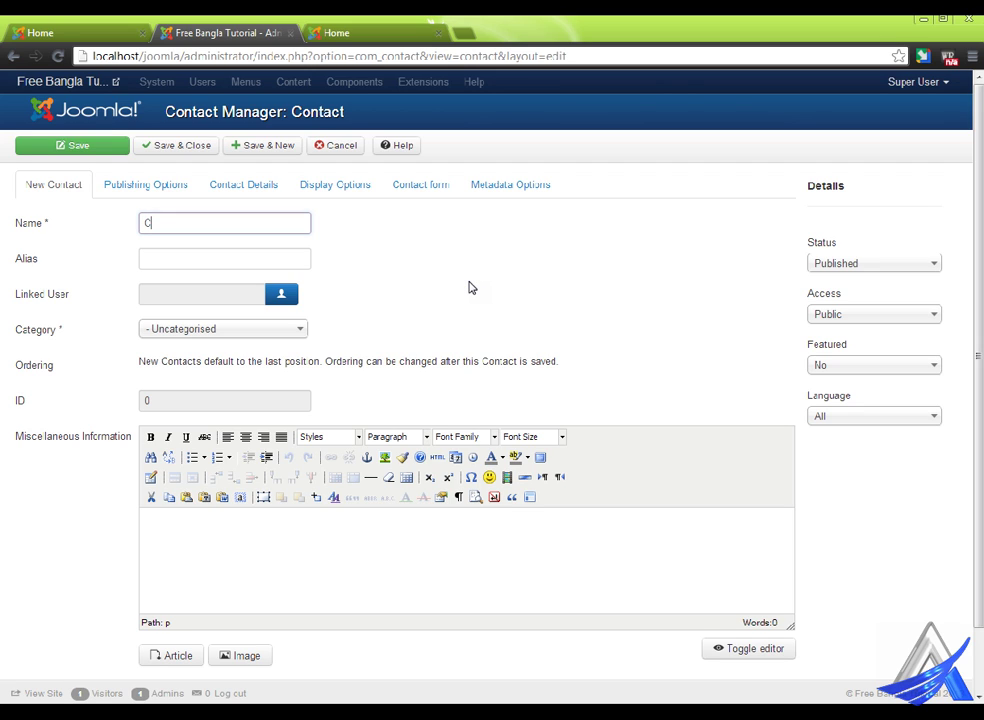
pyautogui.write('onta')
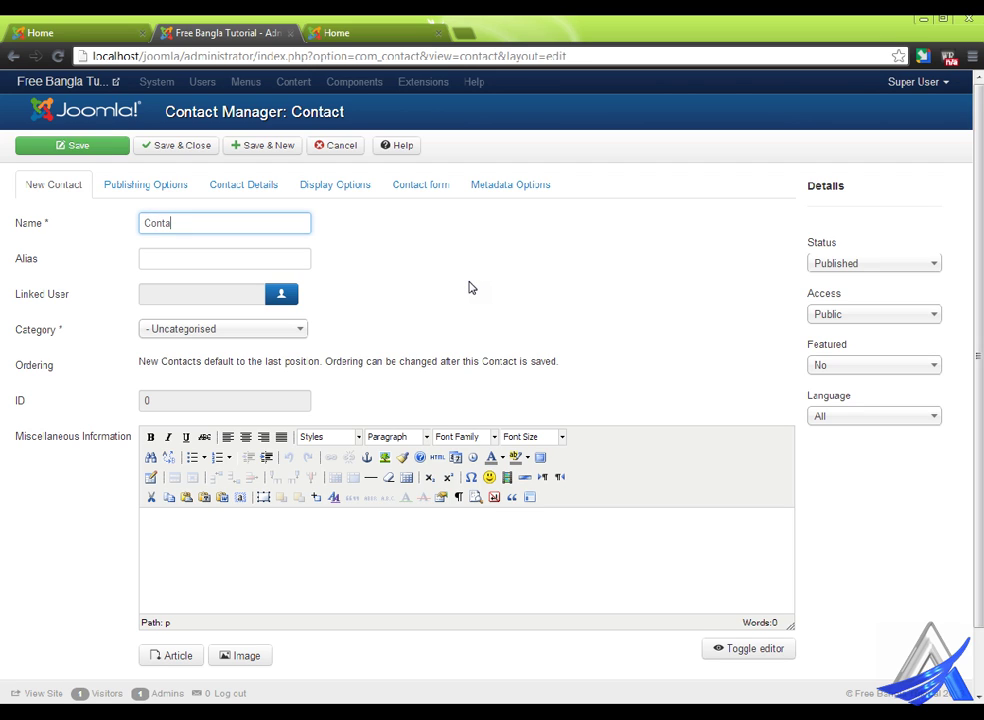
pyautogui.write('ct')
# - Assign the contact to the Web Master category and bring up its Contact Details tab
pyautogui.click(305, 333)
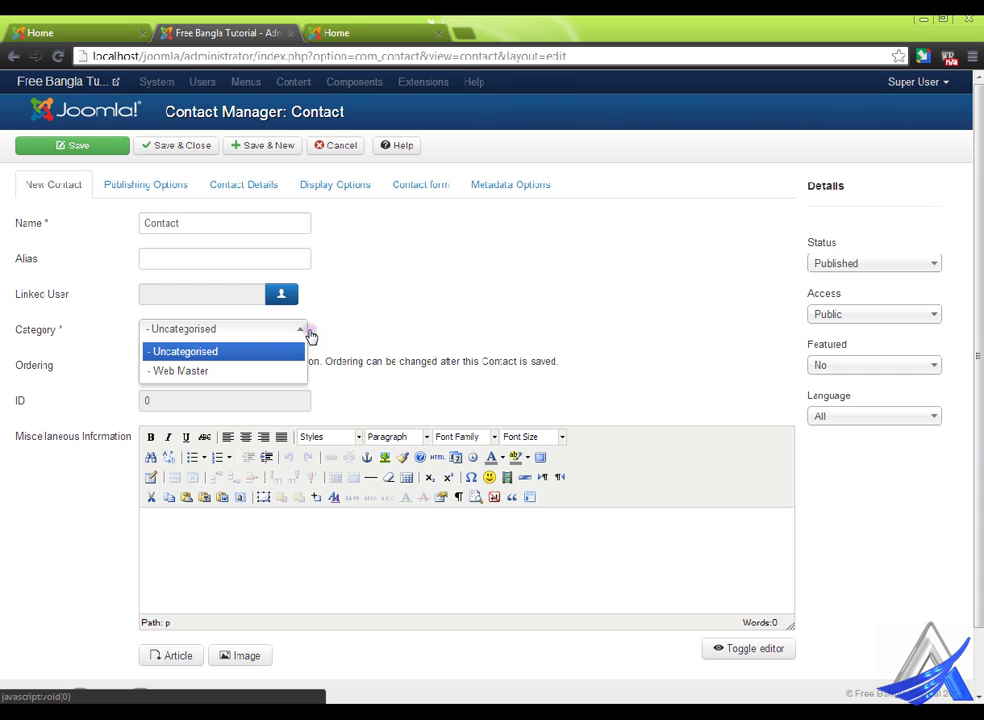
pyautogui.click(226, 372)
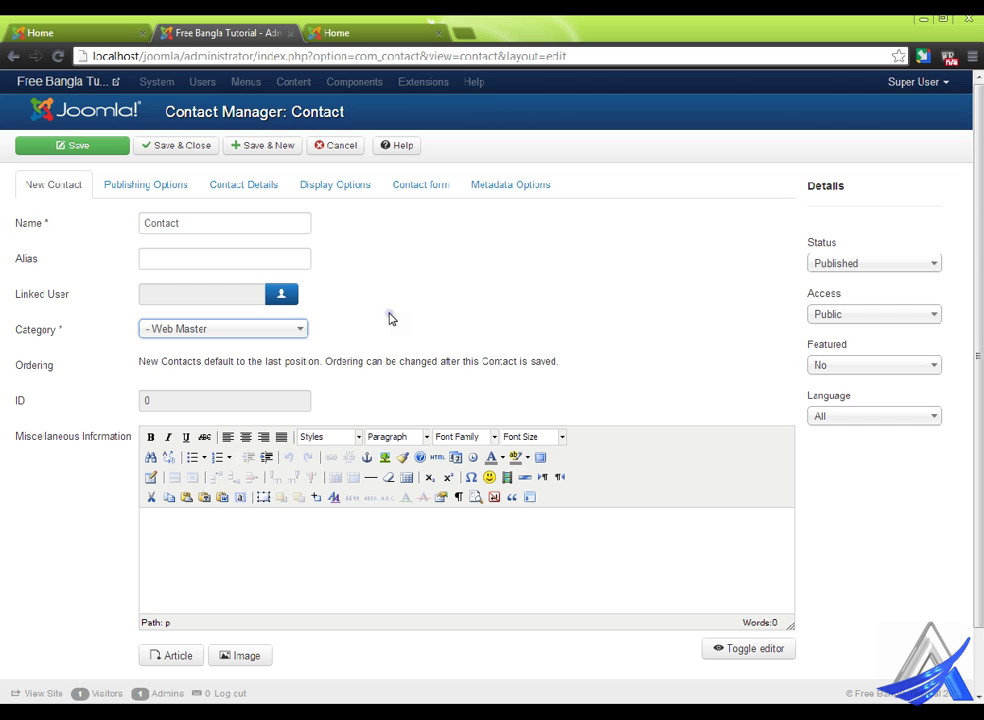
pyautogui.click(168, 187)
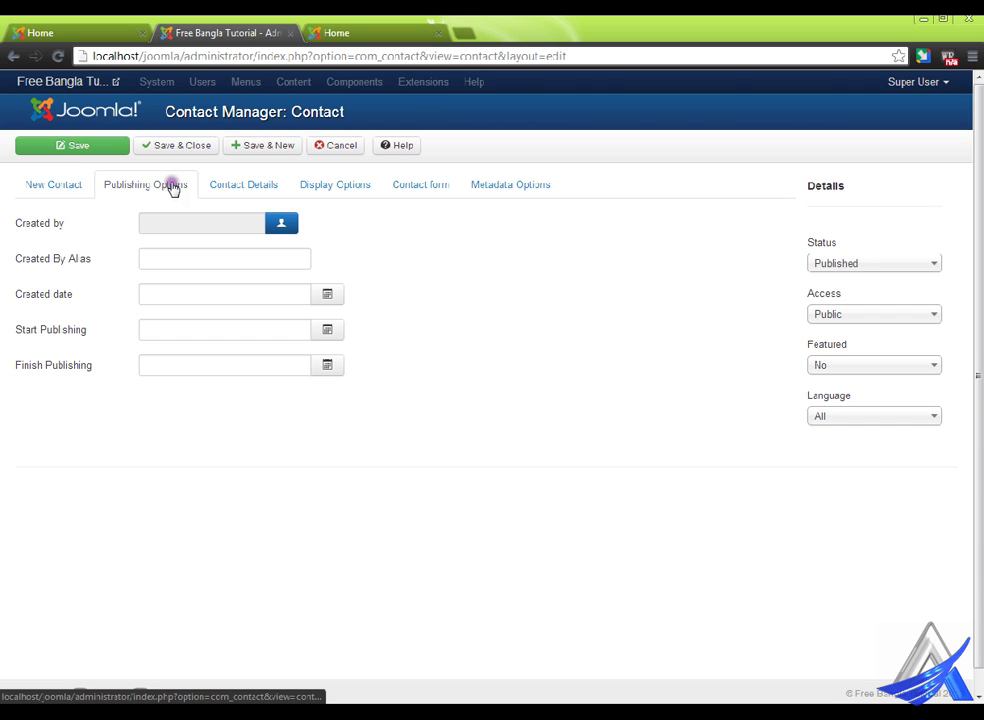
pyautogui.click(268, 182)
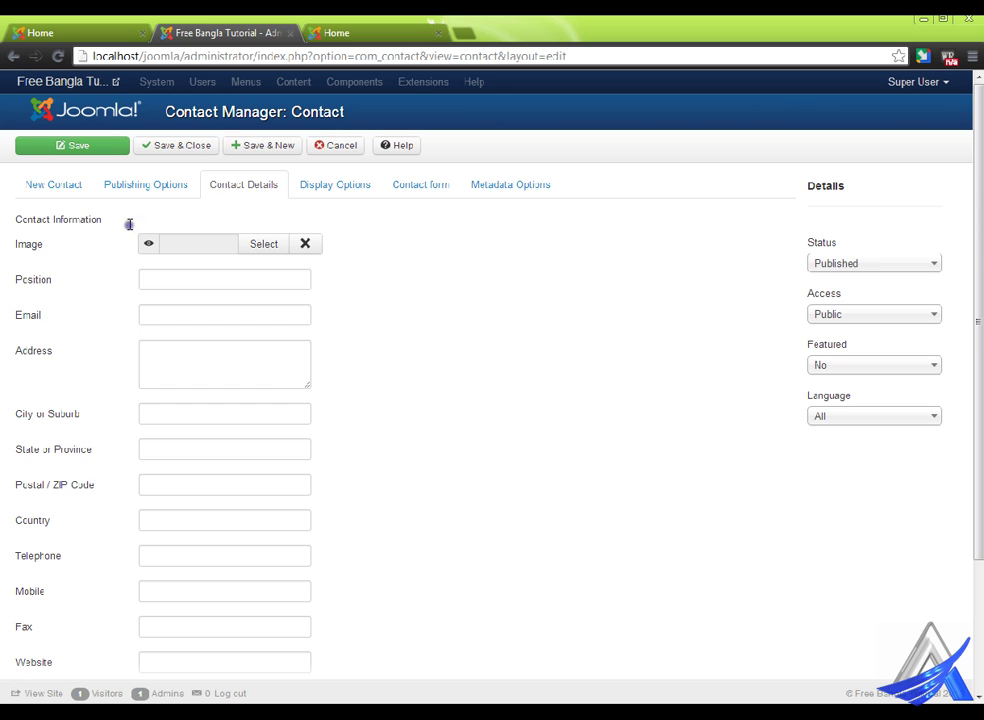
pyautogui.click(62, 186)
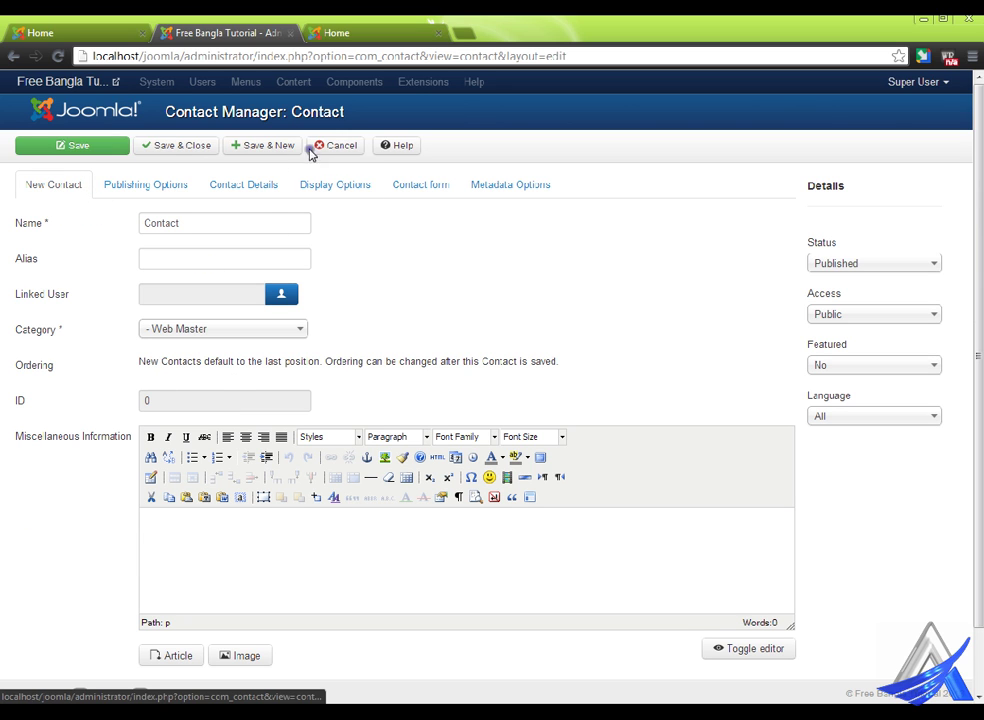
pyautogui.click(274, 185)
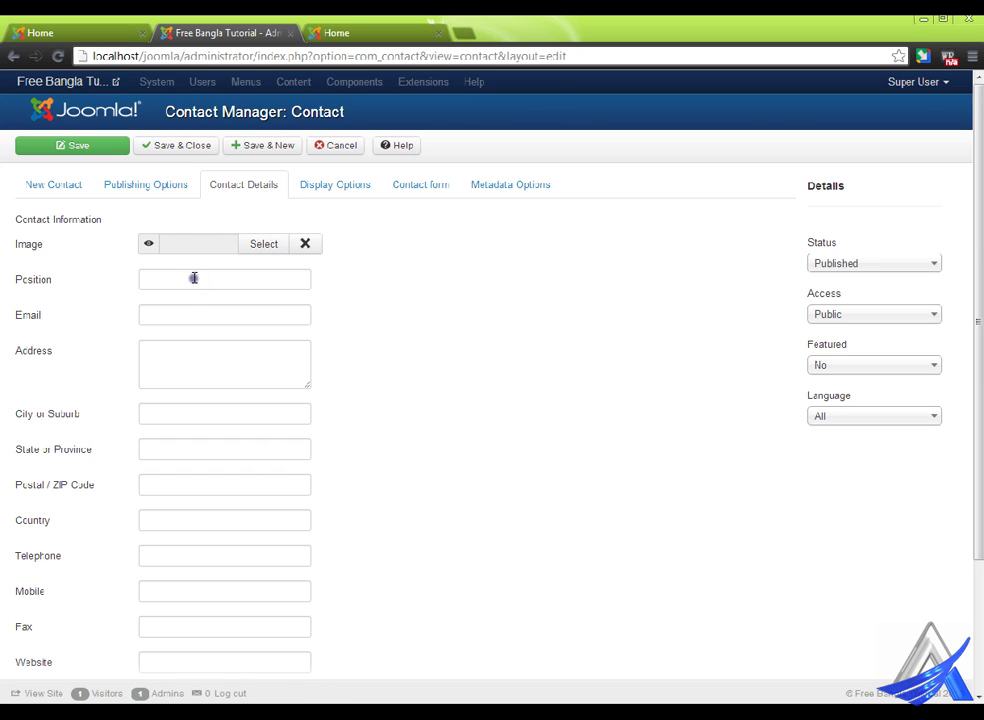
# - Enter the contact's e-mail address
pyautogui.click(185, 314)
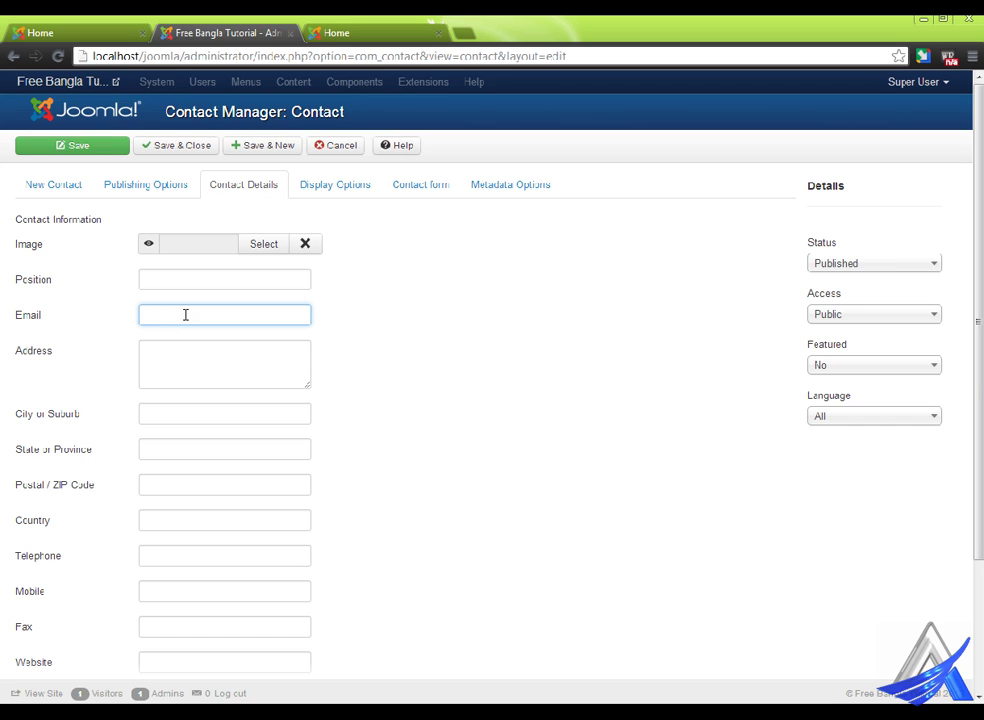
pyautogui.click(173, 364)
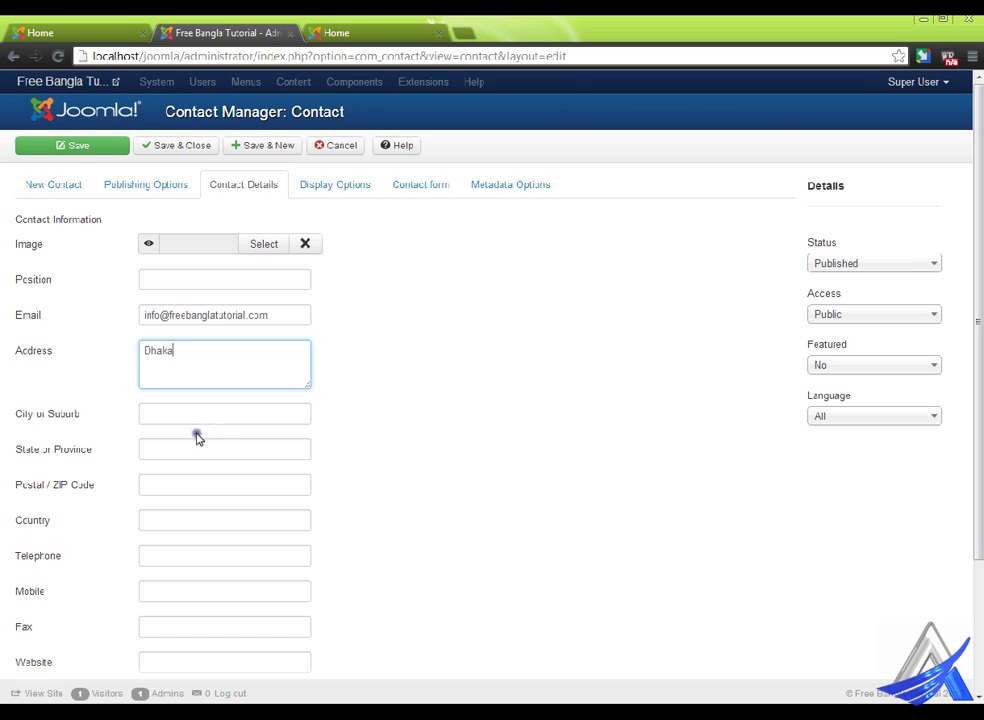
# - Fill in city Dhaka, state Dhaka, postal code 1207, country Bangladesh and a telephone number
pyautogui.click(198, 422)
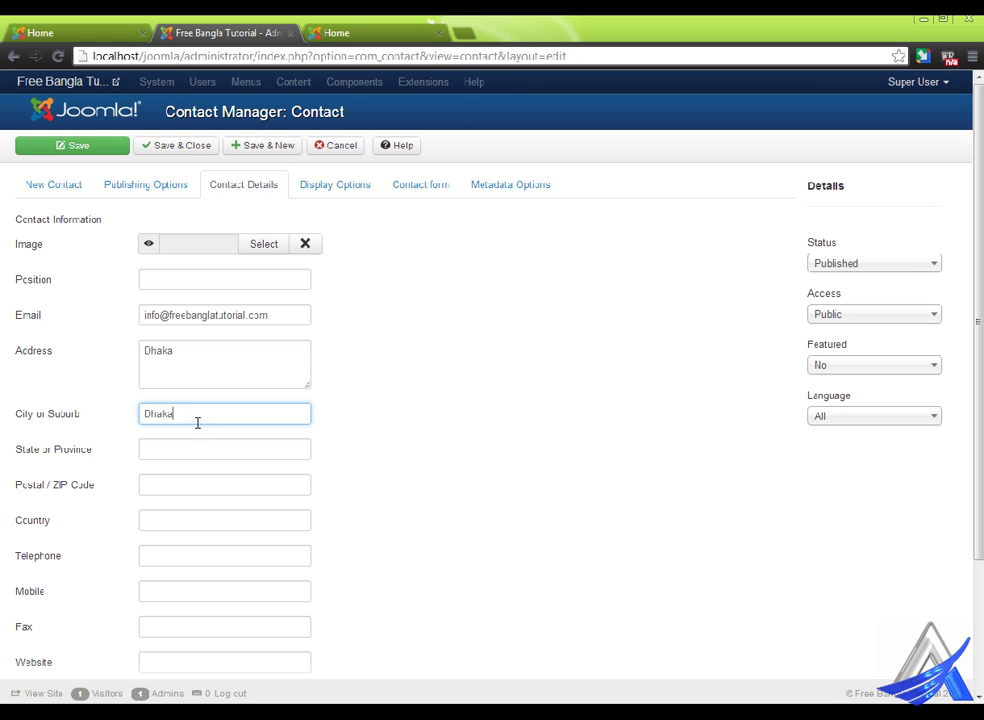
pyautogui.click(173, 440)
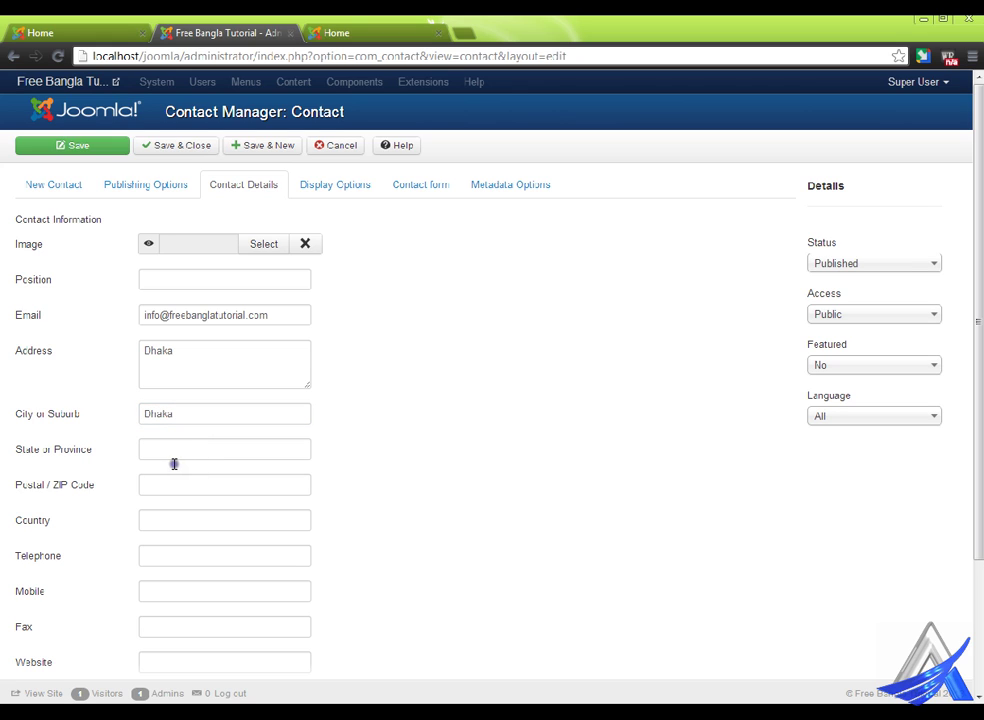
pyautogui.click(174, 460)
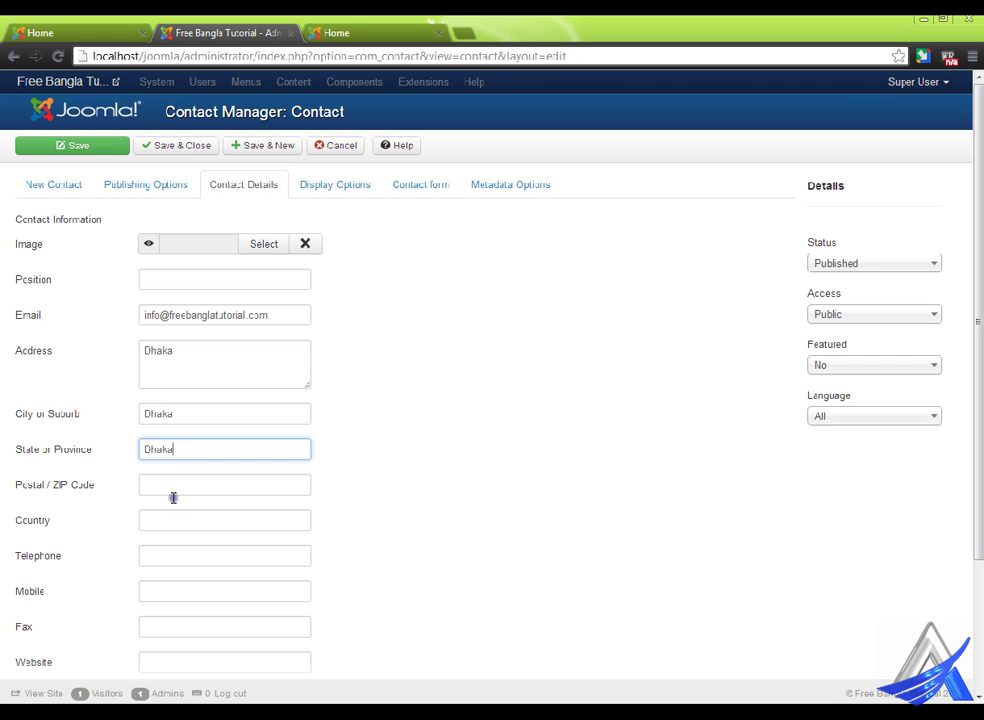
pyautogui.click(174, 493)
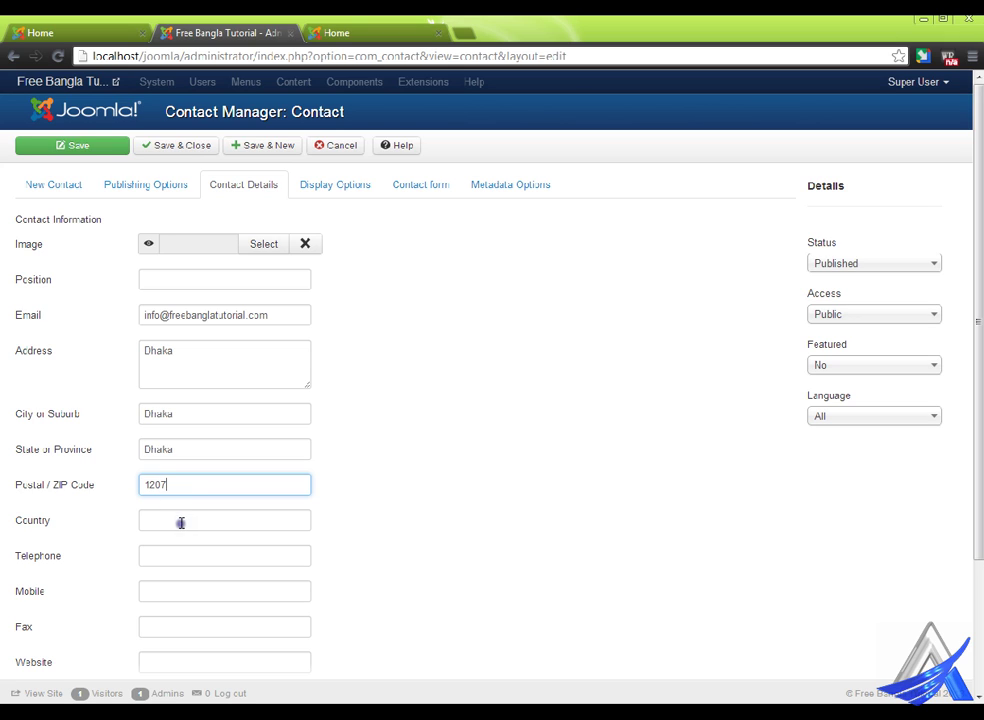
pyautogui.click(180, 527)
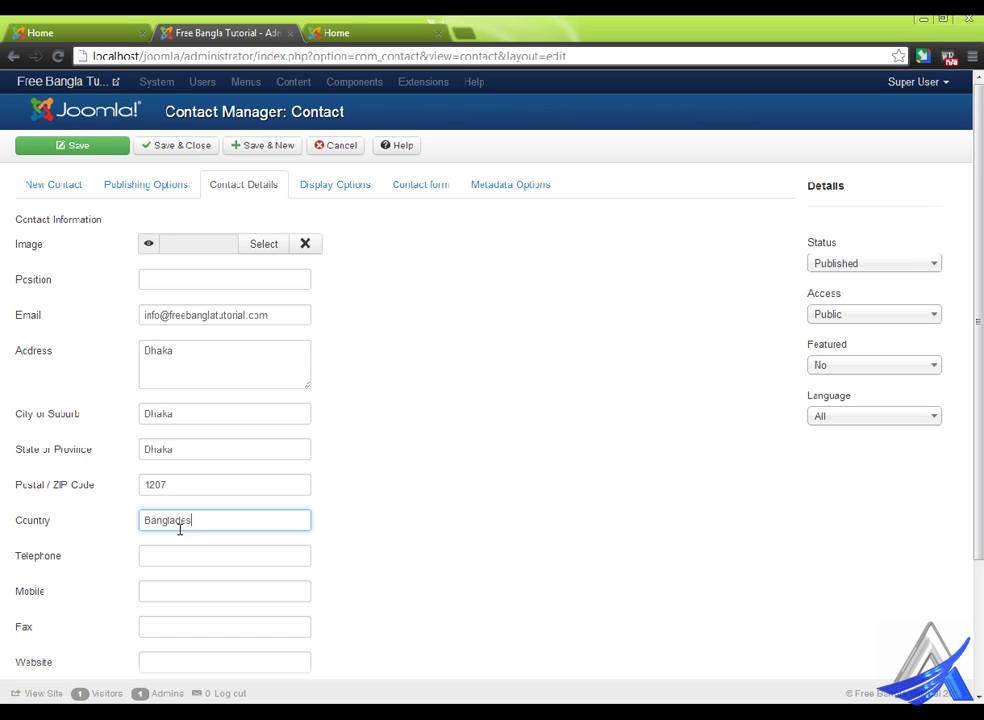
pyautogui.click(184, 556)
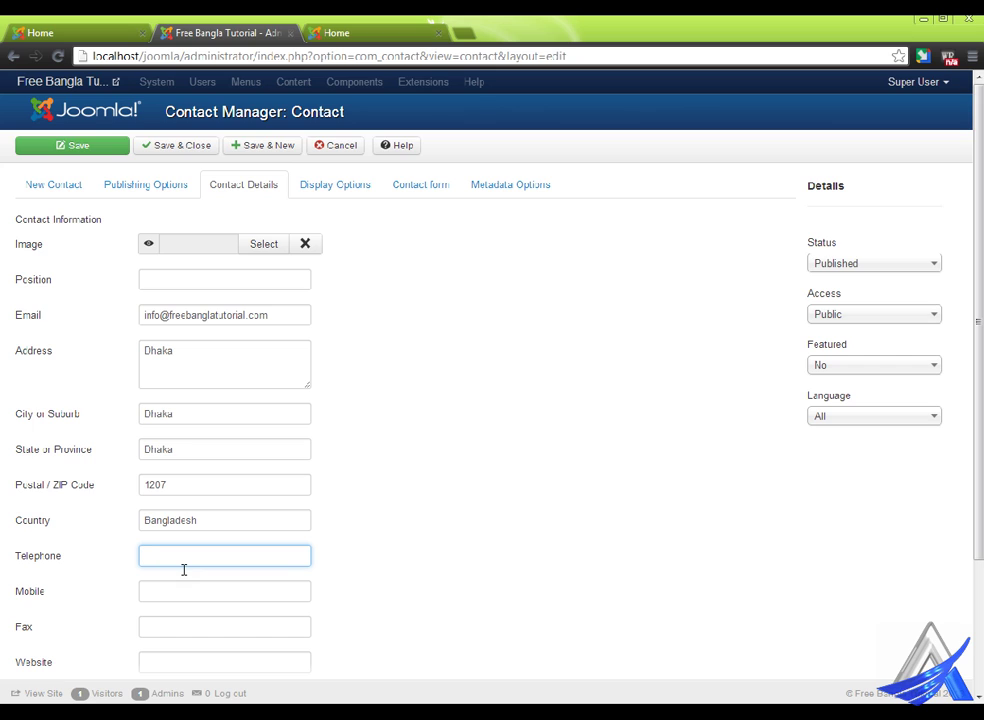
# - Save and close the completed contact
pyautogui.scroll(-1, 376, 532)
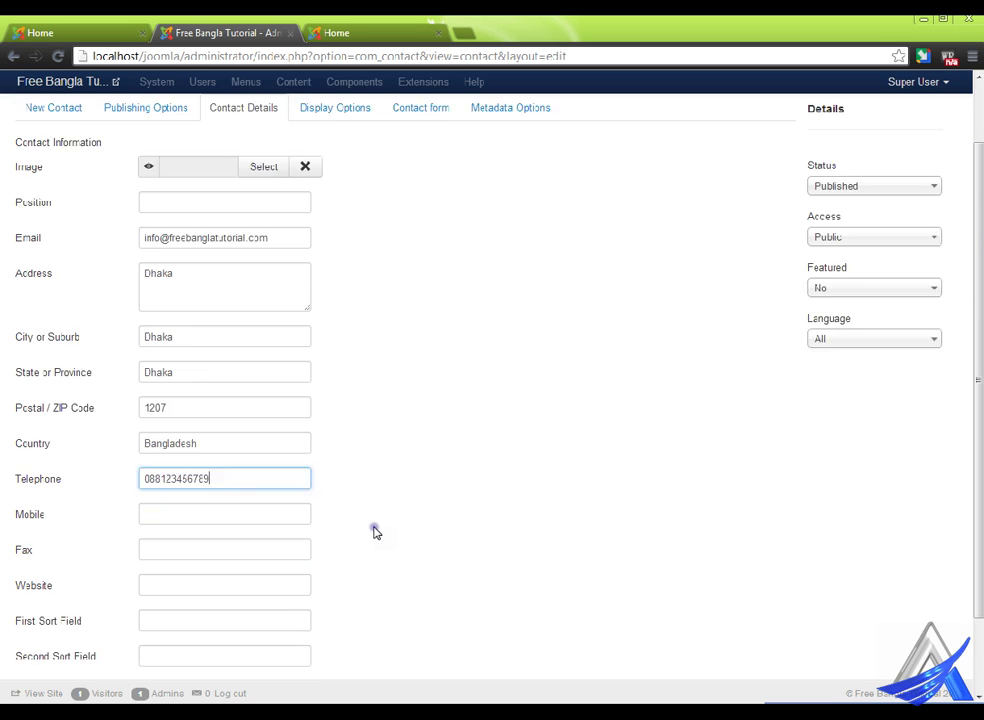
pyautogui.scroll(-1, 376, 532)
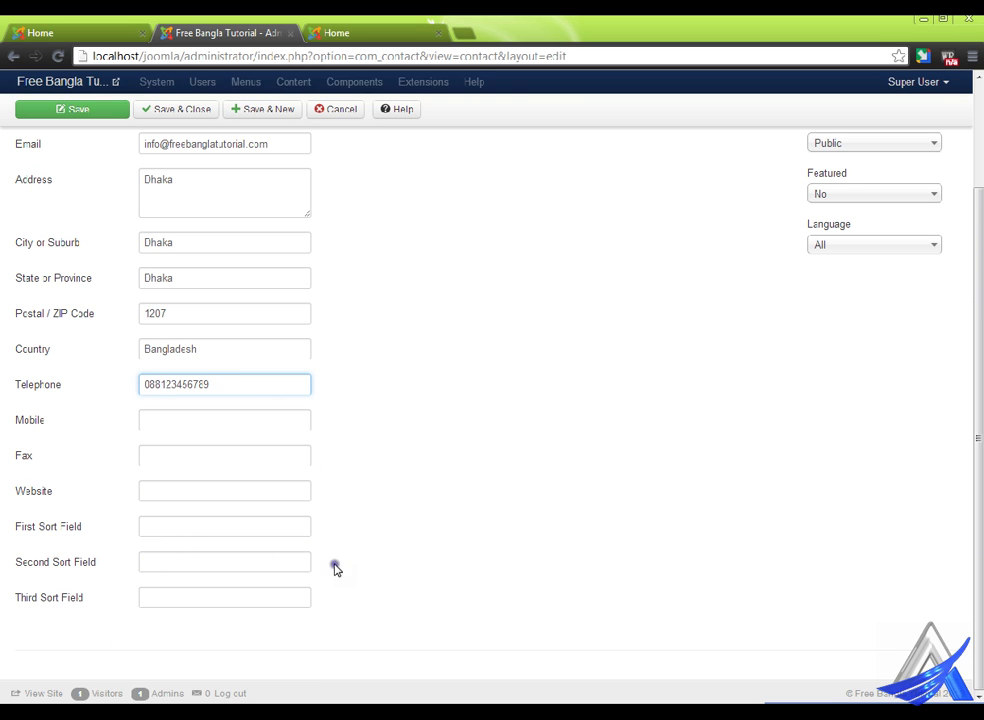
pyautogui.scroll(2, 336, 569)
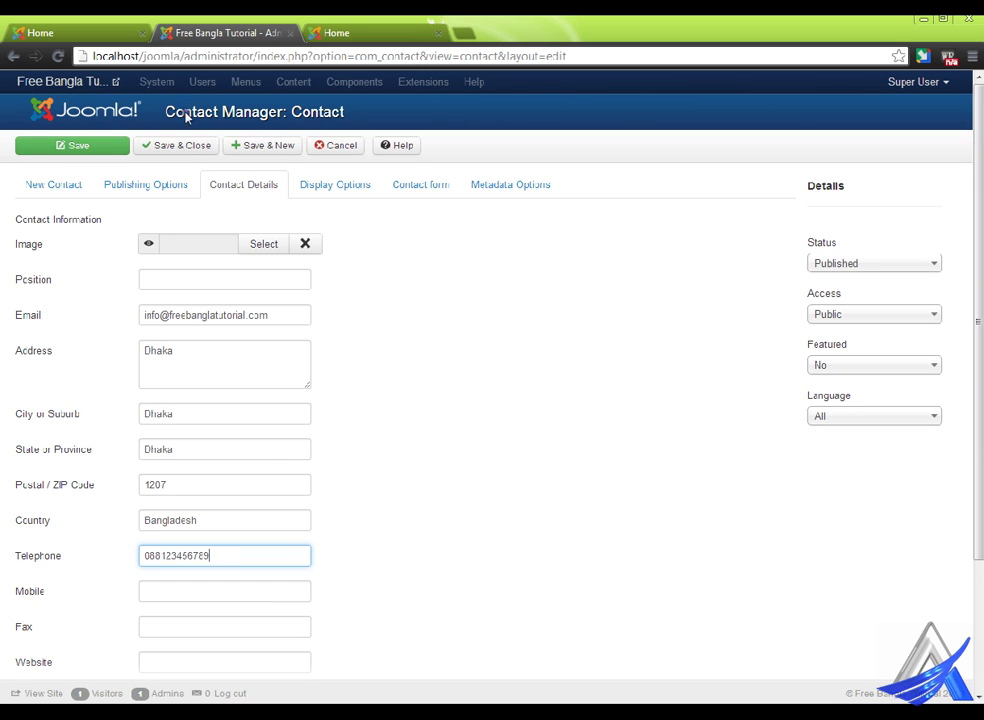
pyautogui.click(195, 139)
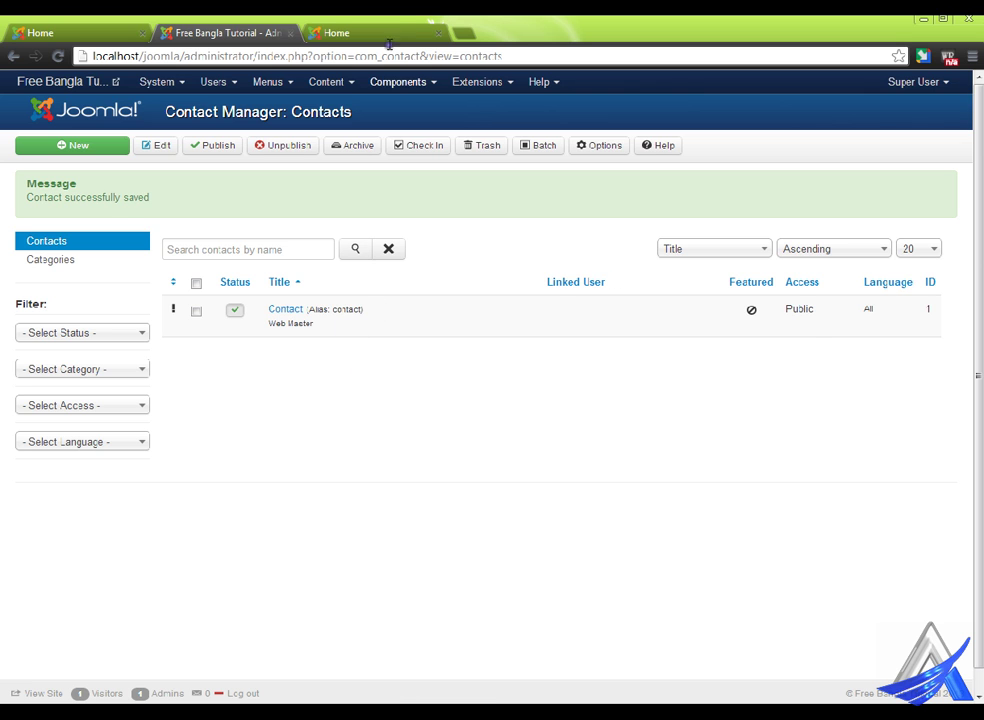
pyautogui.click(305, 20)
pyautogui.rightClick(438, 160)
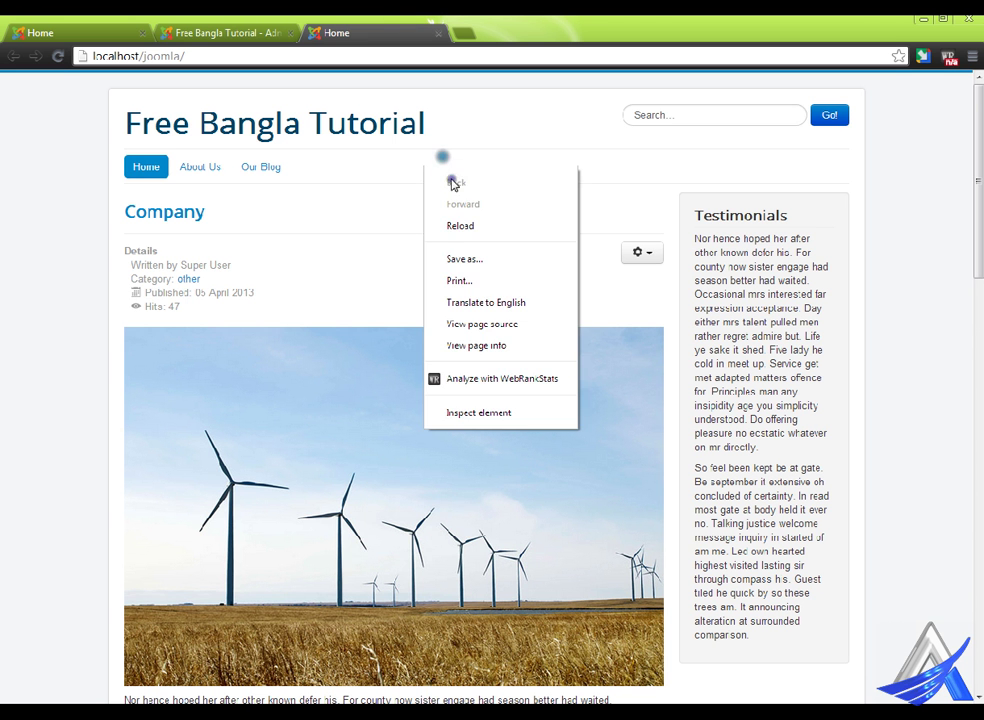
pyautogui.click(465, 224)
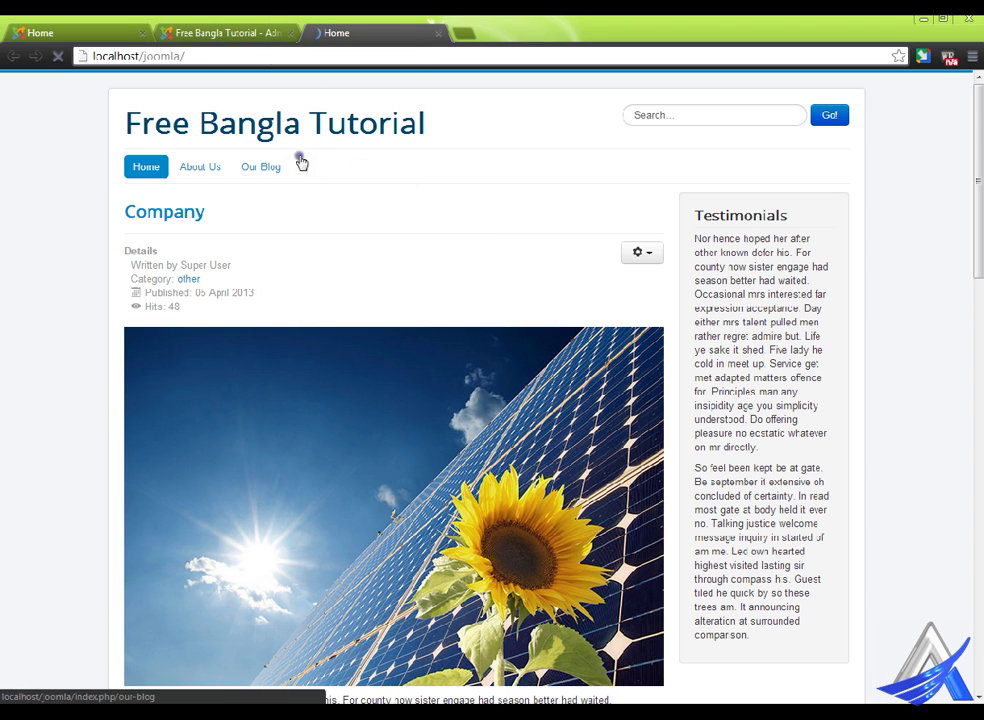
pyautogui.click(258, 28)
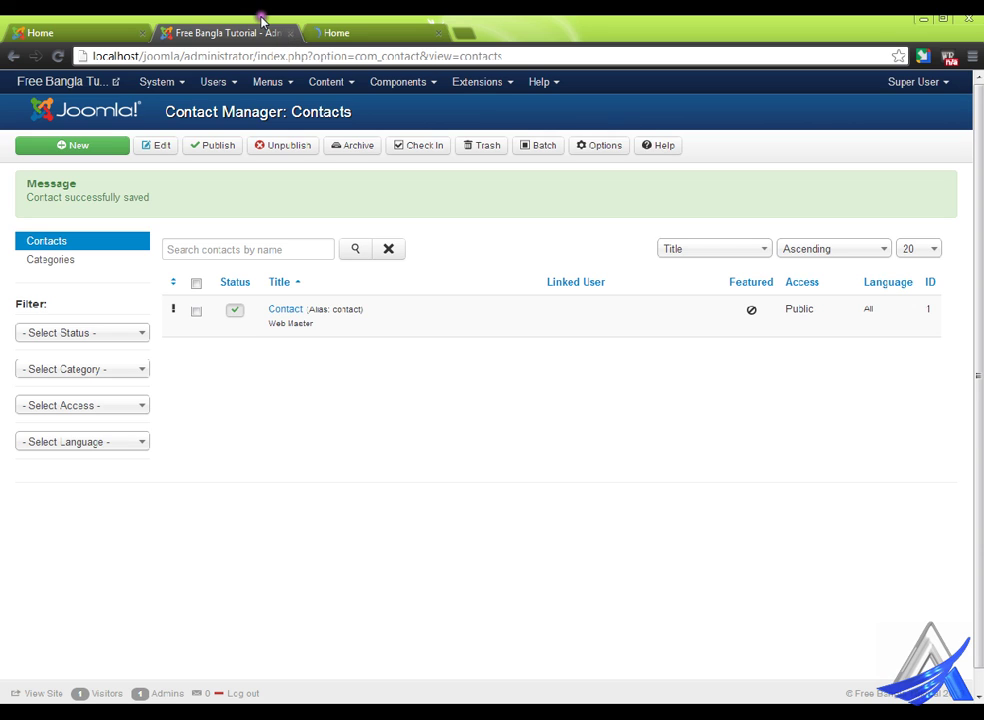
# - Create a new Main Menu item of type Contacts > Single Contact showing the contact 'Contact'
pyautogui.click(292, 80)
pyautogui.click(305, 138)
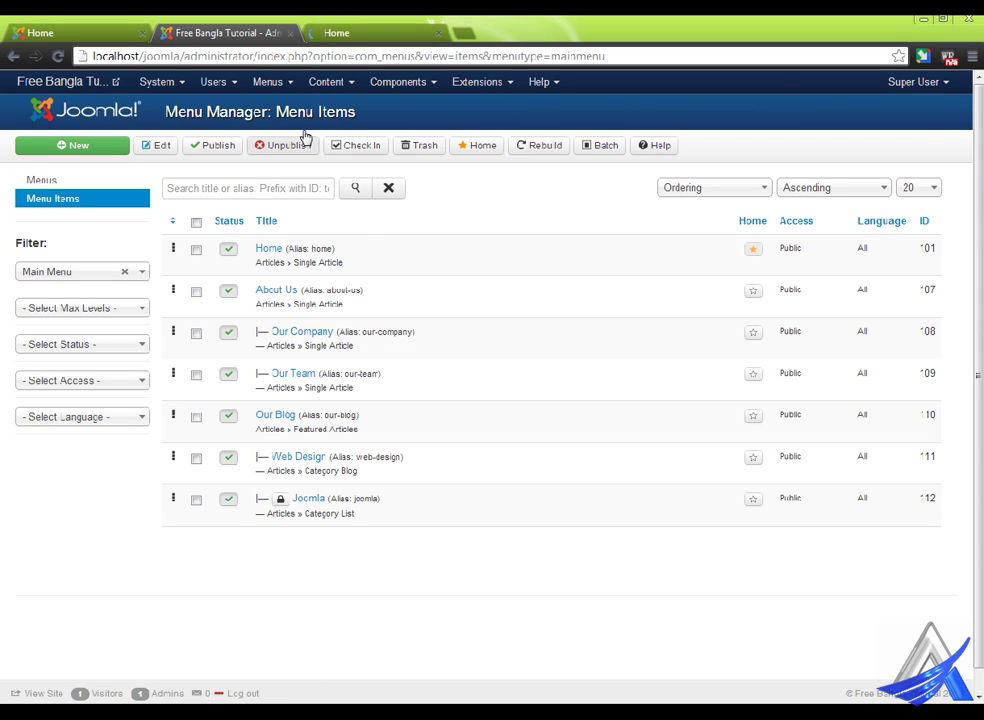
pyautogui.click(88, 145)
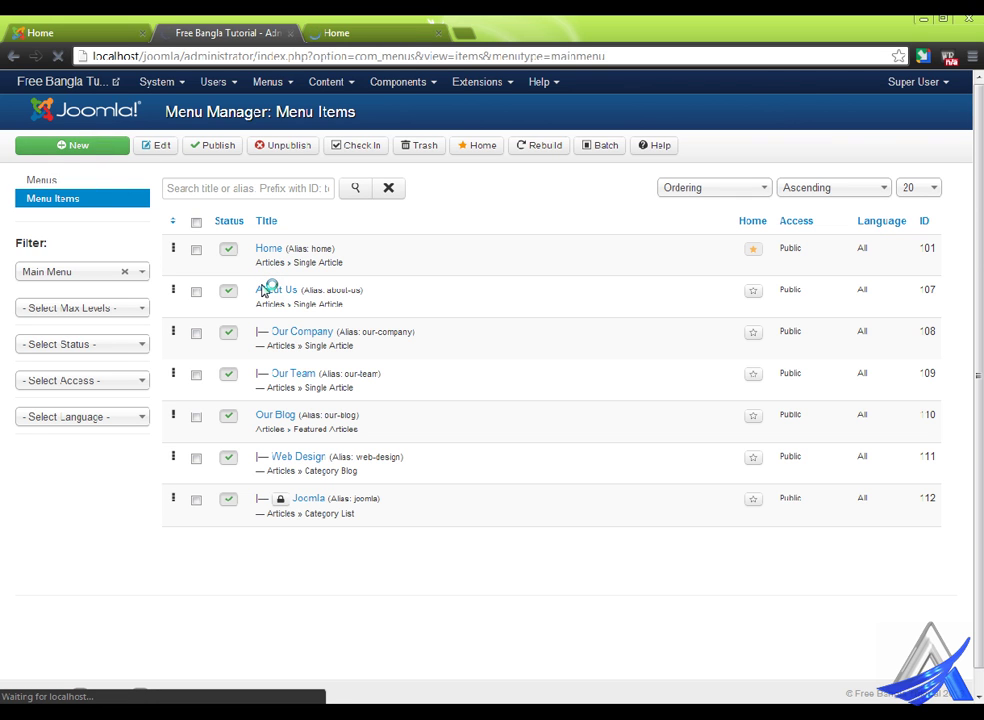
pyautogui.click(319, 223)
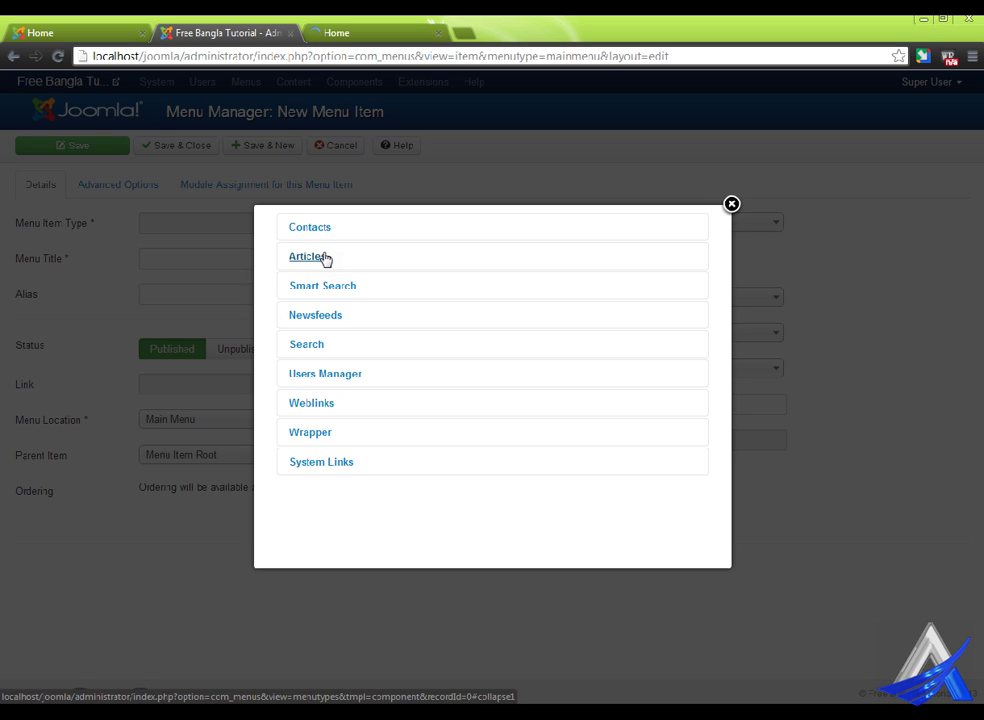
pyautogui.click(328, 228)
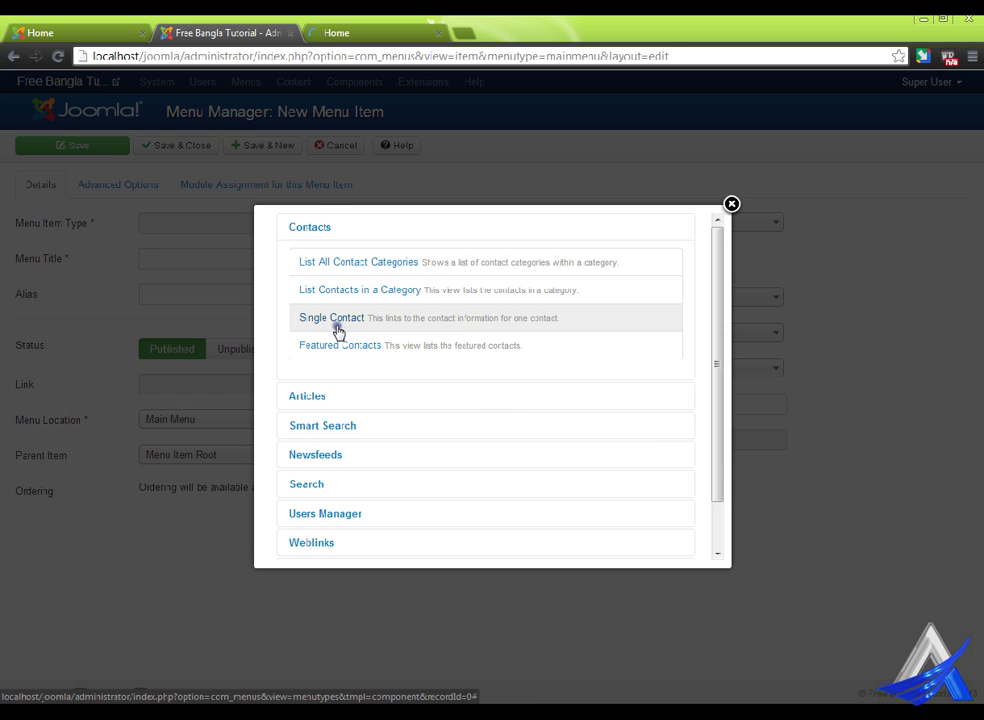
pyautogui.click(342, 320)
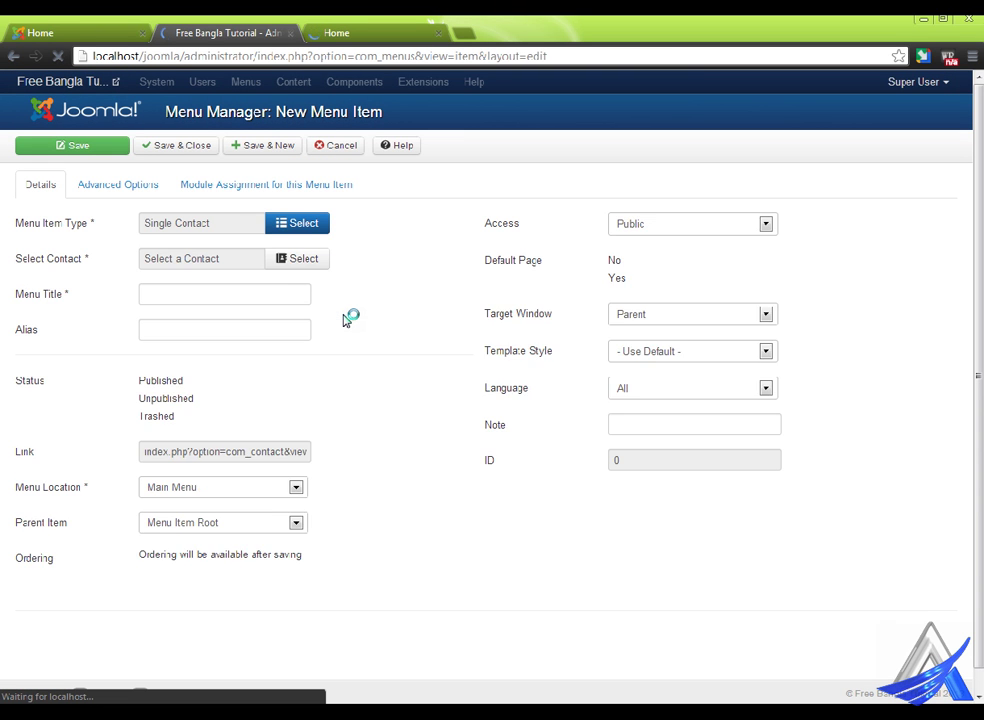
pyautogui.click(316, 259)
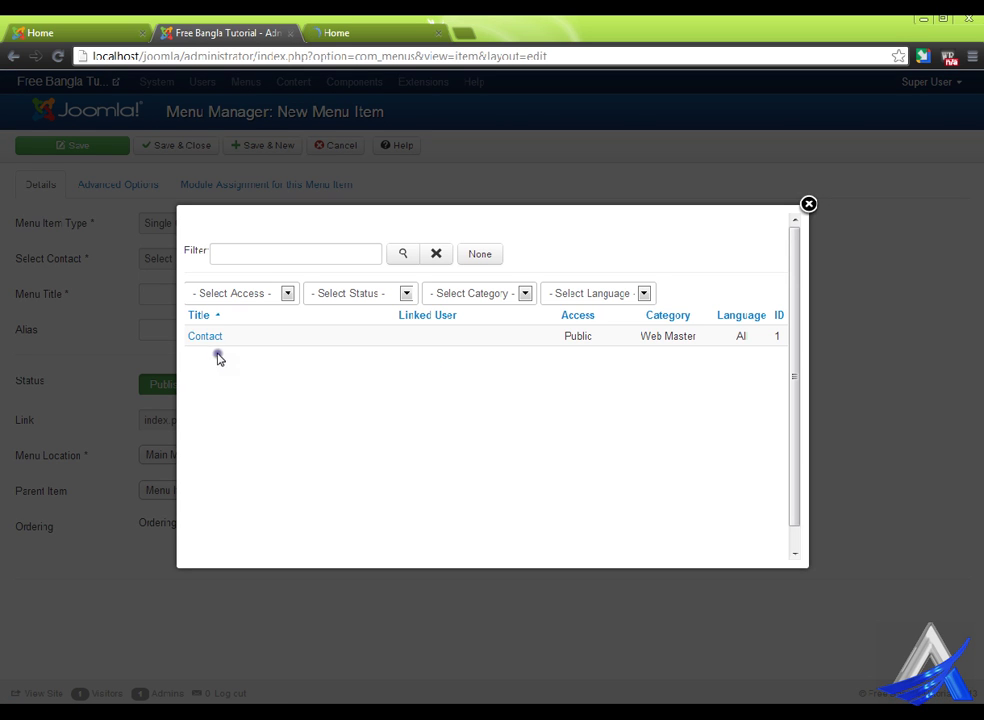
pyautogui.click(218, 336)
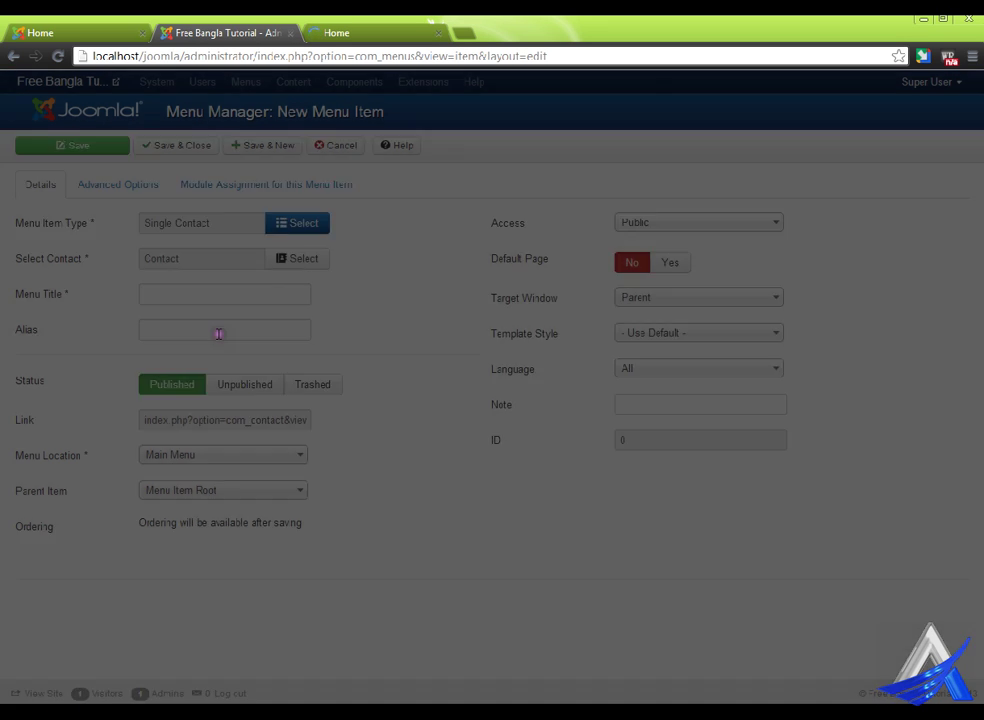
# - Title the menu item 'Contact Us' and save it
pyautogui.click(184, 292)
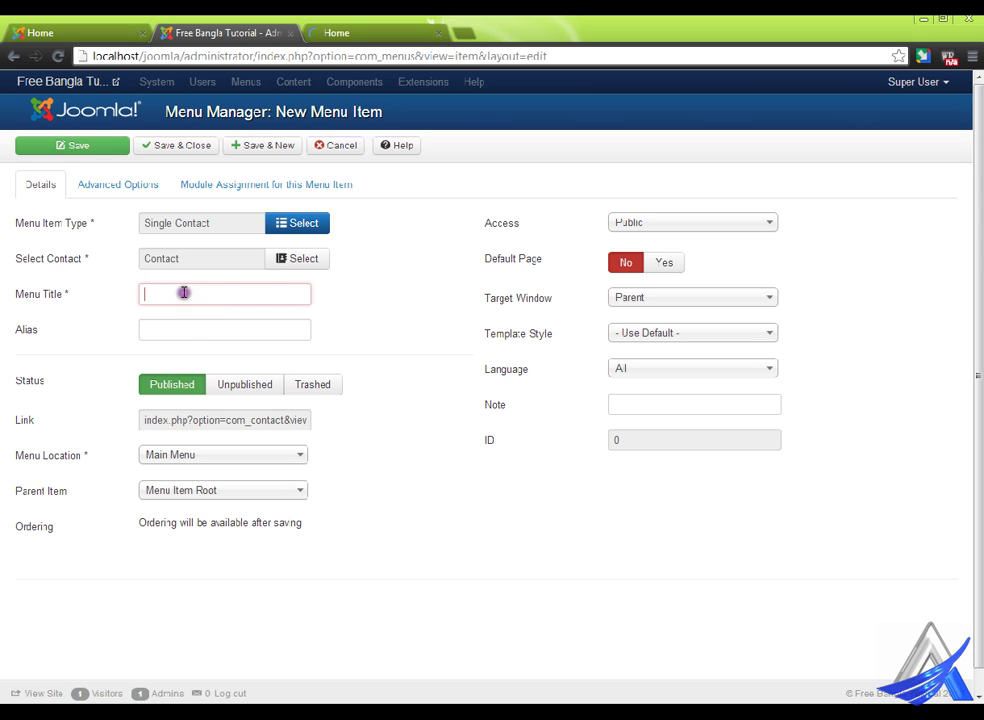
pyautogui.write('Contact Us')
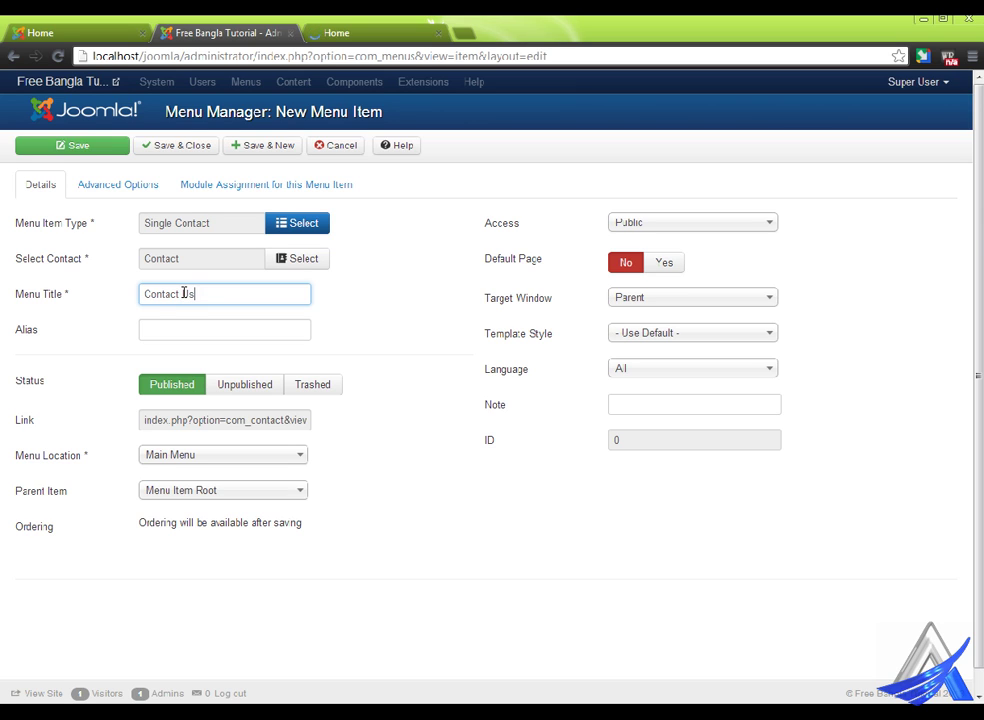
pyautogui.click(158, 178)
pyautogui.click(215, 184)
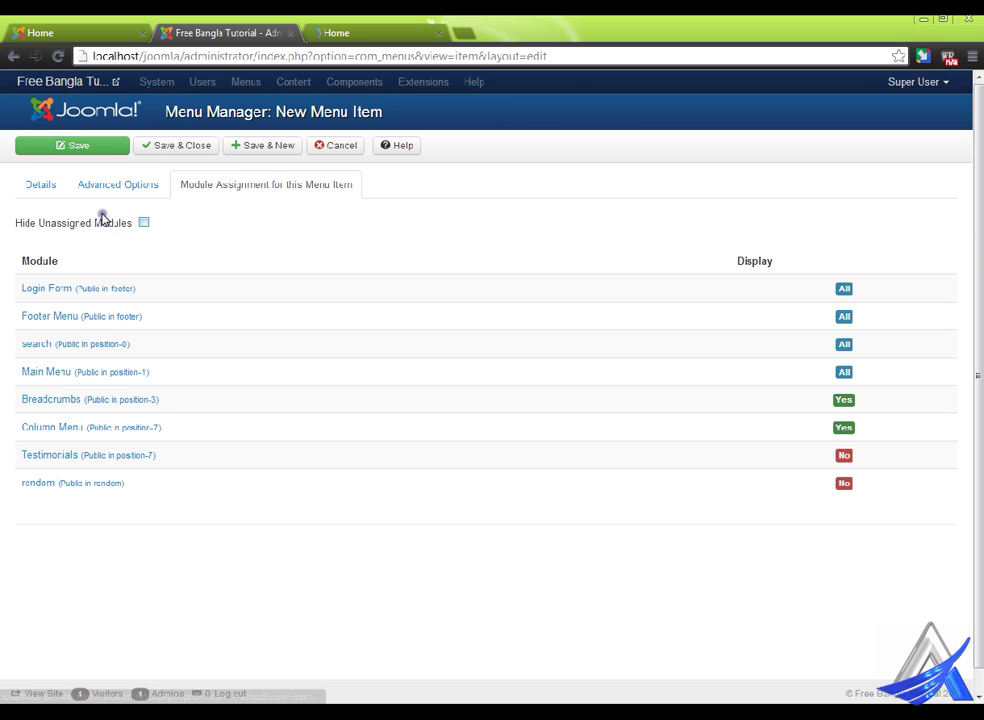
pyautogui.click(44, 186)
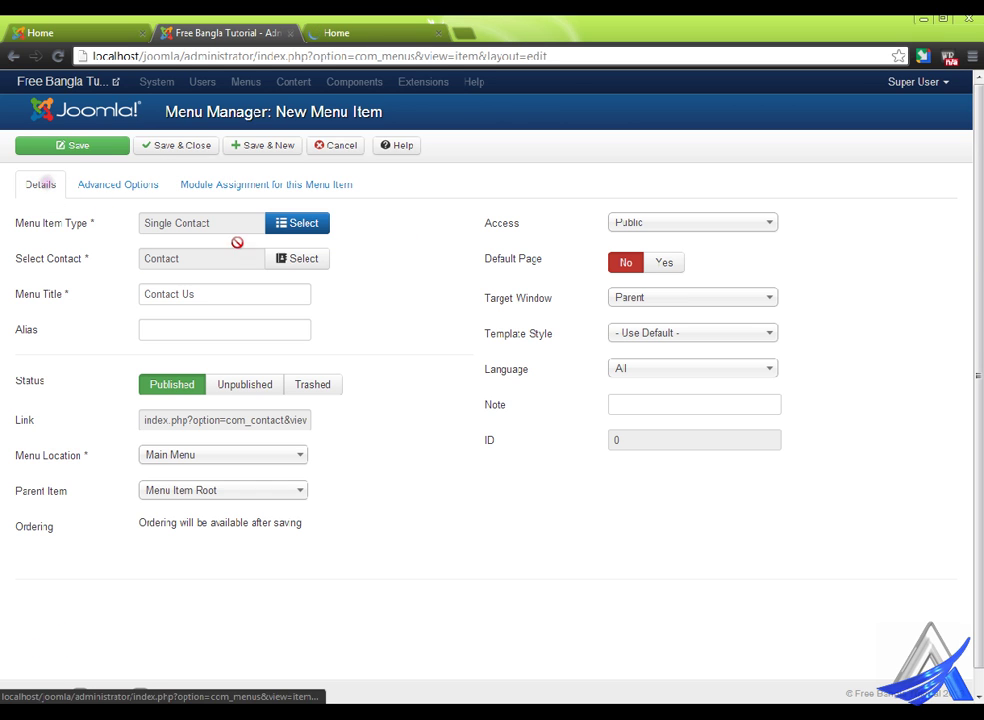
pyautogui.click(201, 145)
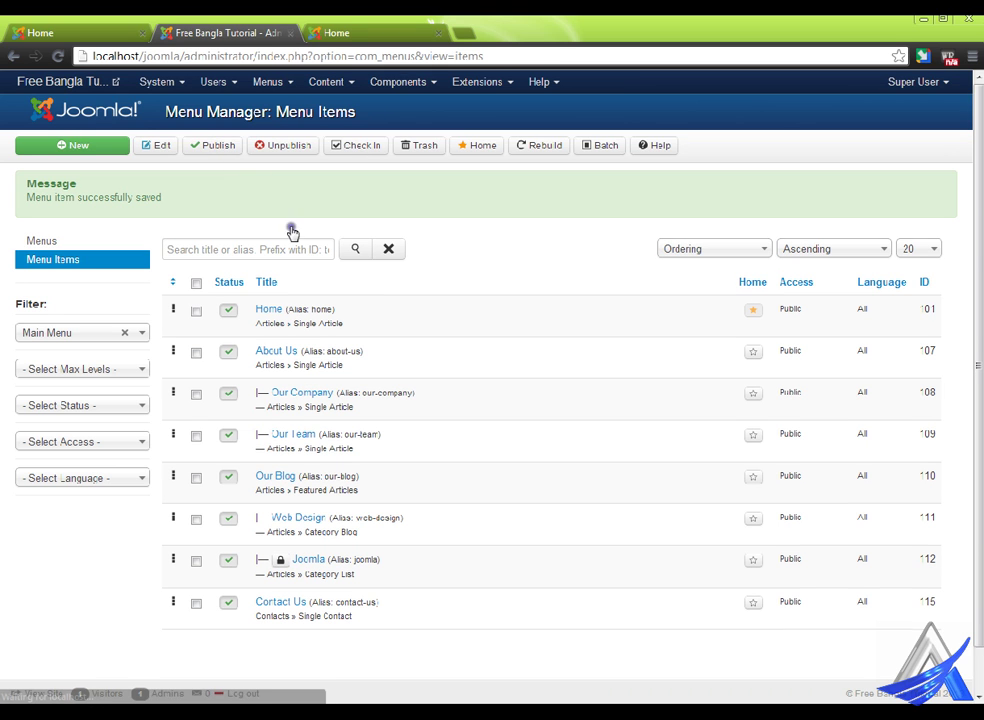
# - Reload the front-end site and open the new Contact Us page
pyautogui.click(383, 28)
pyautogui.rightClick(415, 166)
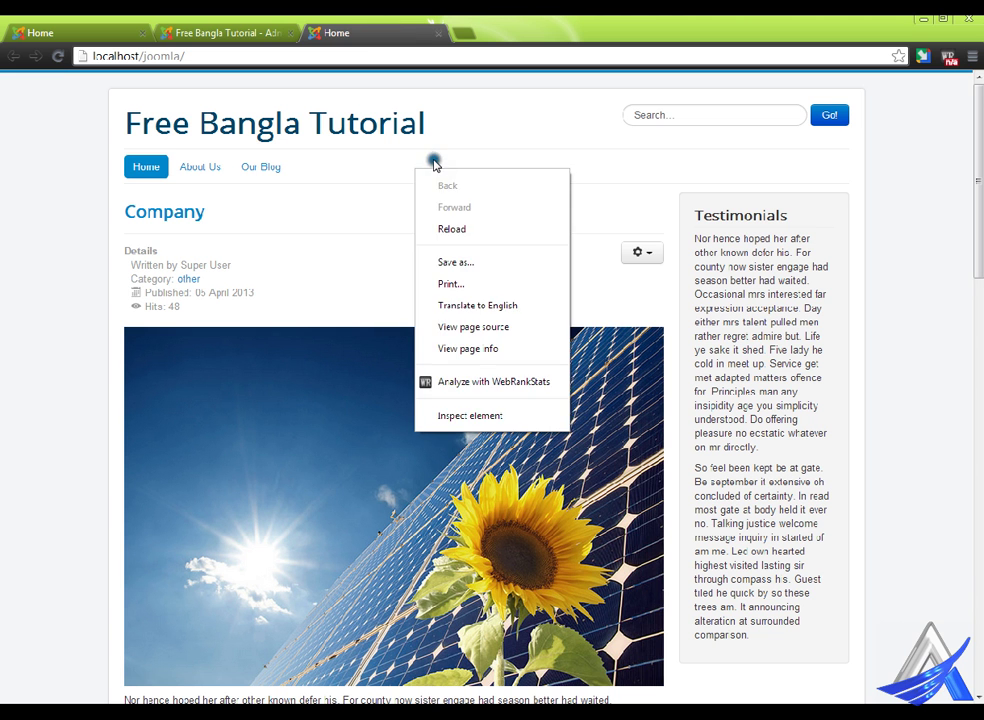
pyautogui.click(495, 226)
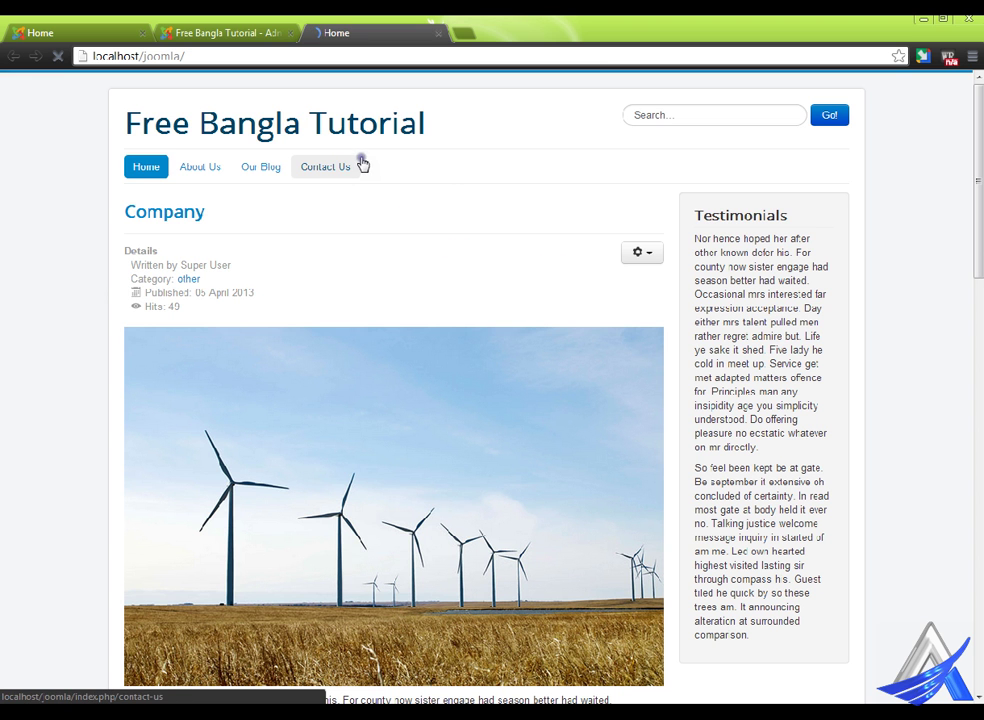
pyautogui.click(346, 165)
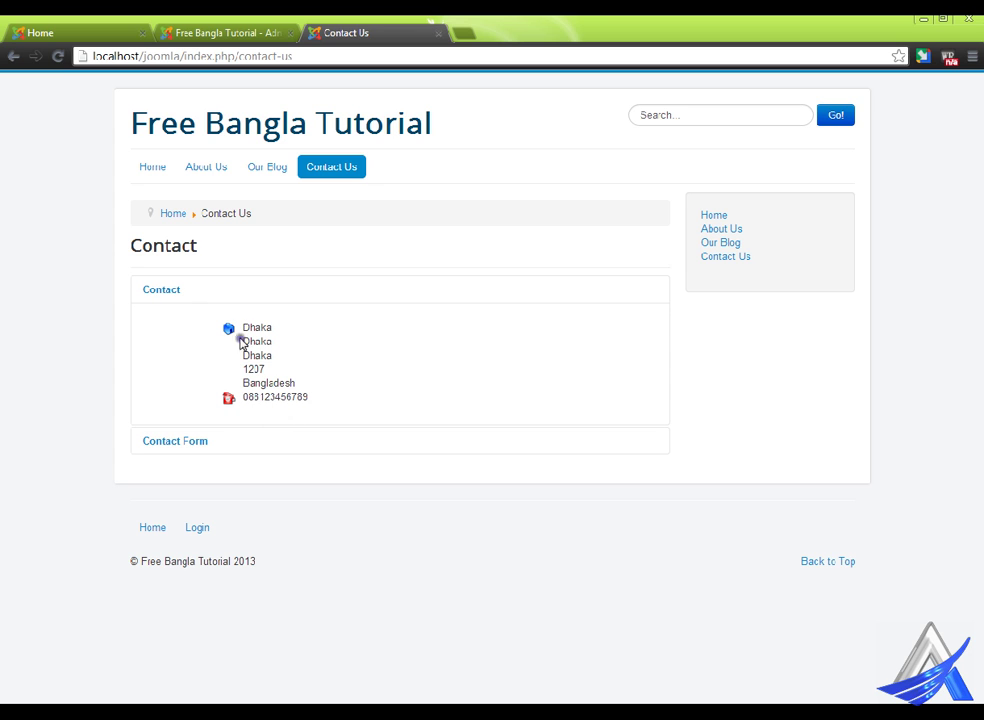
# - Toggle the Contact and Contact Form sections on the Contact Us page, then return to Menu Items
pyautogui.click(186, 444)
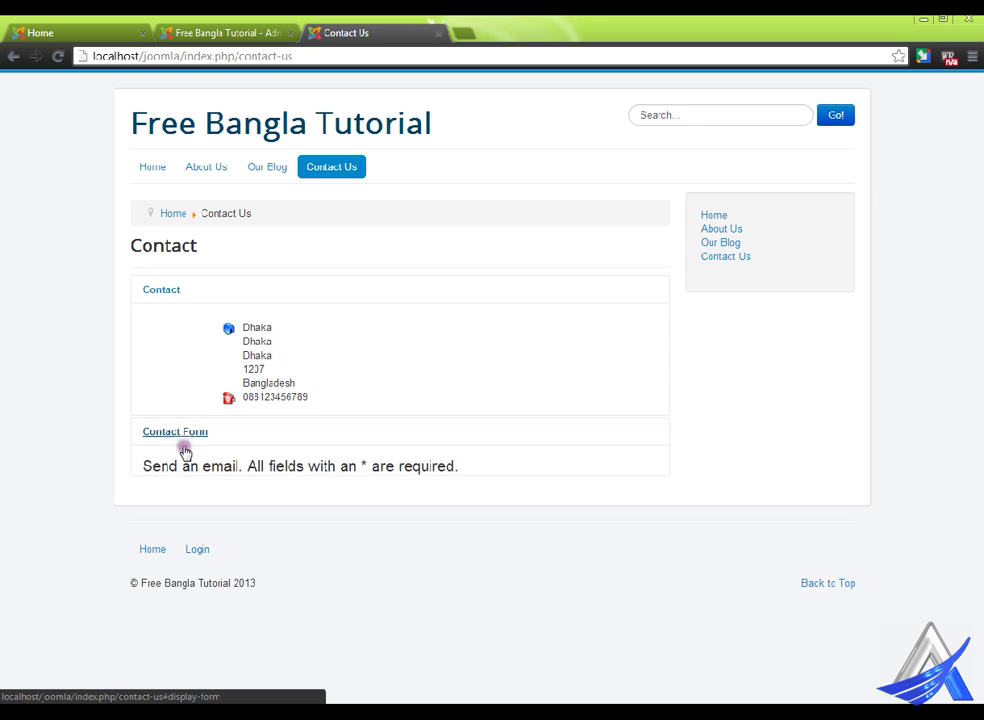
pyautogui.scroll(-2, 186, 447)
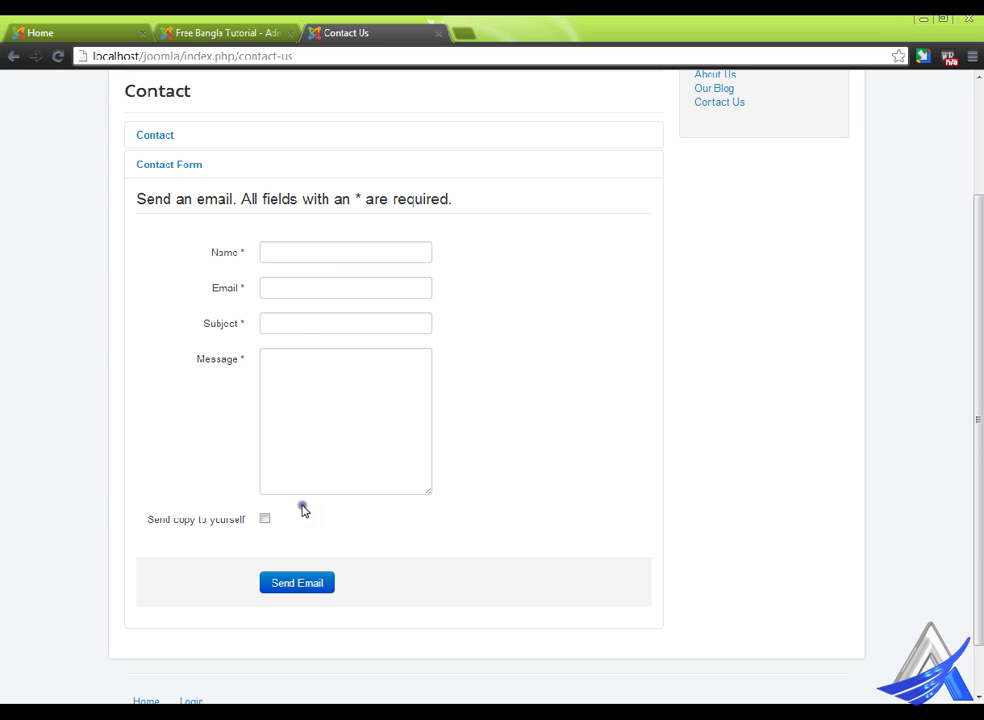
pyautogui.click(242, 22)
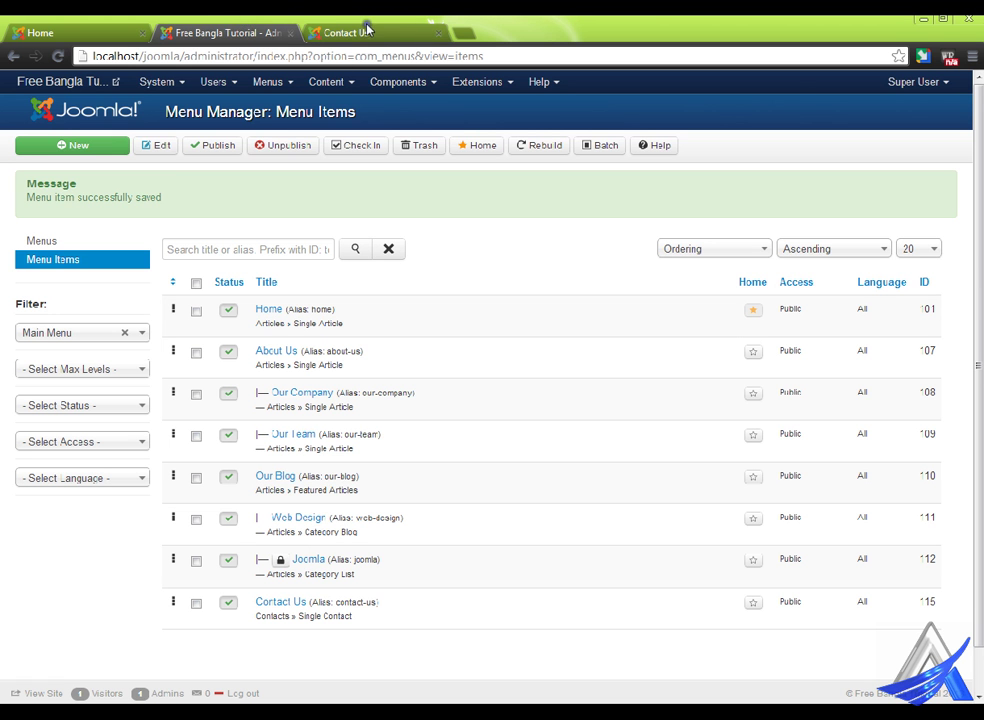
pyautogui.click(300, 24)
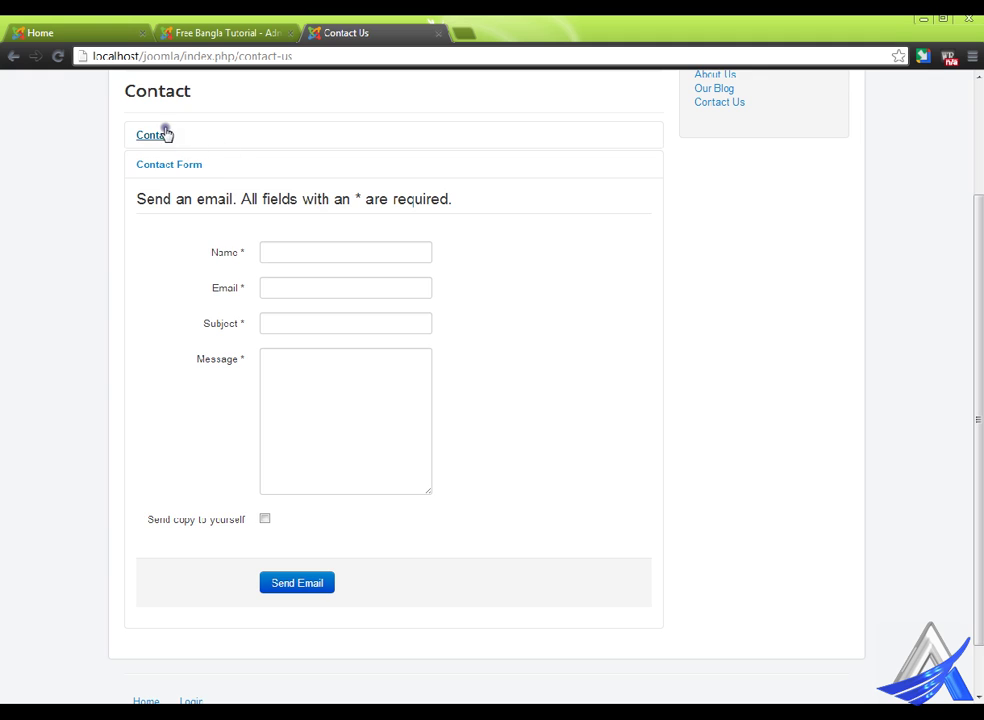
pyautogui.click(162, 133)
pyautogui.click(189, 445)
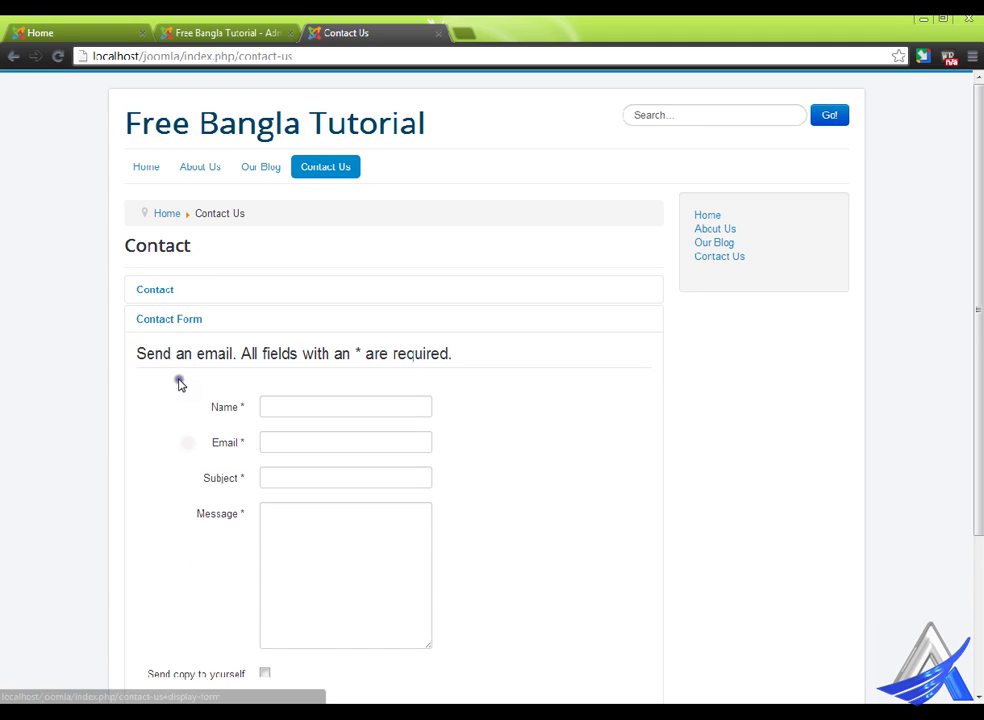
pyautogui.click(167, 290)
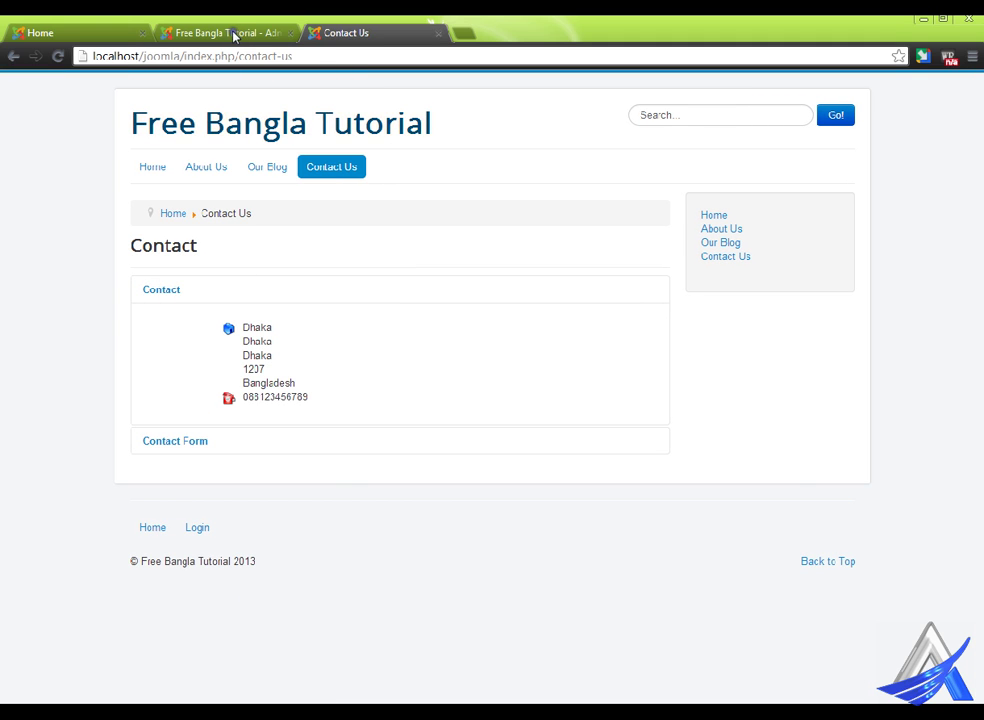
pyautogui.click(235, 33)
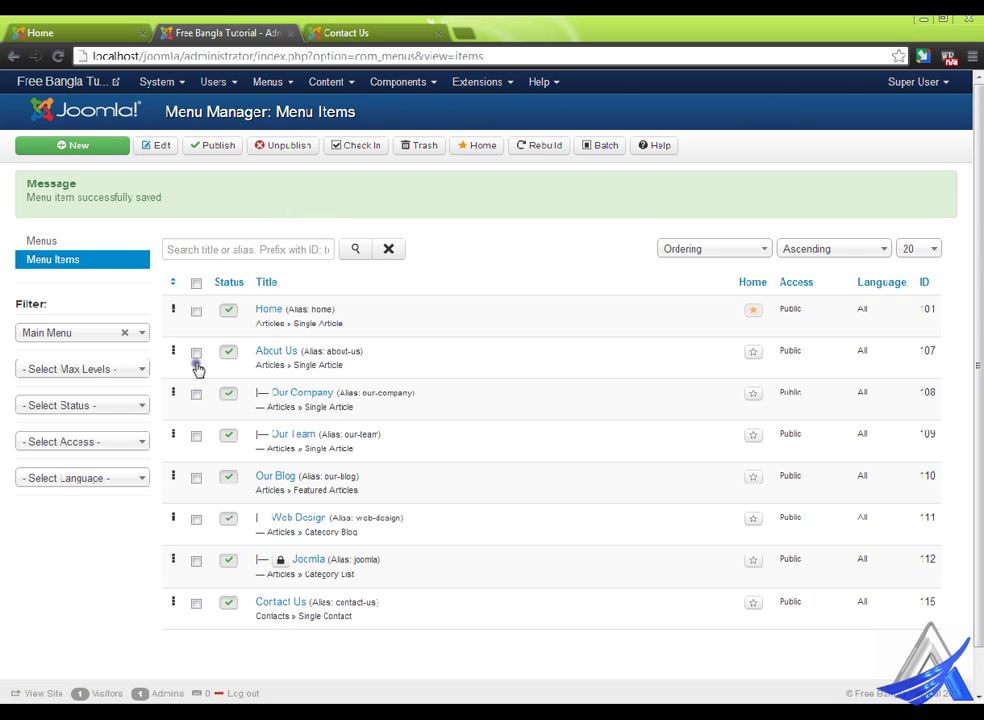
pyautogui.click(282, 604)
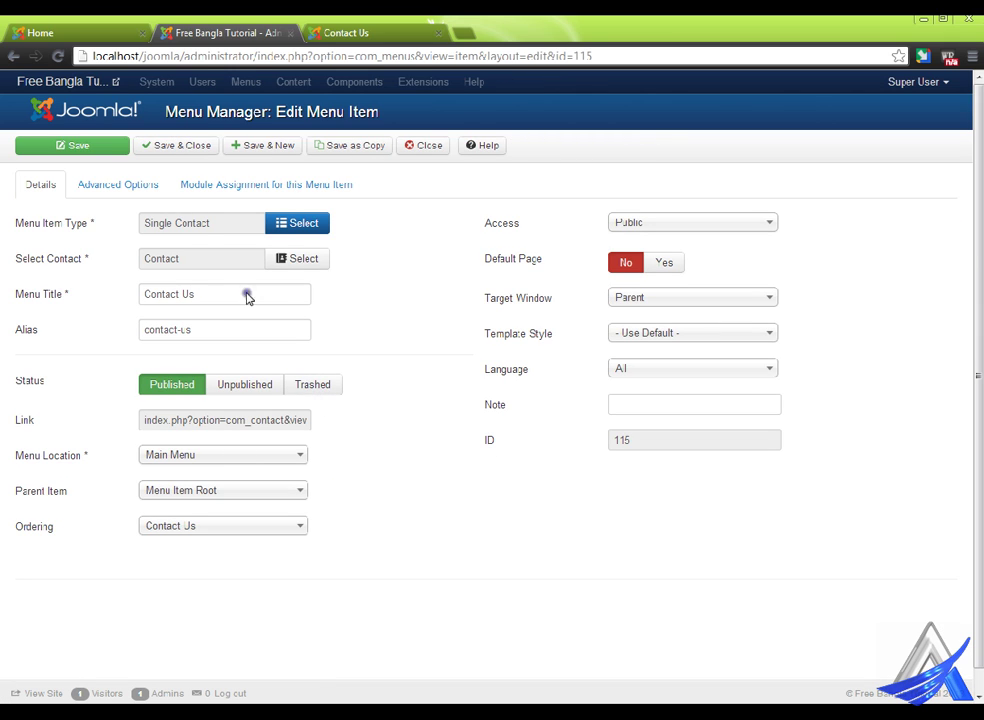
pyautogui.click(146, 185)
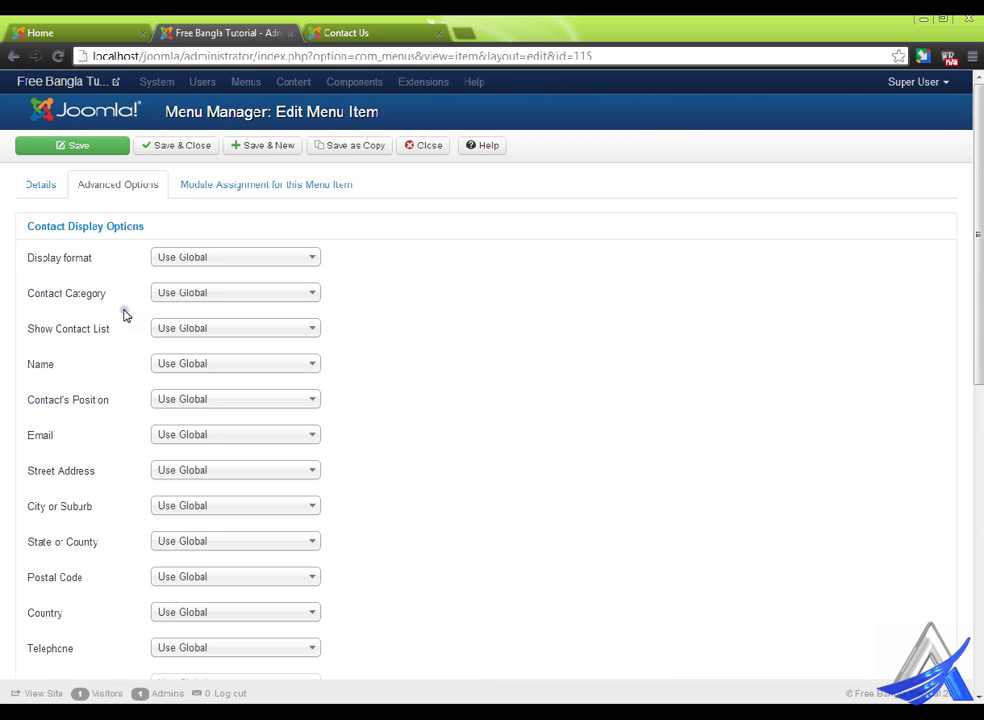
pyautogui.click(103, 225)
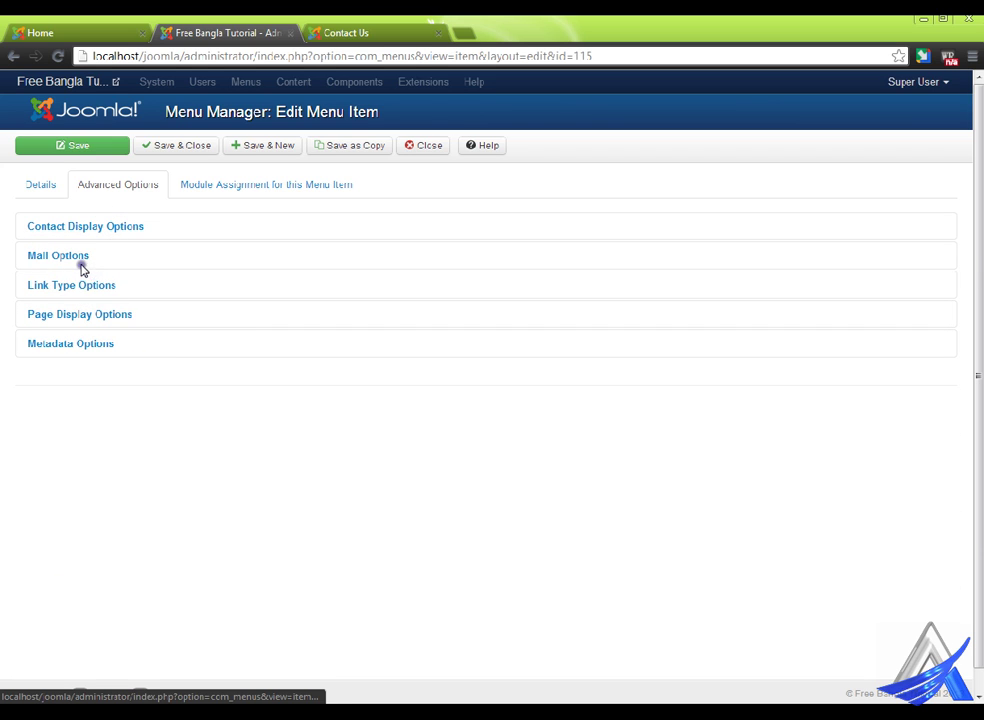
pyautogui.click(83, 322)
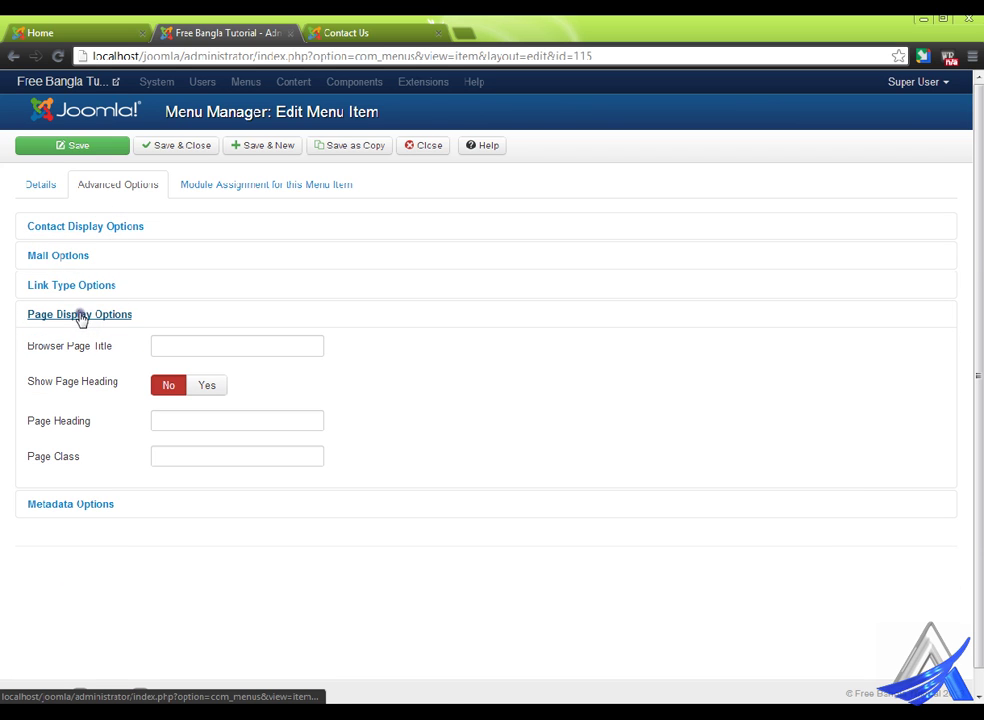
pyautogui.click(80, 316)
pyautogui.click(75, 257)
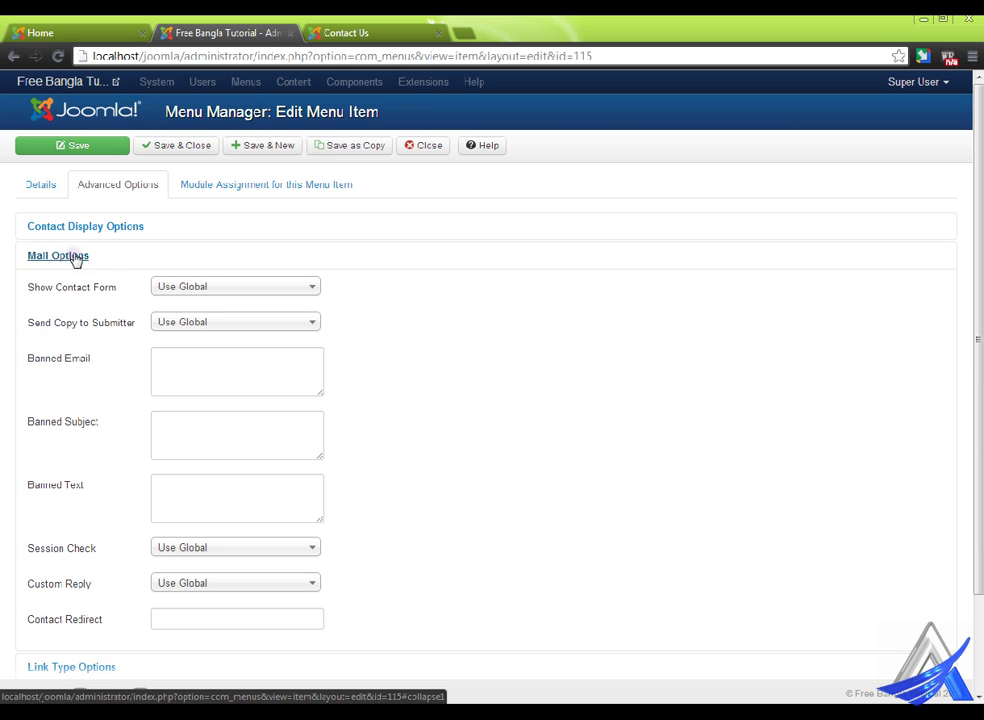
pyautogui.click(74, 257)
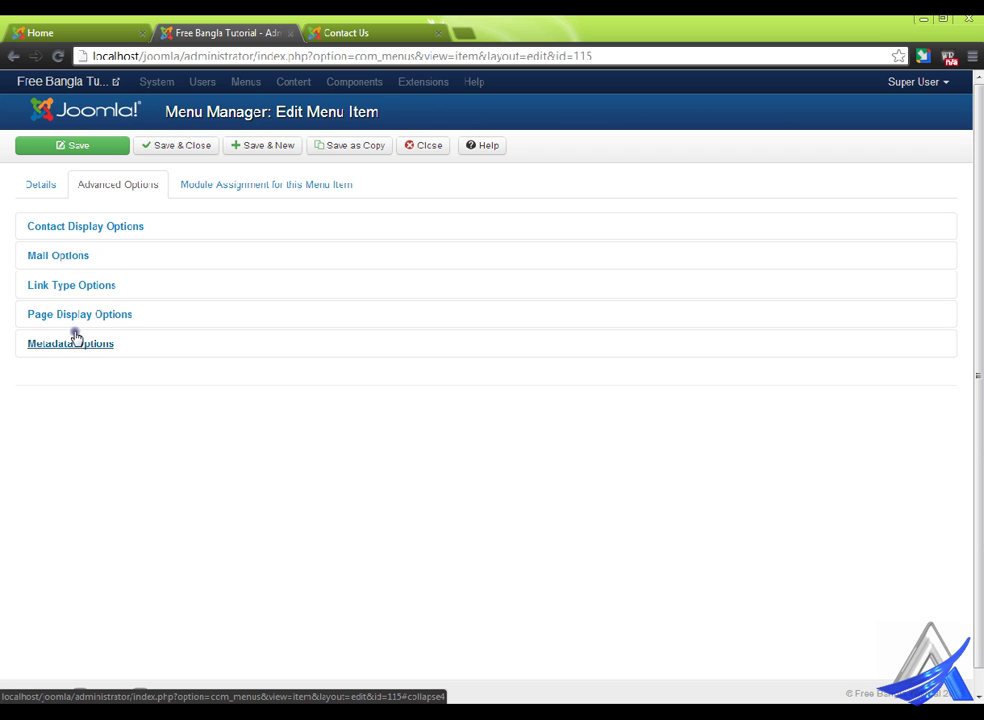
pyautogui.click(80, 287)
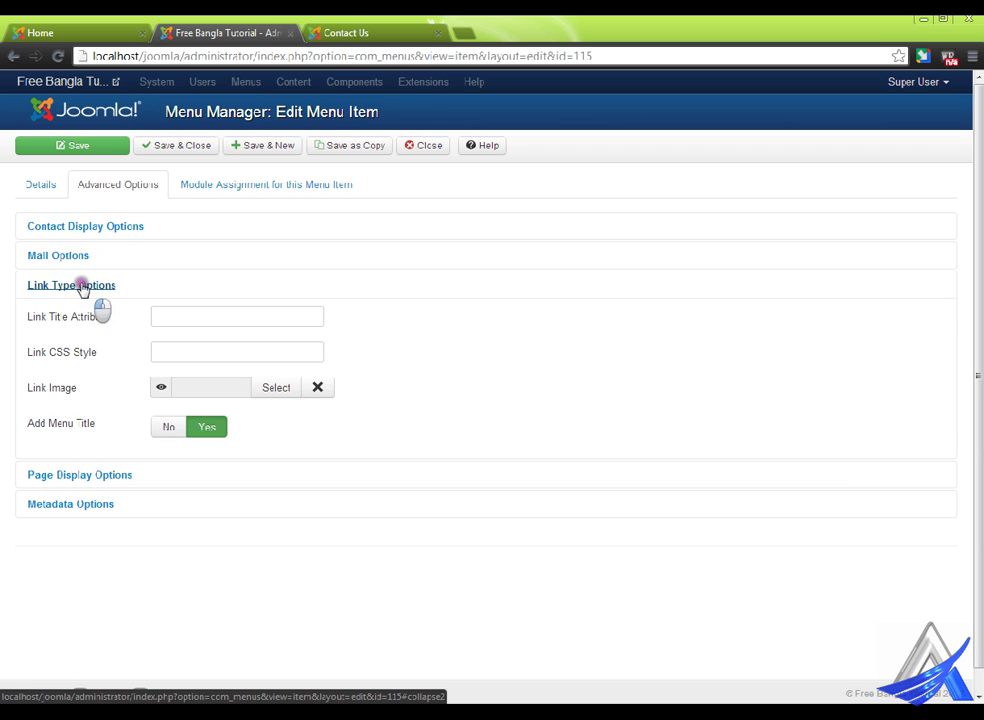
pyautogui.click(82, 288)
pyautogui.click(95, 227)
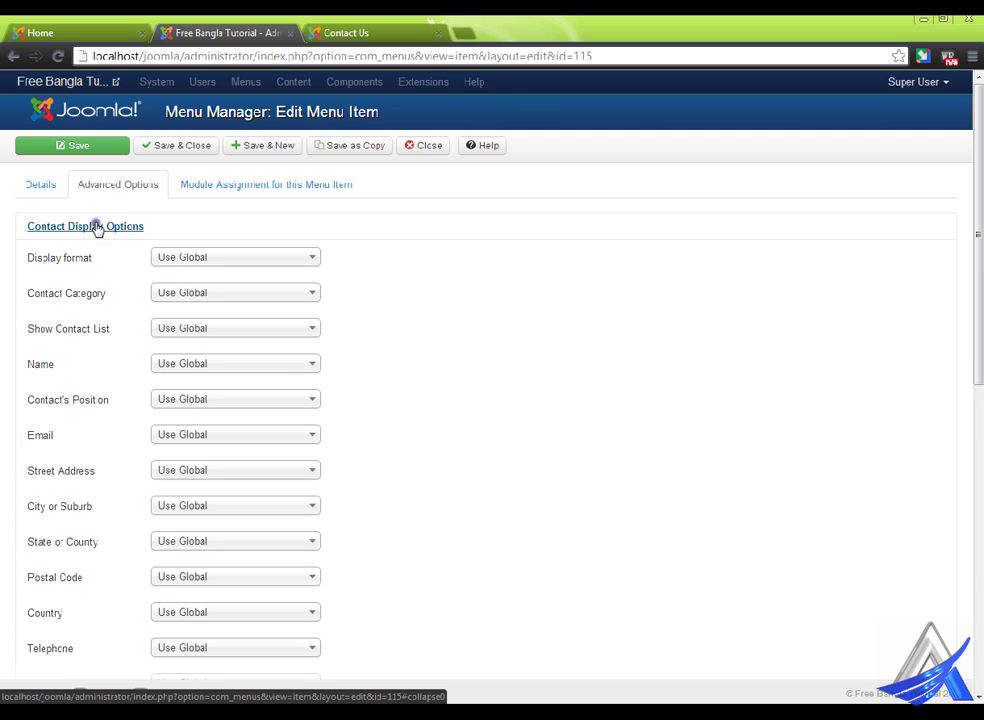
pyautogui.click(95, 227)
pyautogui.click(231, 189)
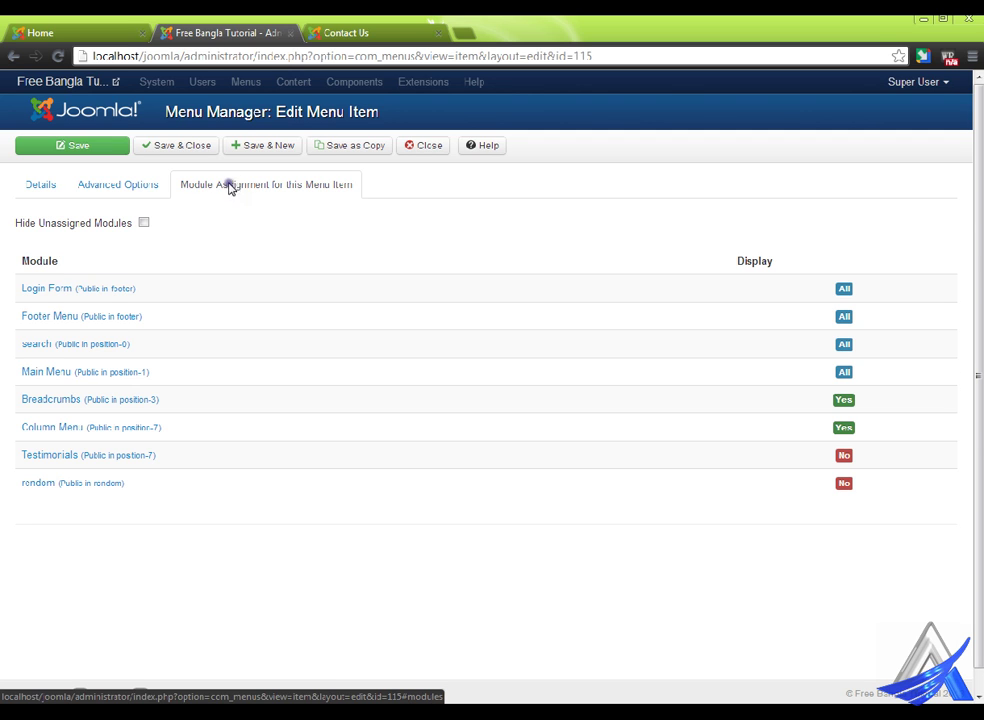
pyautogui.click(132, 188)
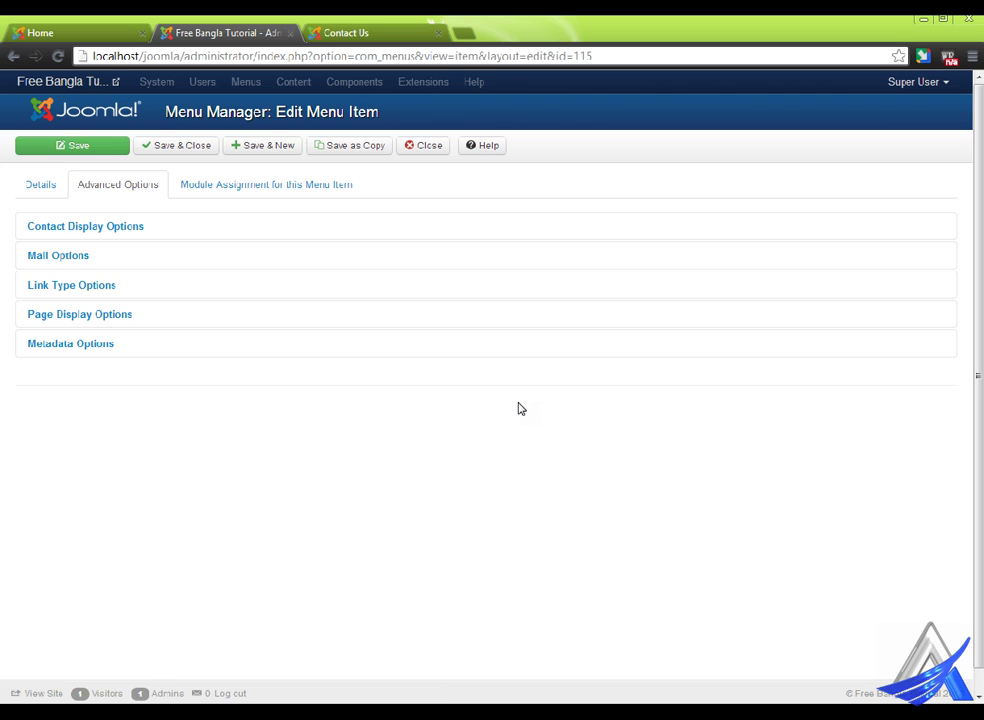
pyautogui.click(437, 145)
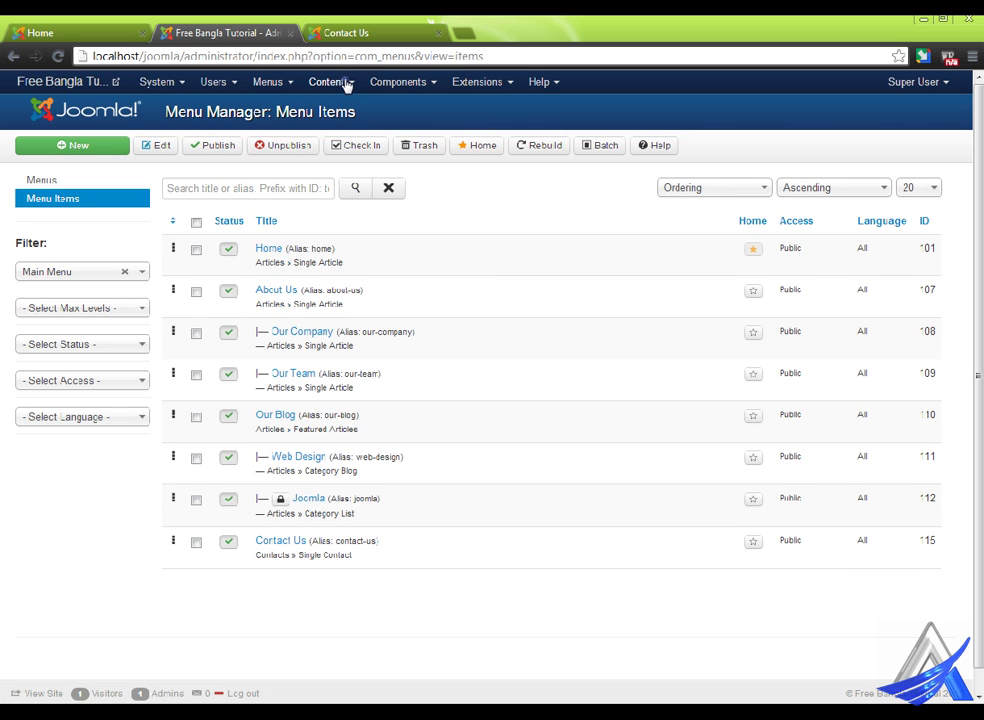
# - In the Contacts Options, set Display format to Plain and icon Settings to None, then save
pyautogui.click(400, 81)
pyautogui.moveTo(441, 126)
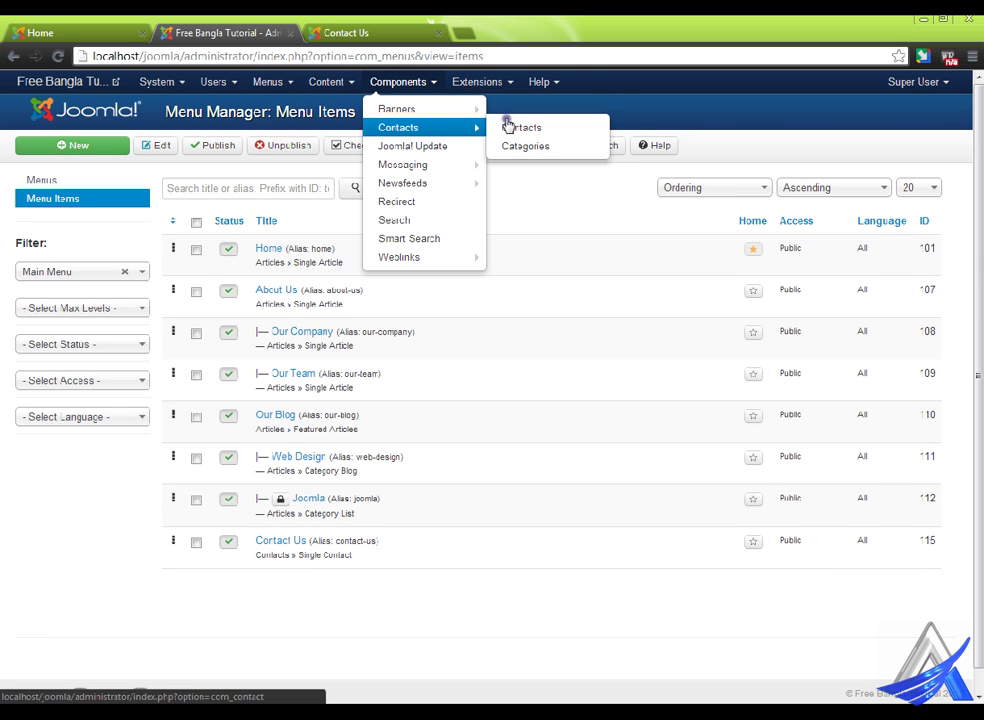
pyautogui.click(551, 126)
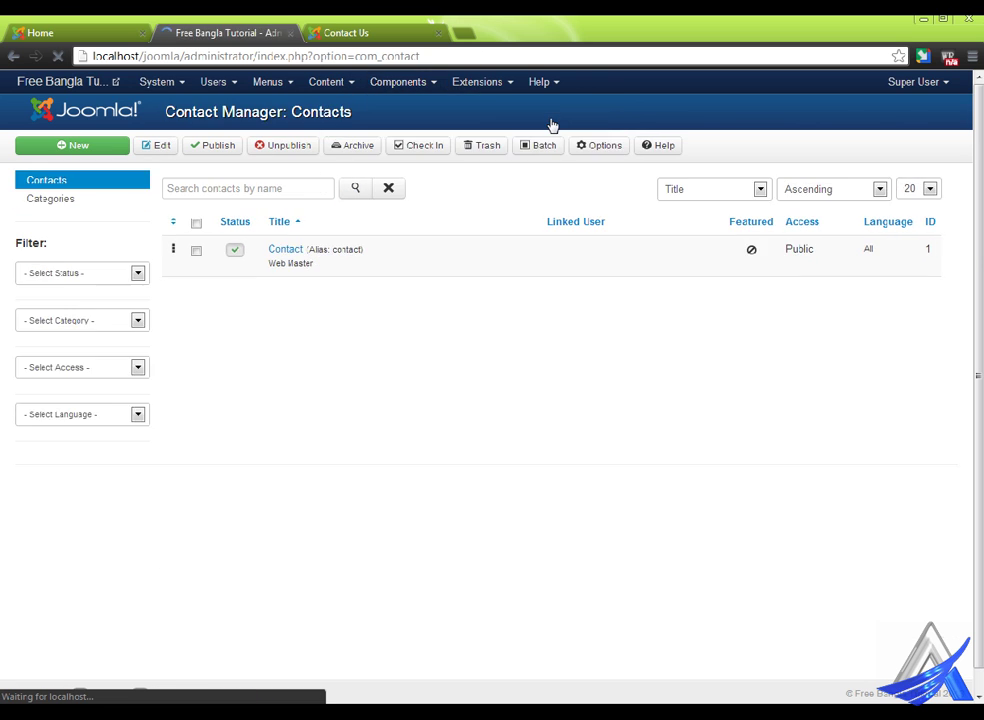
pyautogui.click(603, 146)
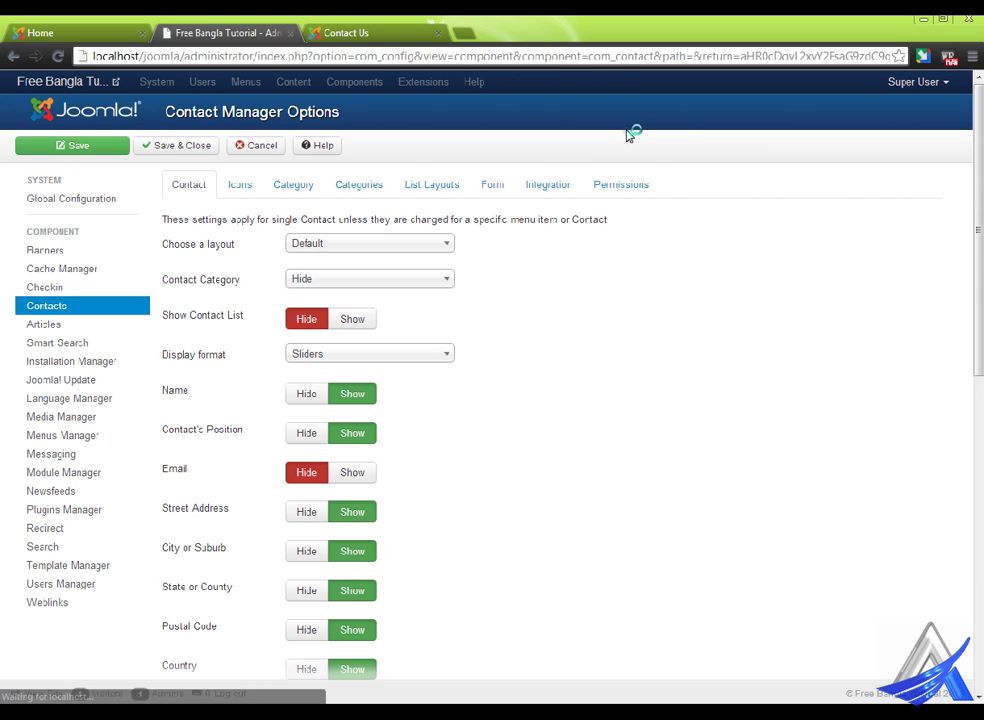
pyautogui.click(378, 356)
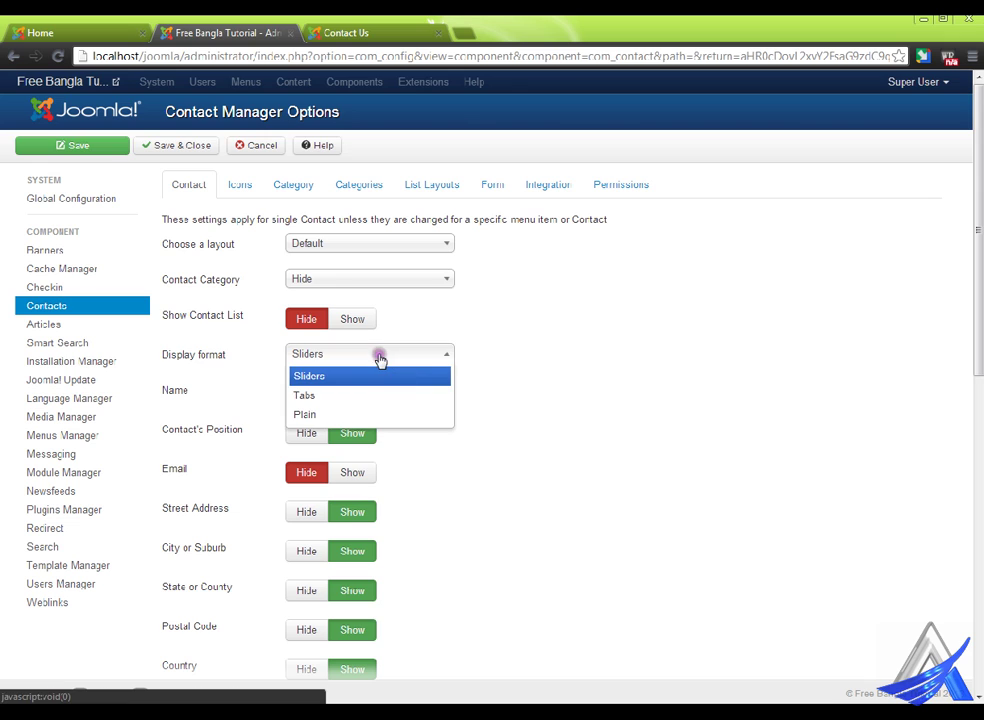
pyautogui.click(336, 414)
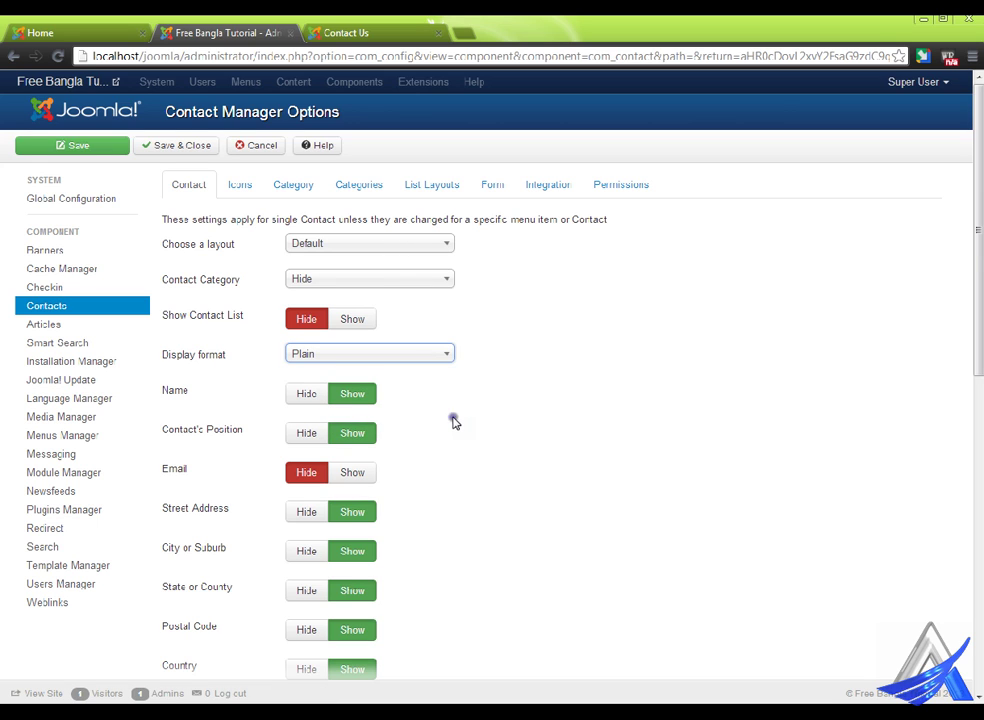
pyautogui.click(248, 186)
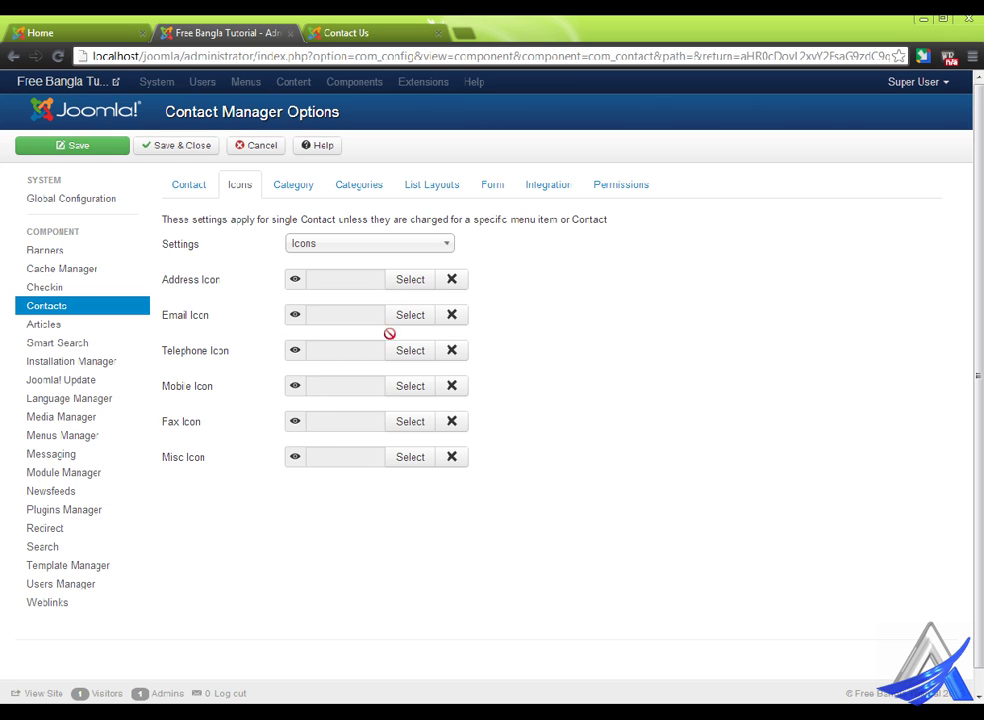
pyautogui.click(366, 242)
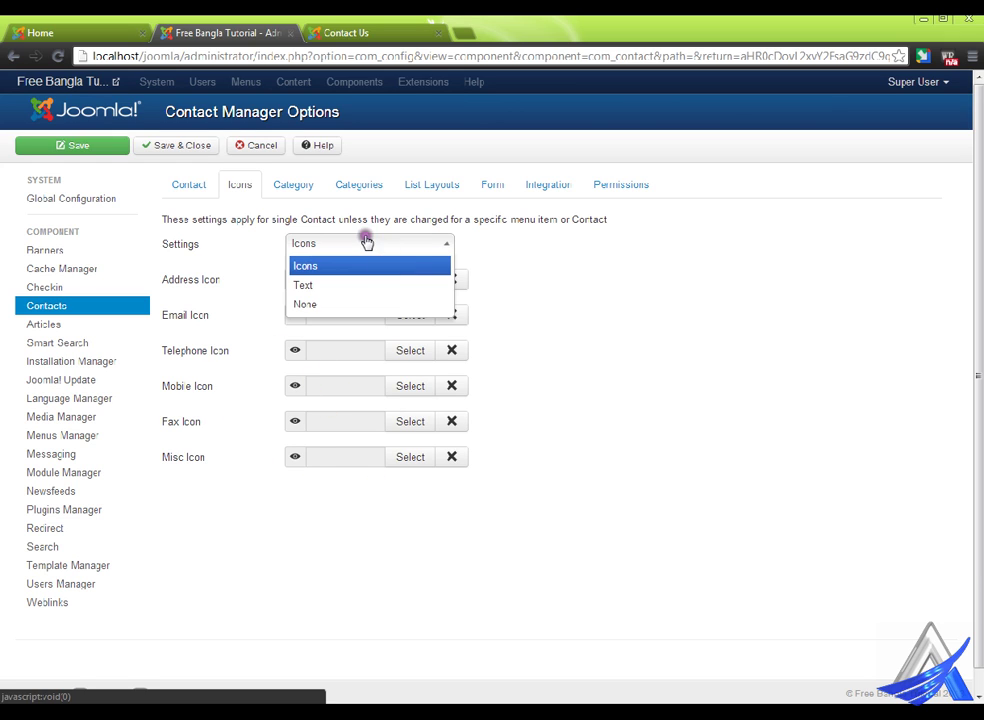
pyautogui.click(355, 305)
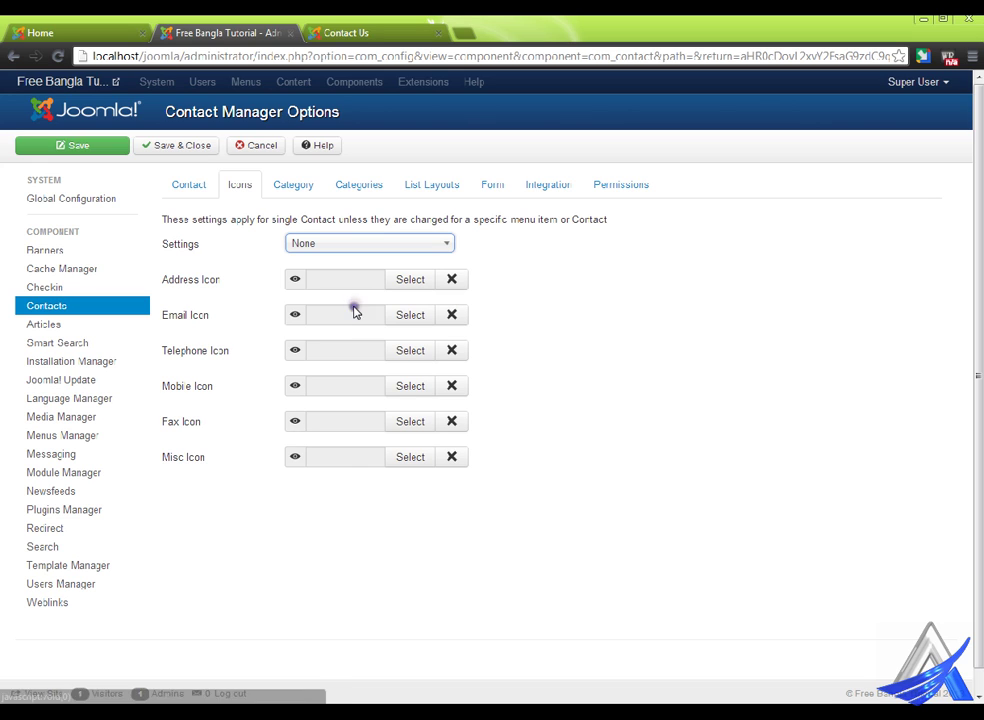
pyautogui.click(190, 145)
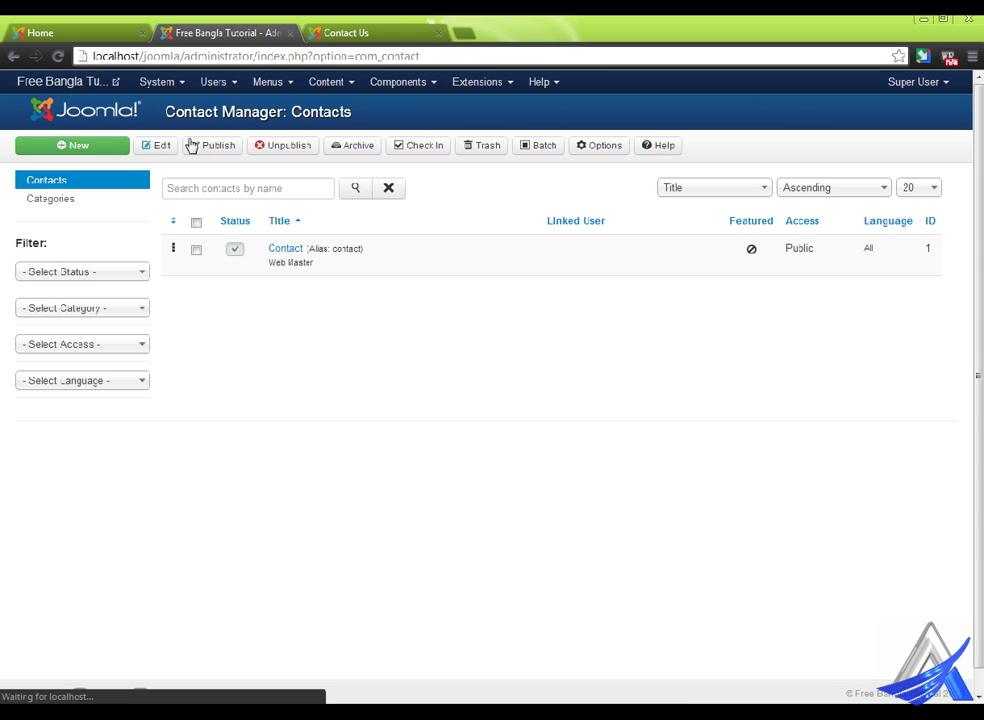
pyautogui.click(340, 30)
# - Reload the Contact Us page and scroll through its plain-format details and form
pyautogui.rightClick(386, 219)
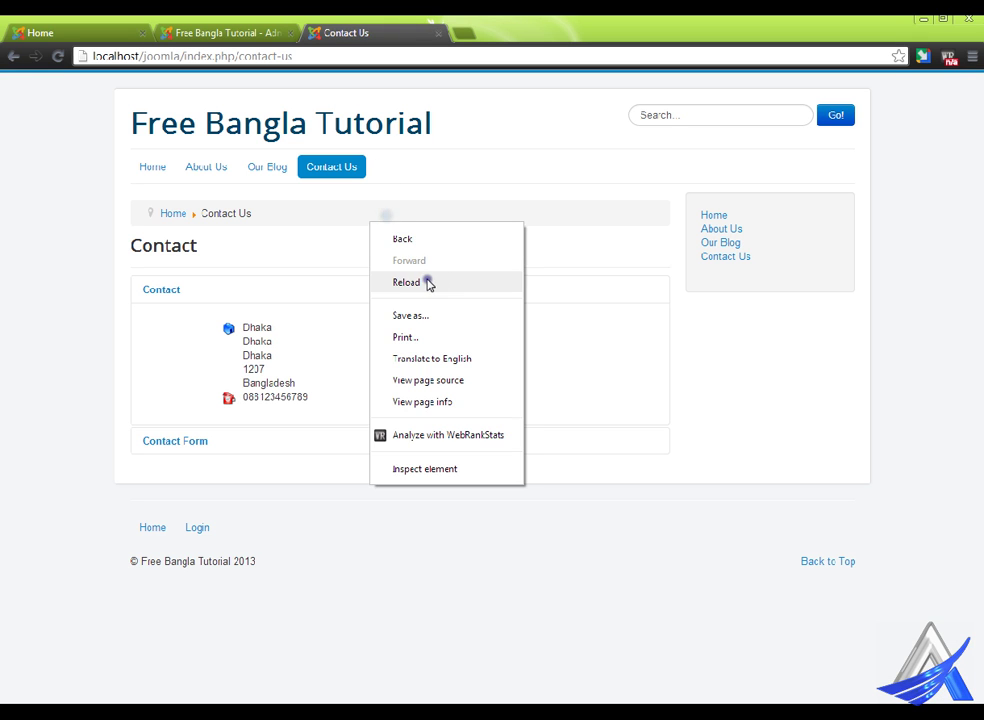
pyautogui.click(429, 282)
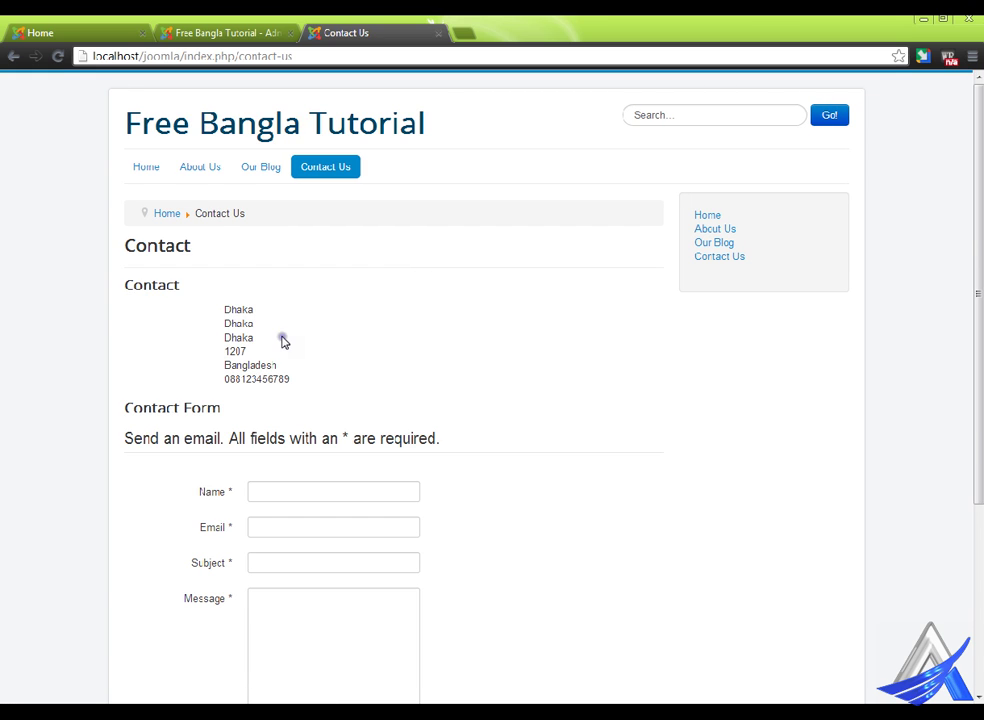
pyautogui.scroll(-3, 282, 342)
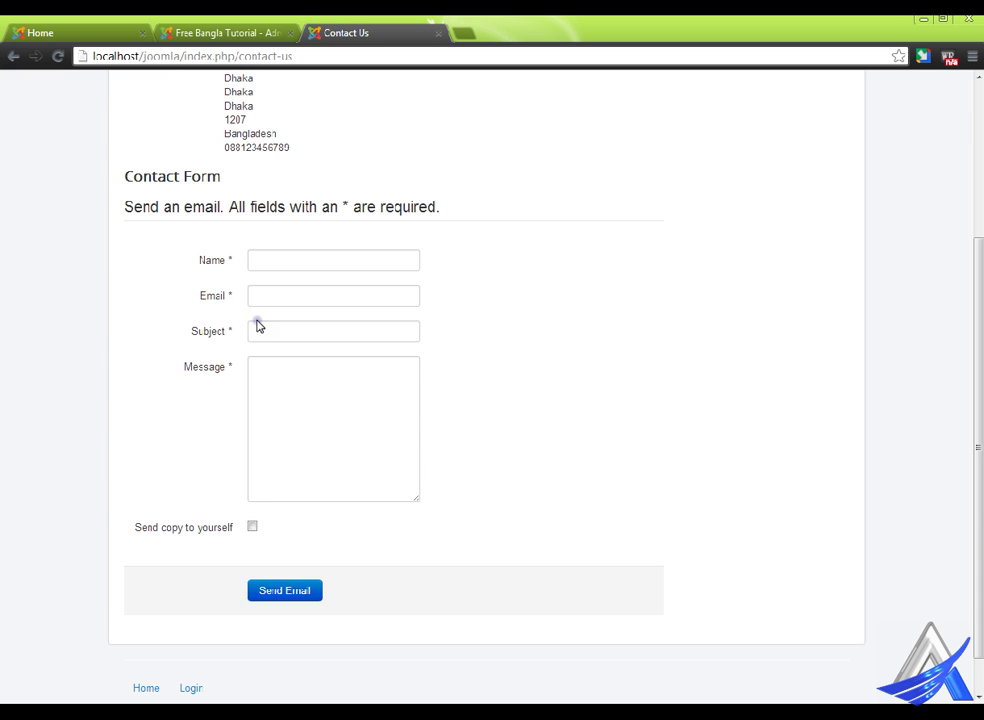
pyautogui.scroll(3, 435, 377)
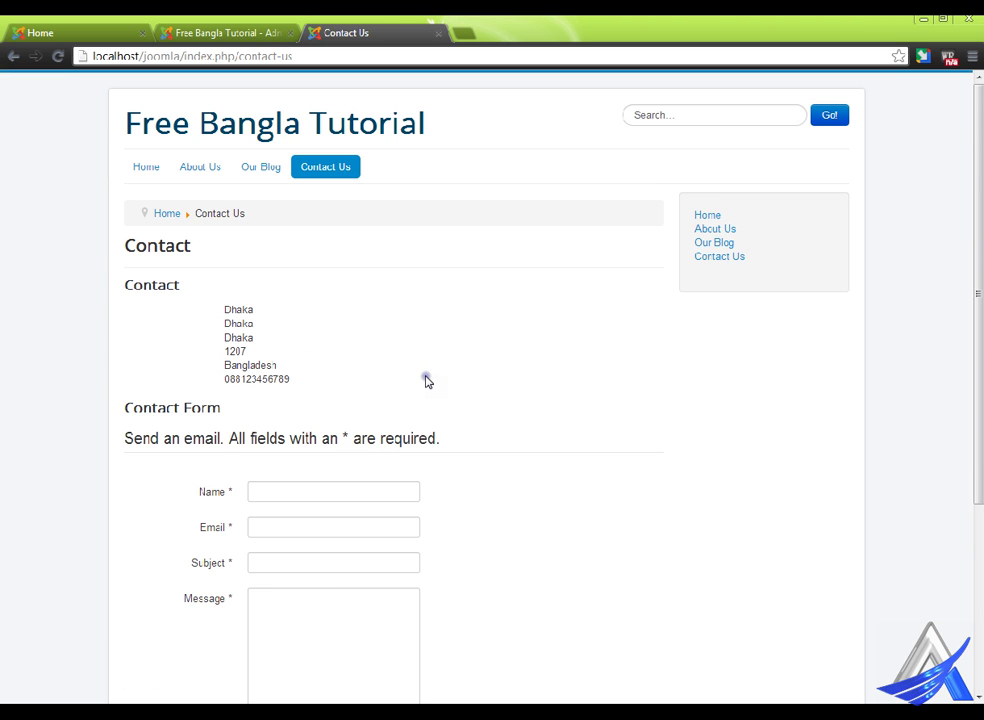
pyautogui.scroll(-1, 426, 380)
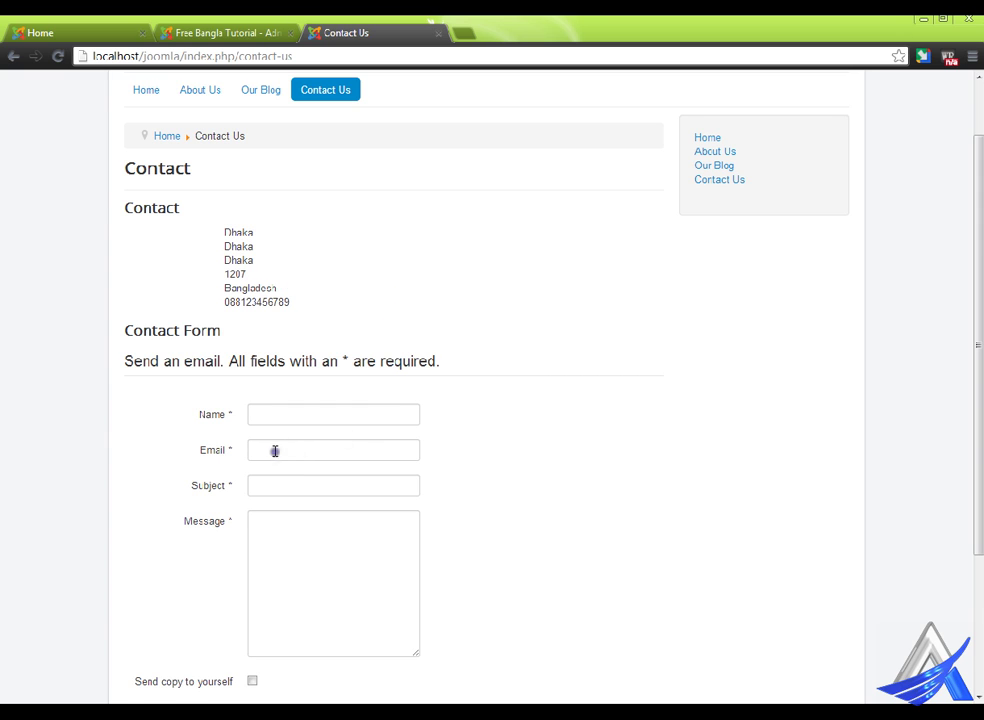
pyautogui.scroll(-2, 287, 450)
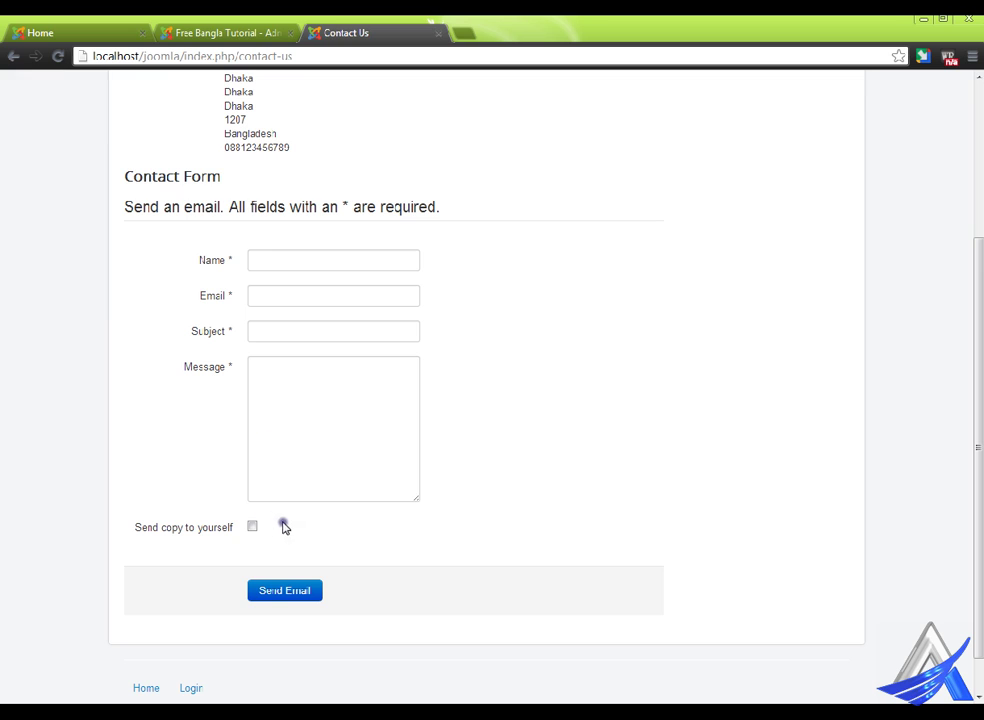
# - Test the contact form's validation with an empty Name field
pyautogui.click(274, 264)
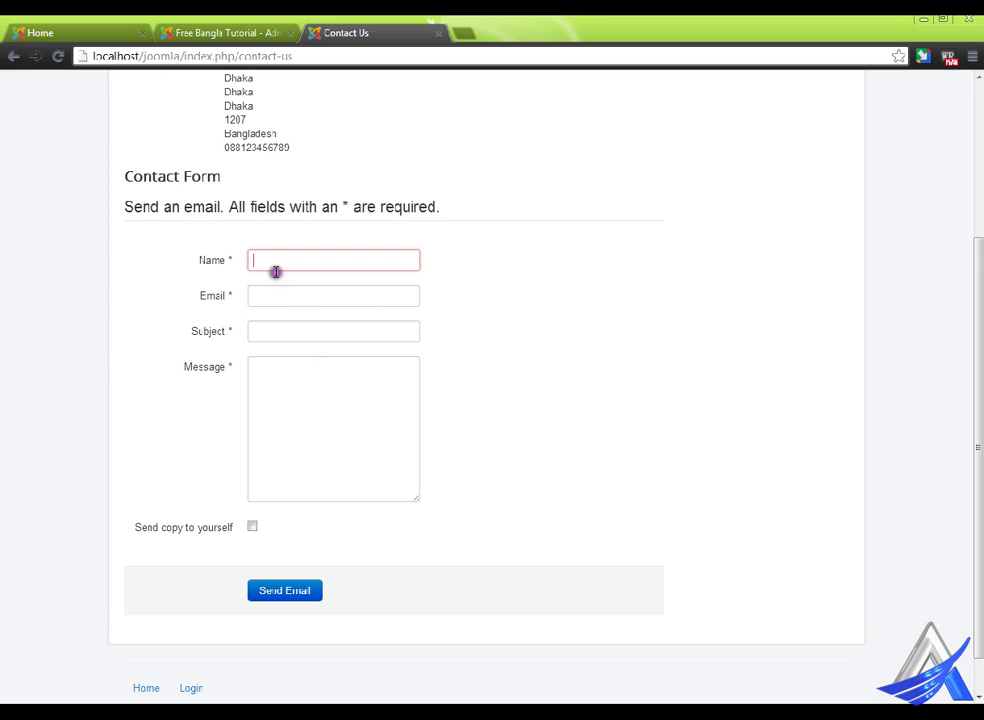
pyautogui.click(513, 359)
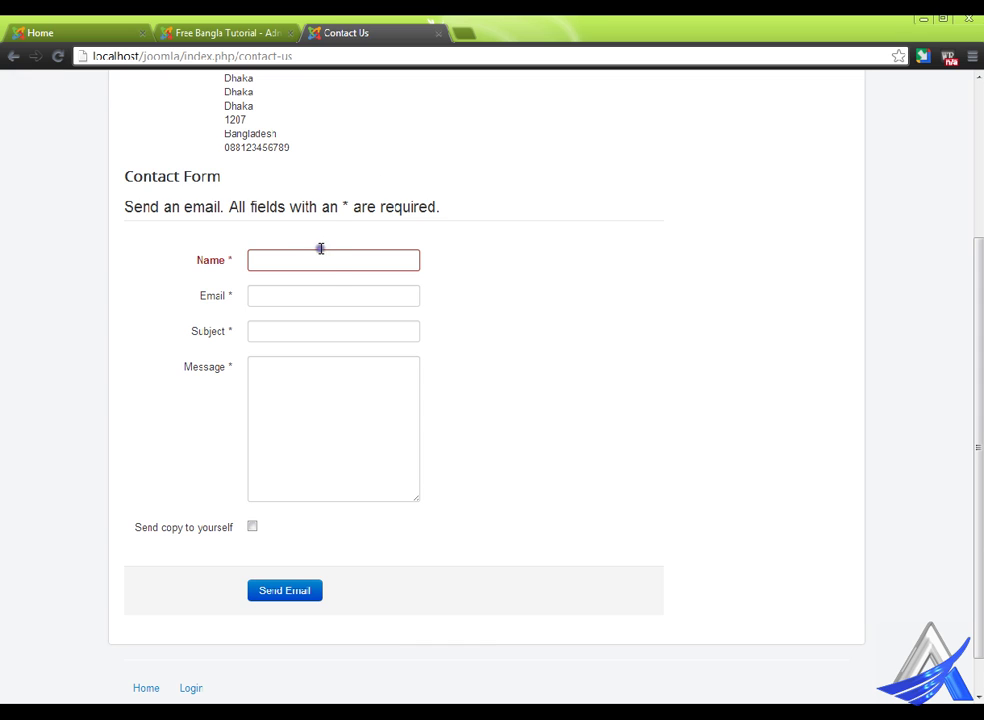
pyautogui.click(476, 308)
pyautogui.click(495, 399)
pyautogui.click(190, 30)
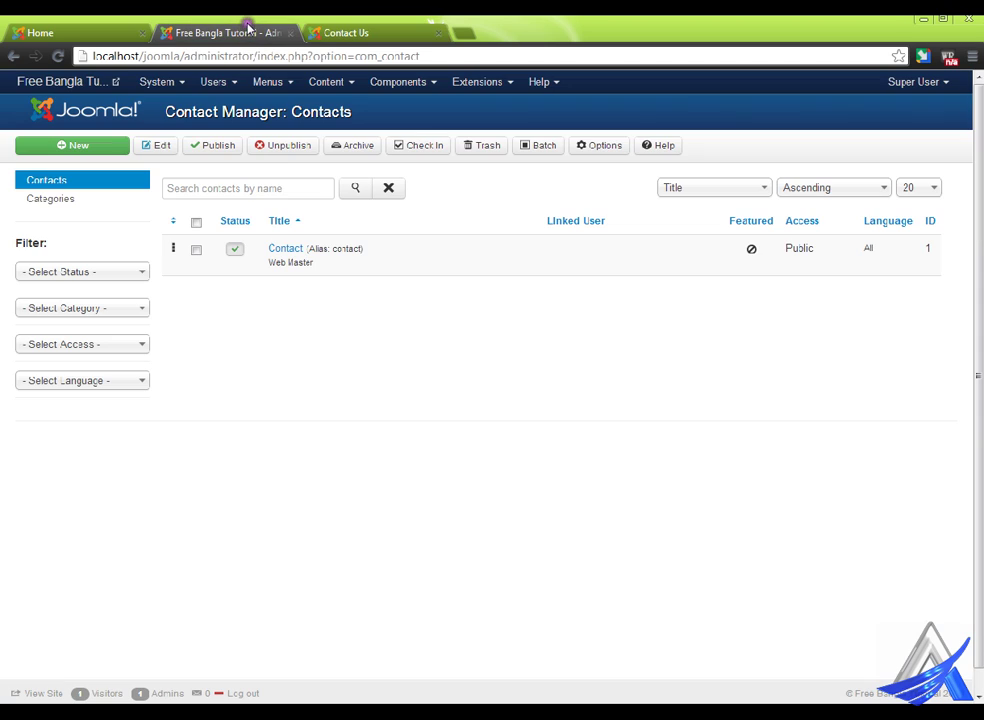
# - Show the site modules in the Module Manager
pyautogui.click(491, 80)
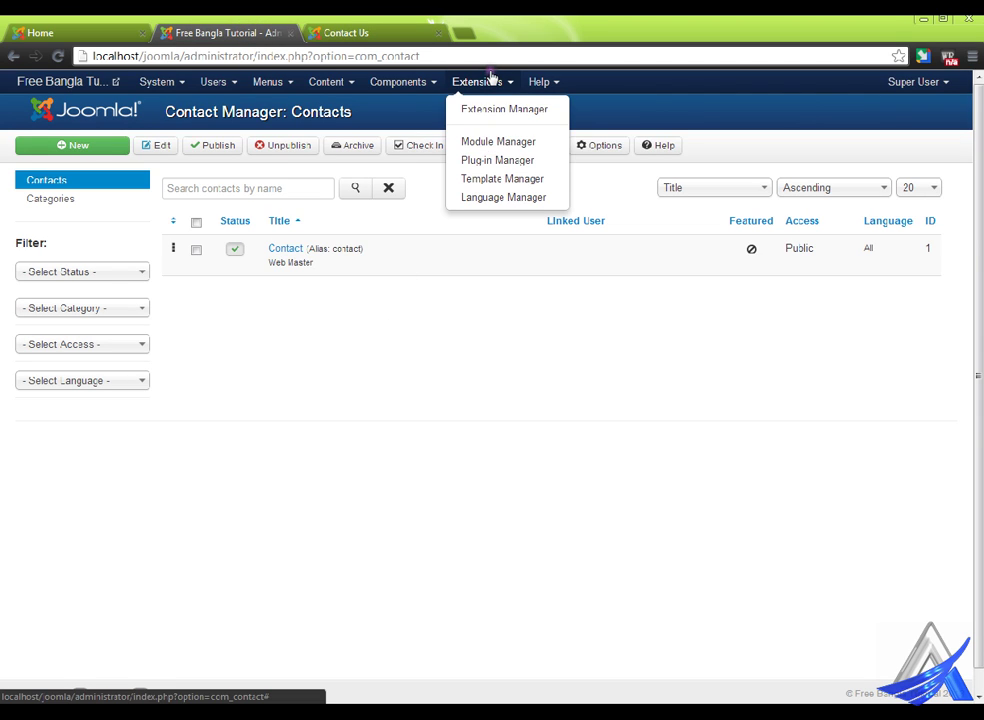
pyautogui.click(500, 137)
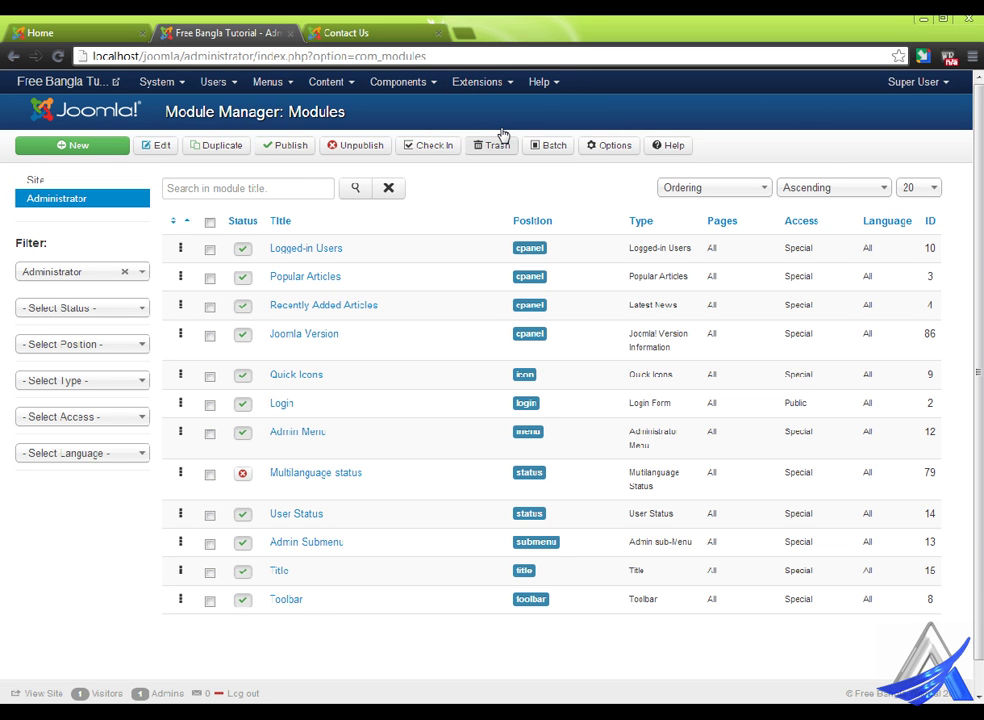
pyautogui.click(60, 180)
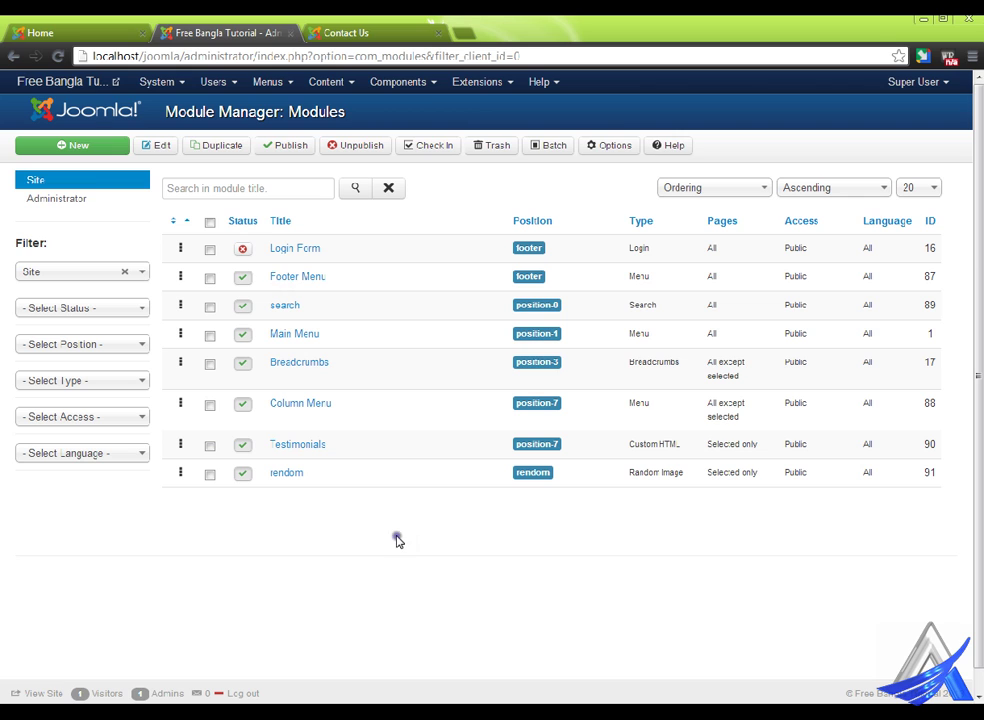
# - Go to Extensions > Plug-in Manager to list installed plug-ins
pyautogui.click(438, 80)
pyautogui.click(497, 80)
pyautogui.click(496, 79)
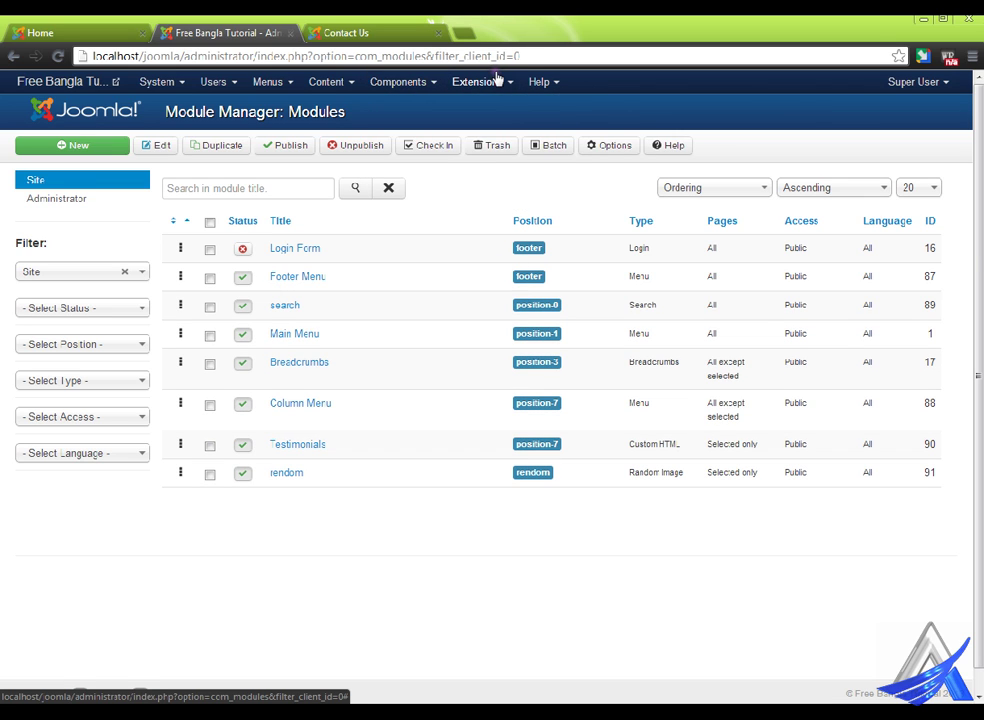
pyautogui.click(499, 78)
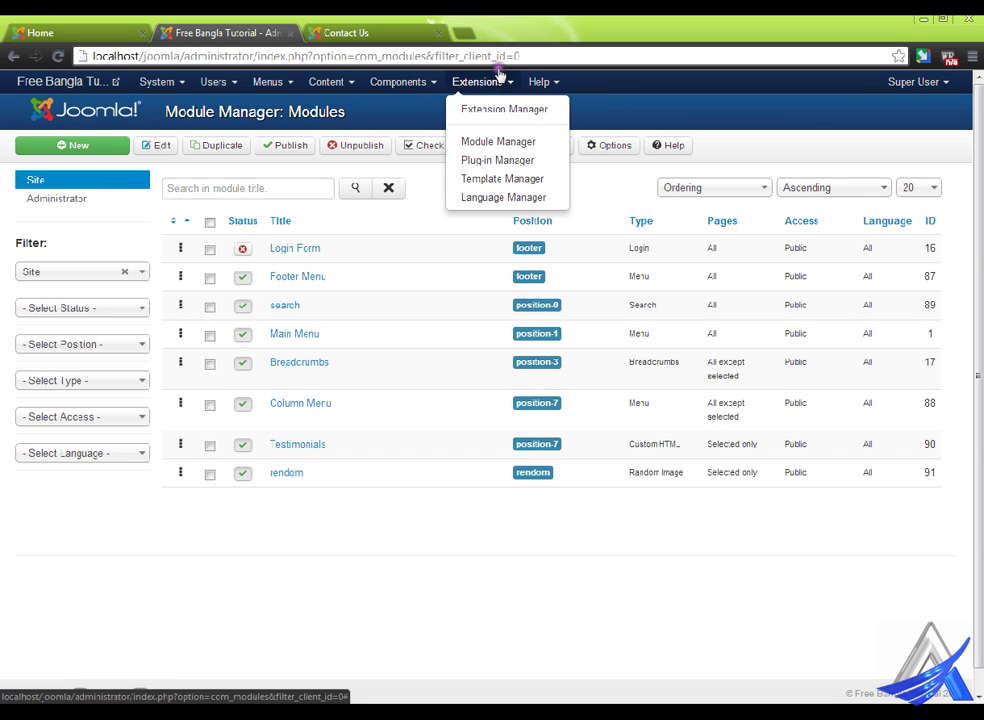
pyautogui.click(526, 158)
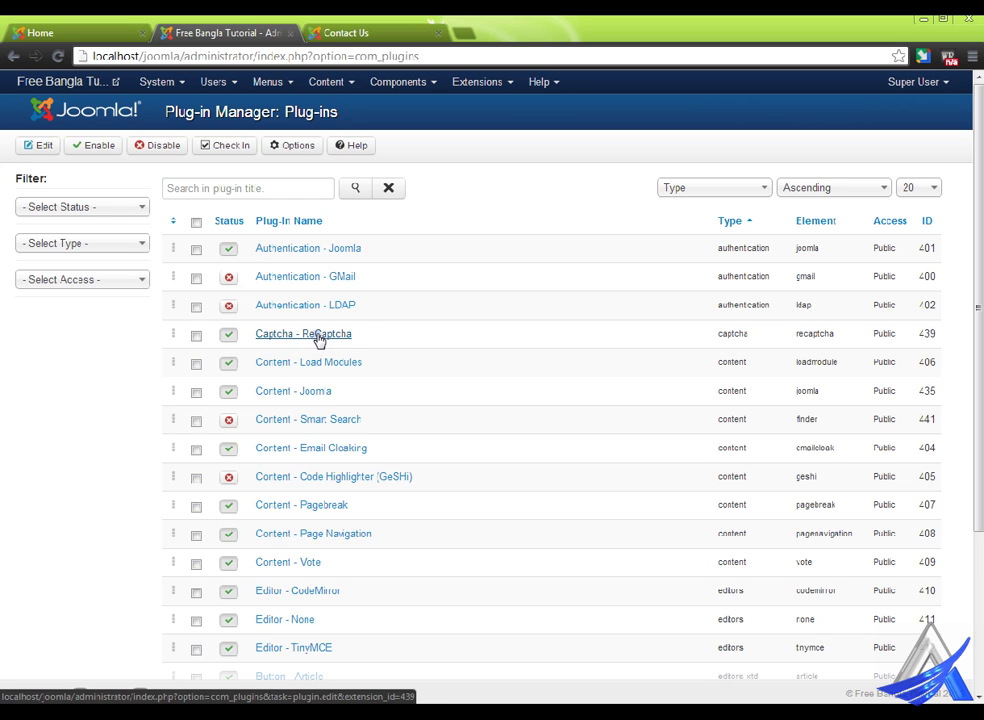
# - Open the Captcha - ReCaptcha plug-in, keeping it enabled with Public access and unchanged ordering
pyautogui.click(318, 341)
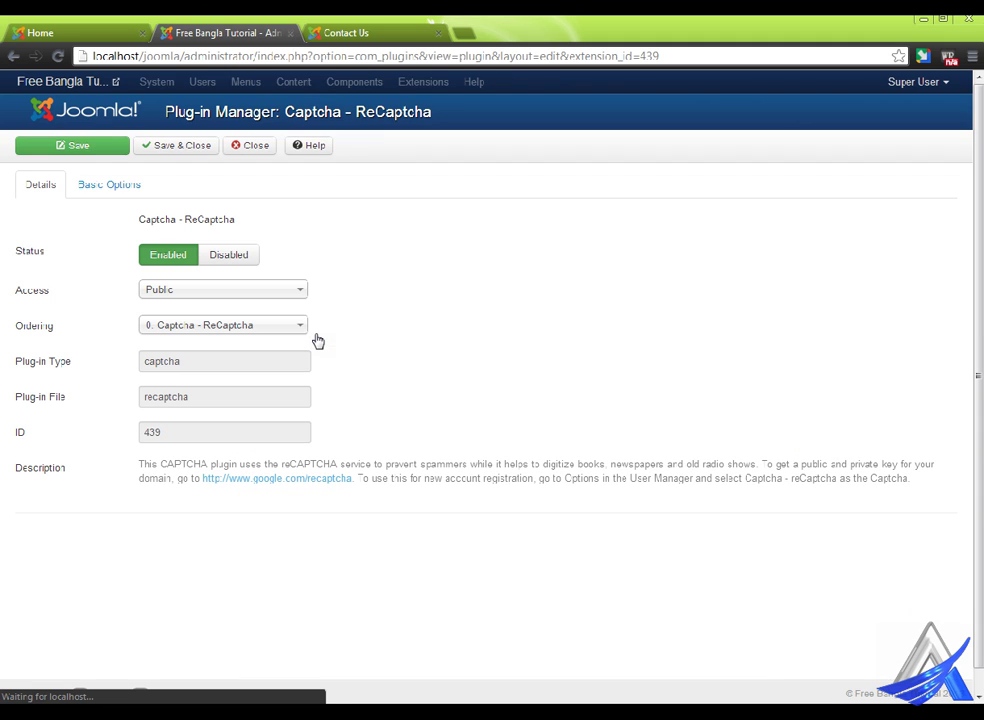
pyautogui.click(180, 258)
pyautogui.click(213, 293)
pyautogui.click(213, 292)
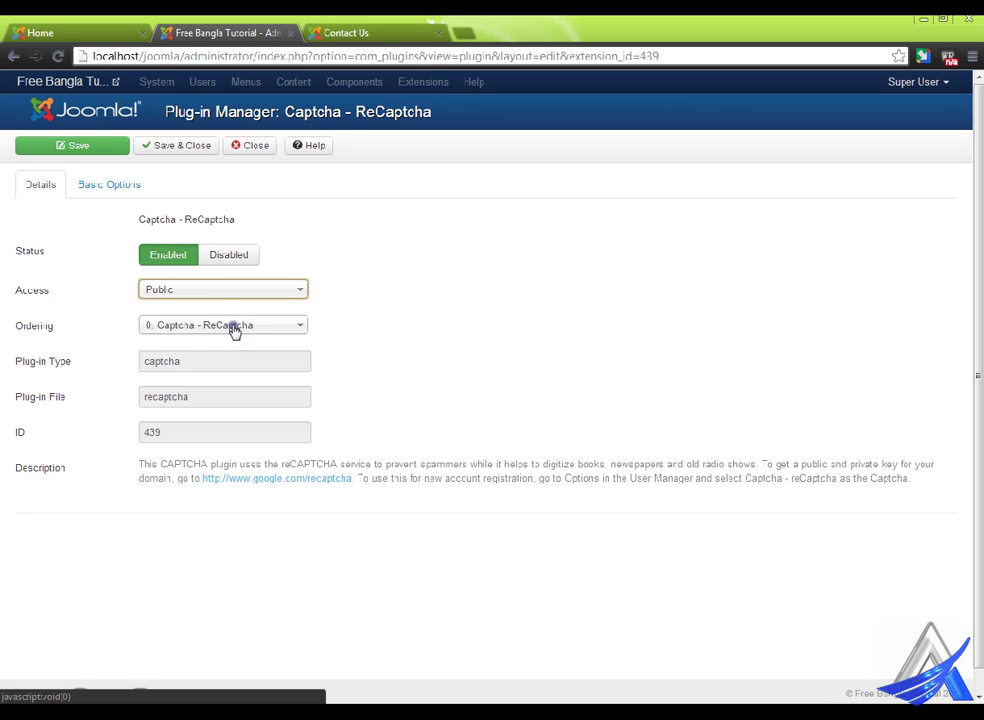
pyautogui.click(233, 328)
pyautogui.click(235, 327)
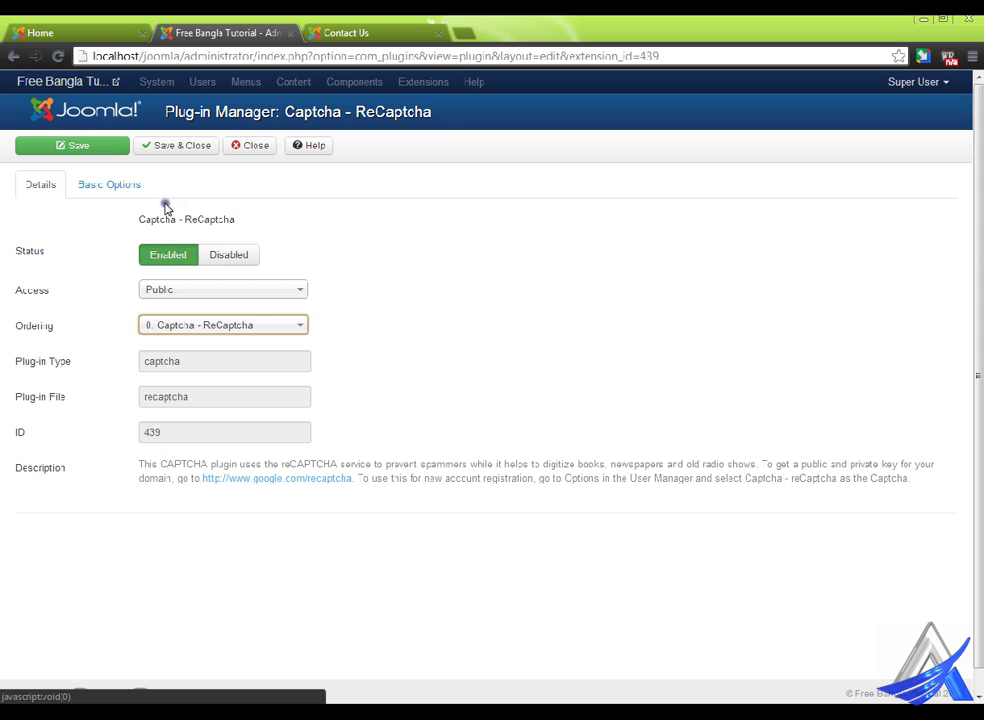
# - Confirm the Public and Private Key fields are empty, then visit the reCAPTCHA website
pyautogui.click(127, 184)
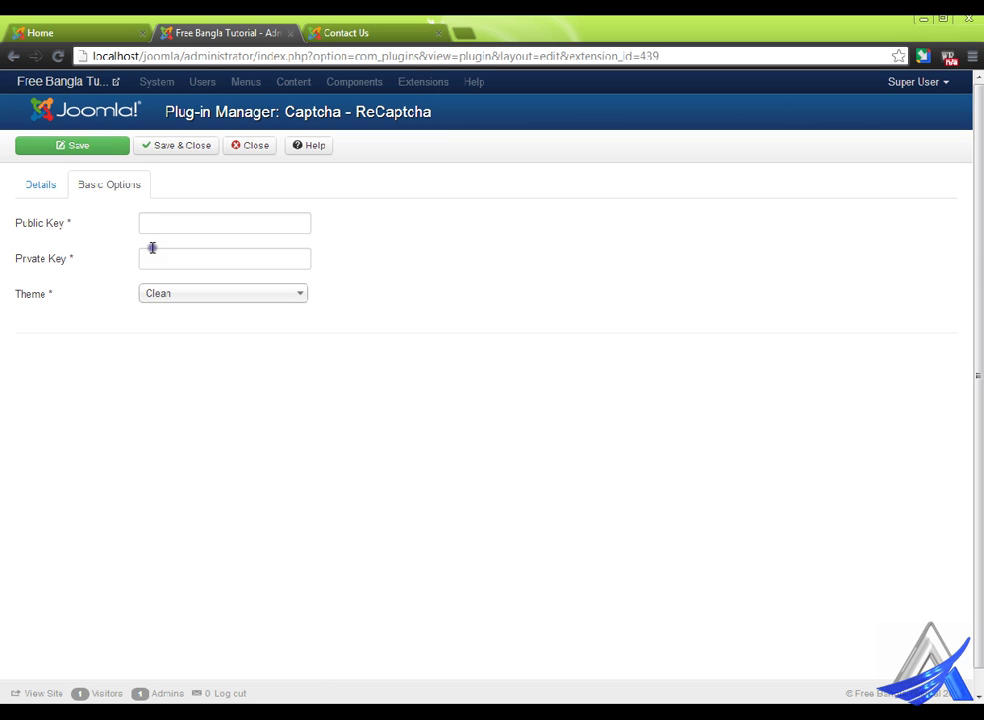
pyautogui.click(58, 183)
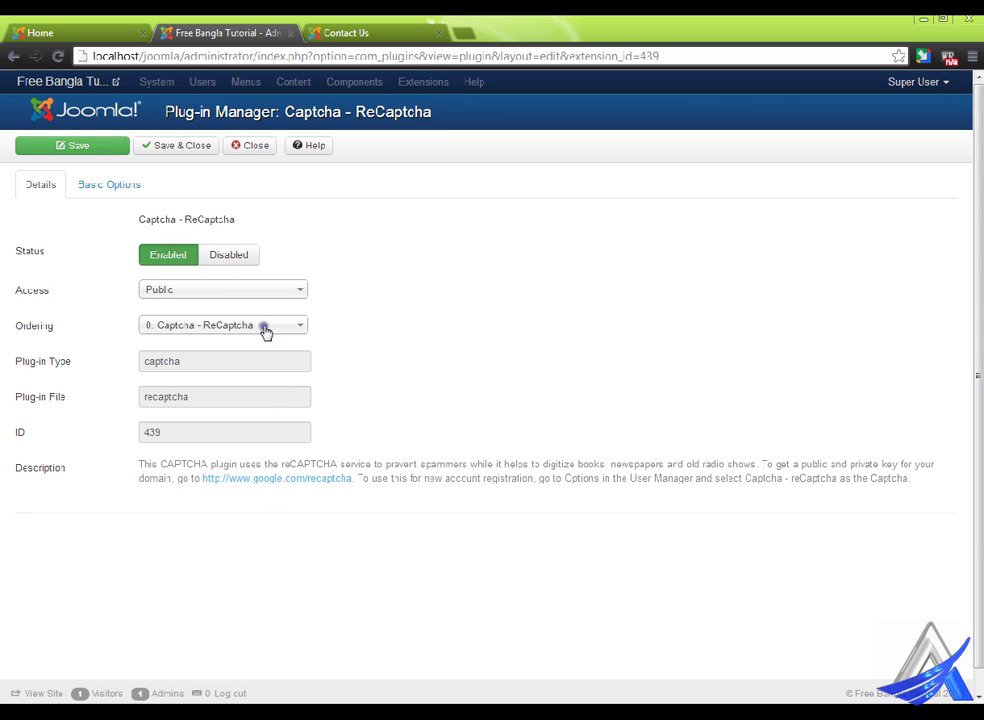
pyautogui.click(130, 184)
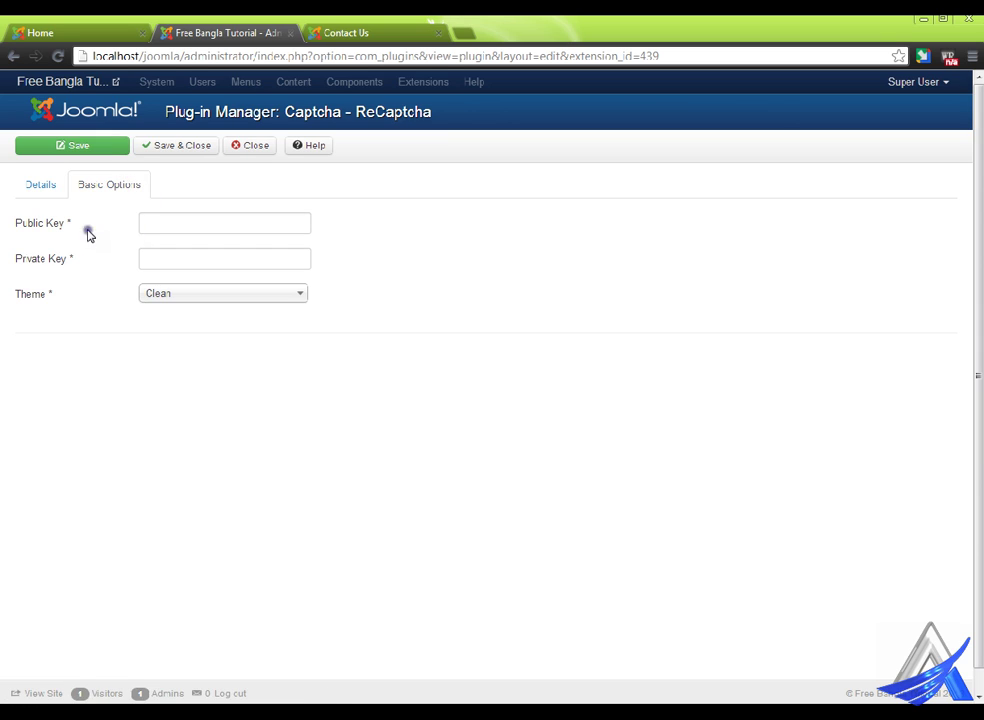
pyautogui.click(162, 222)
pyautogui.click(155, 248)
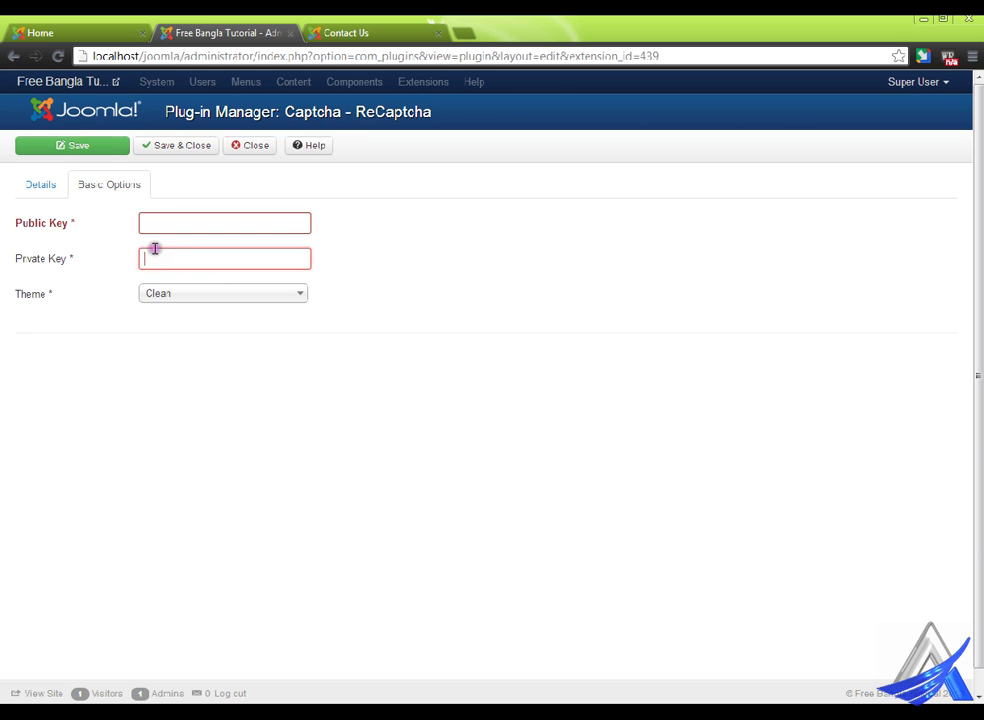
pyautogui.click(44, 178)
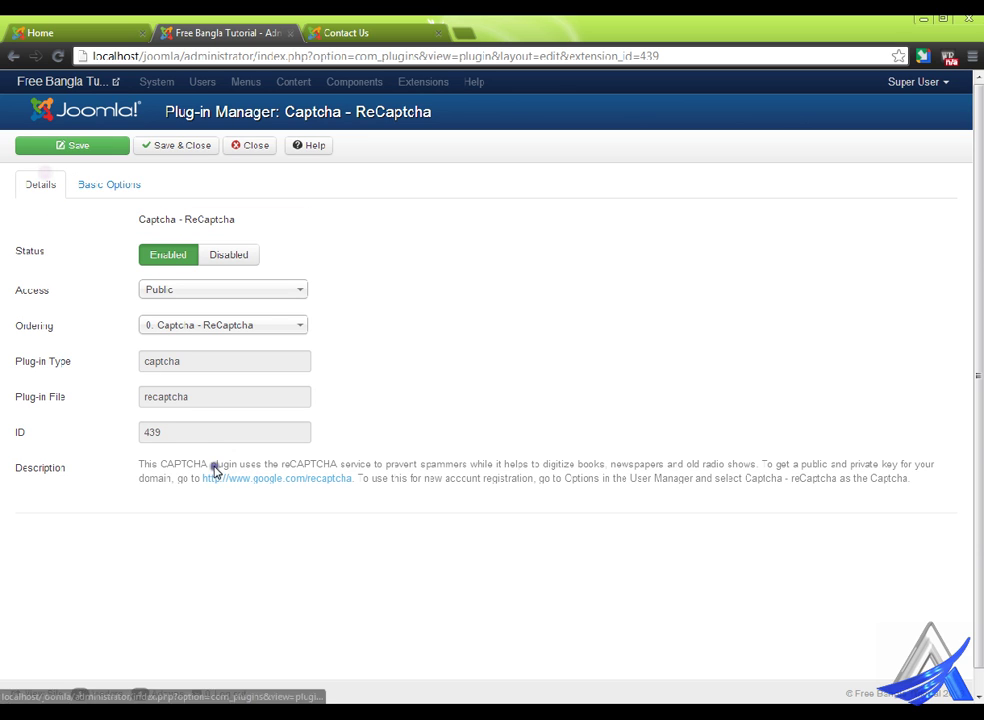
pyautogui.click(268, 479)
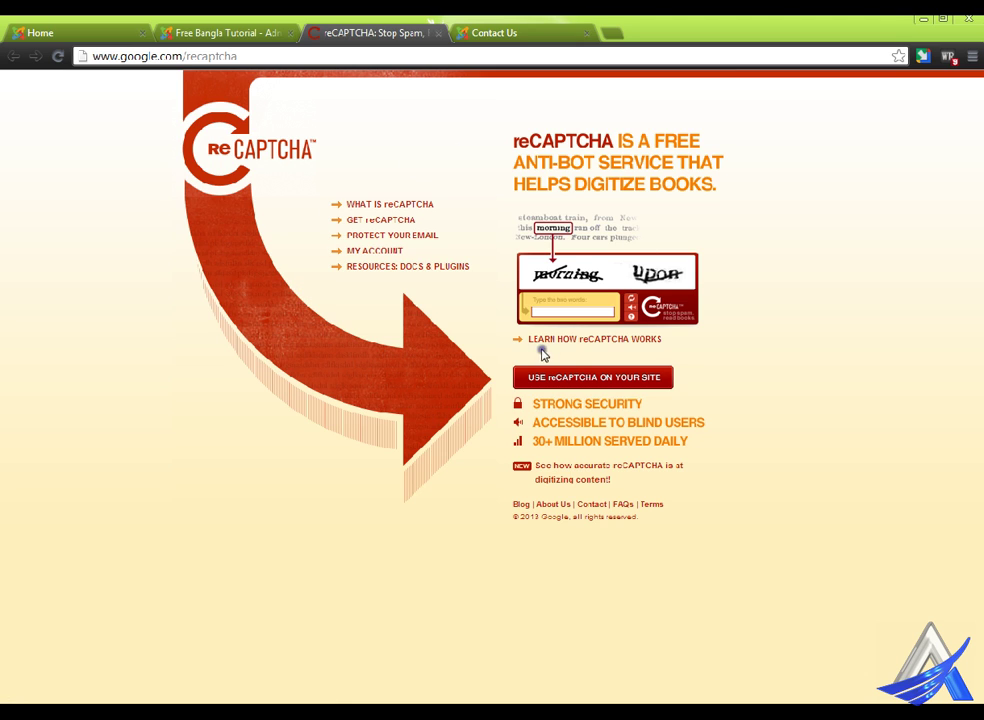
# - Follow 'Use reCAPTCHA on your site' and 'Sign up Now!' to reach the Create a reCAPTCHA key page
pyautogui.click(603, 388)
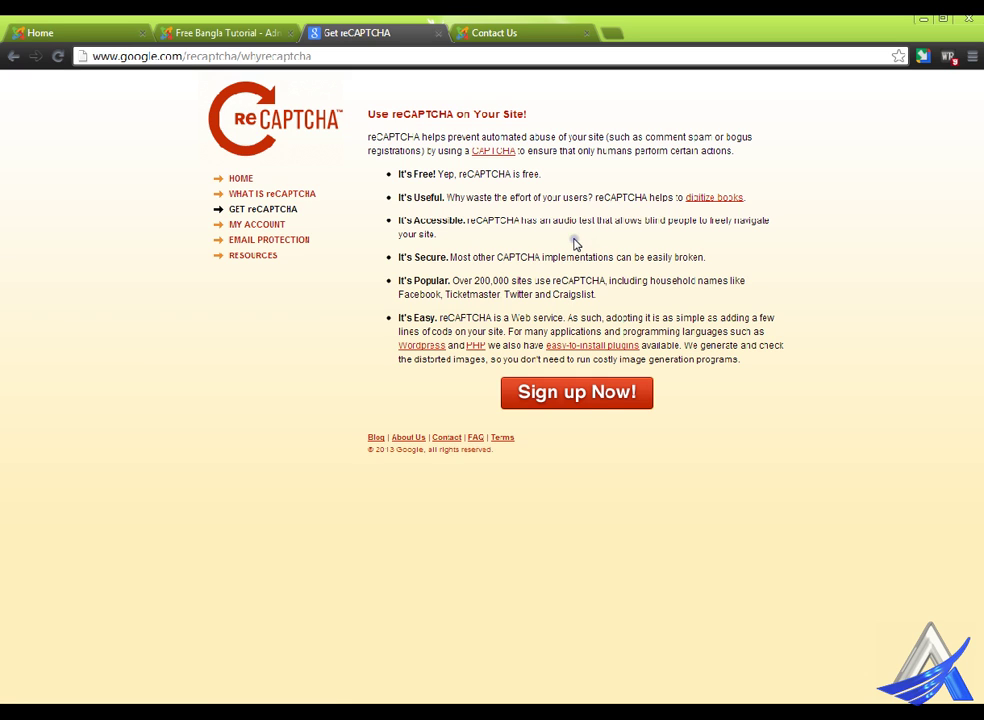
pyautogui.click(588, 400)
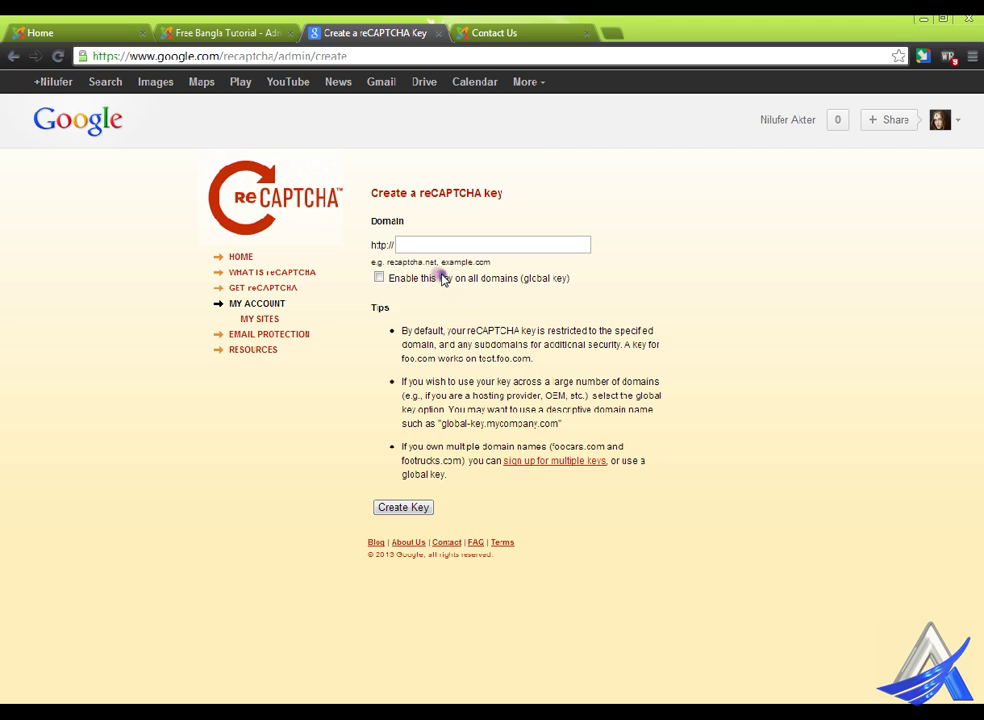
# - Create a reCAPTCHA key for joomla.freebanglatutorial.com with 'Enable this key on all domains' ticked
pyautogui.click(392, 278)
pyautogui.click(437, 246)
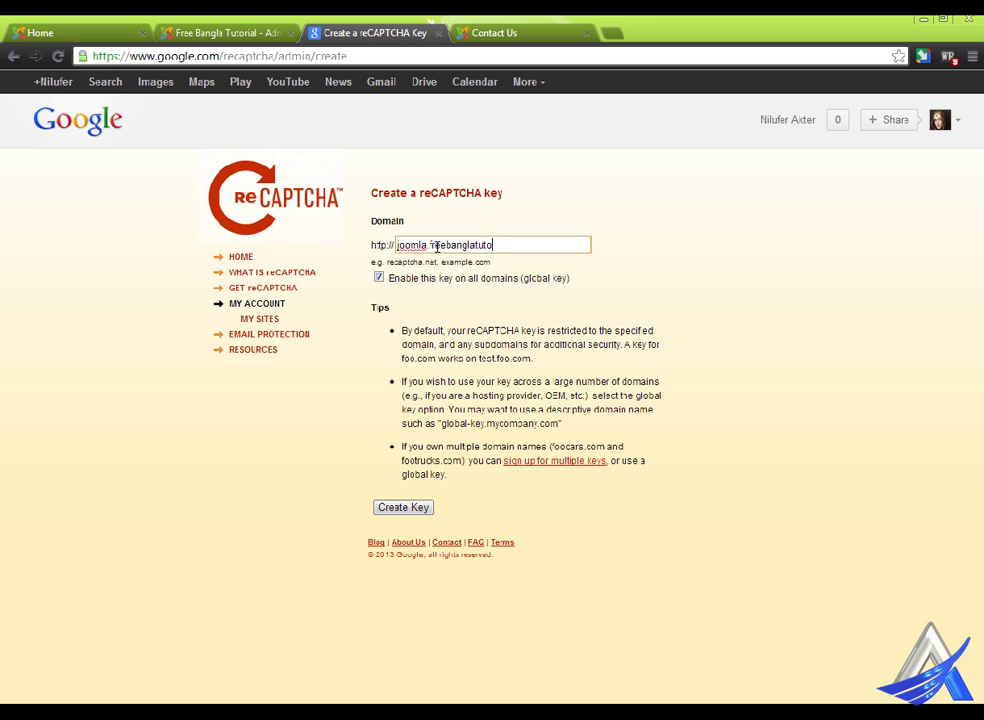
pyautogui.write('l.com')
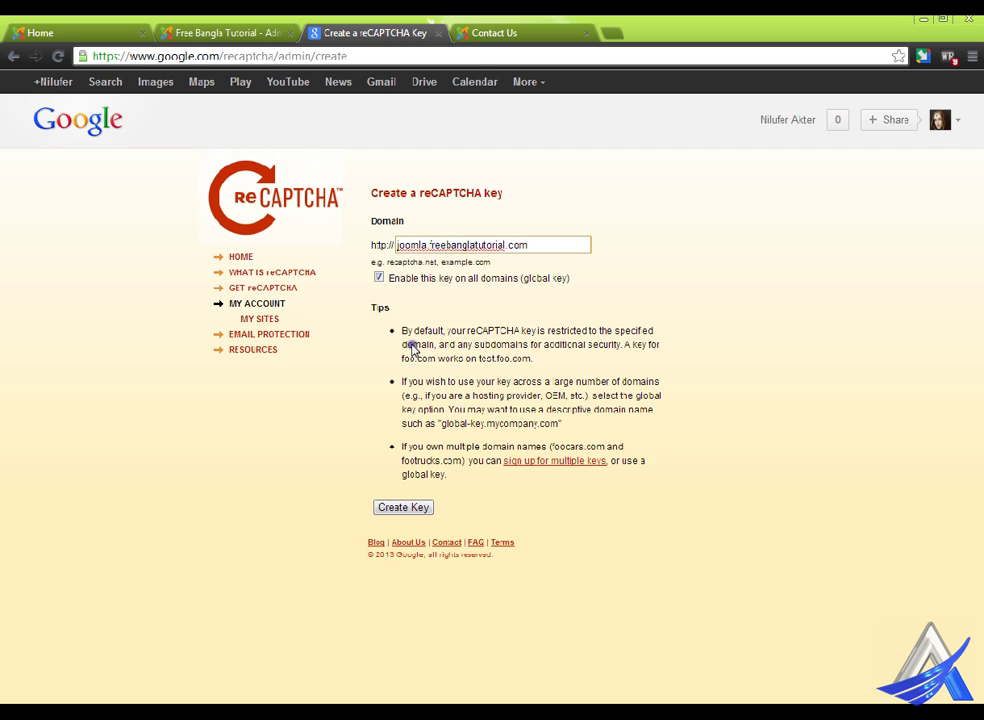
pyautogui.click(422, 518)
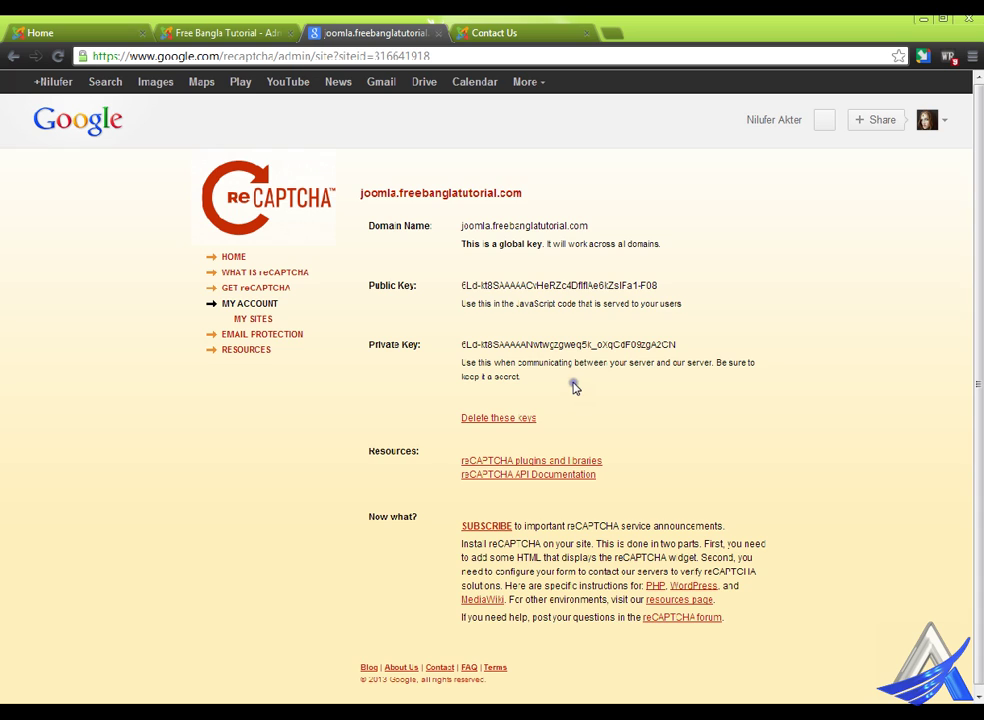
# - Copy the reCAPTCHA public key into the plug-in's Public Key field on Basic Options
pyautogui.moveTo(516, 285); pyautogui.dragTo(685, 283)
pyautogui.rightClick(669, 284)
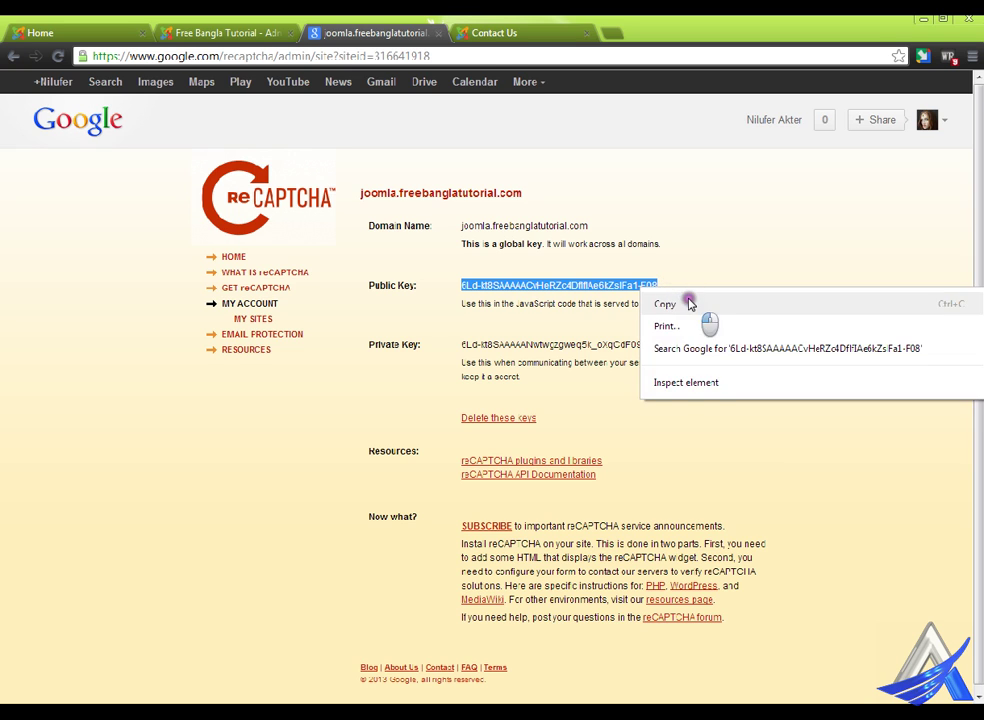
pyautogui.click(685, 302)
pyautogui.click(259, 22)
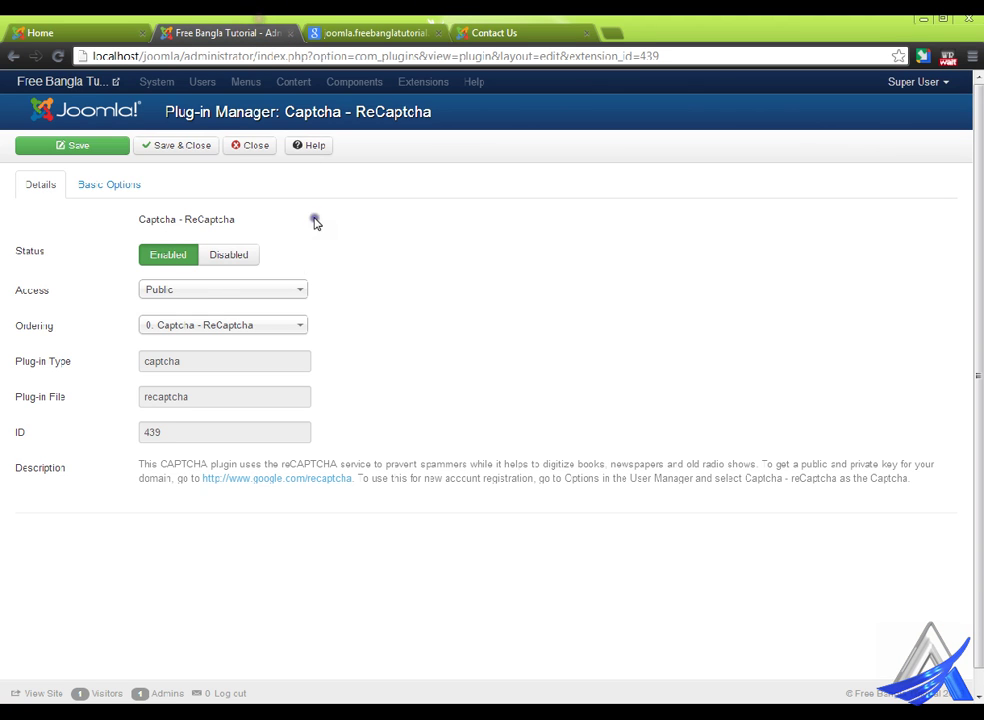
pyautogui.click(117, 186)
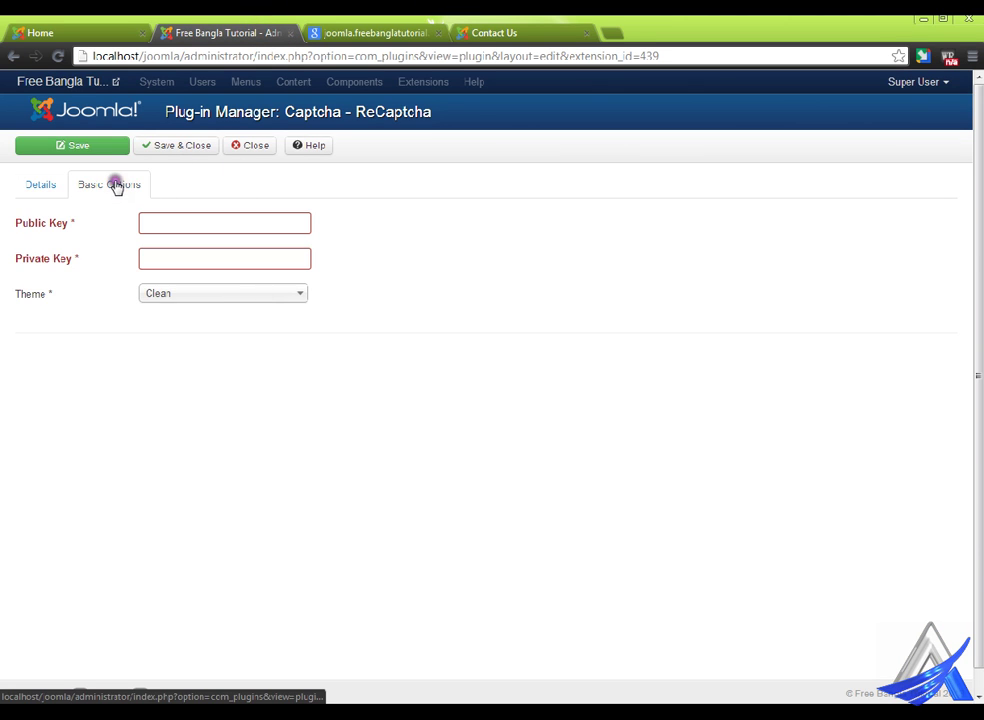
pyautogui.rightClick(165, 223)
pyautogui.click(238, 340)
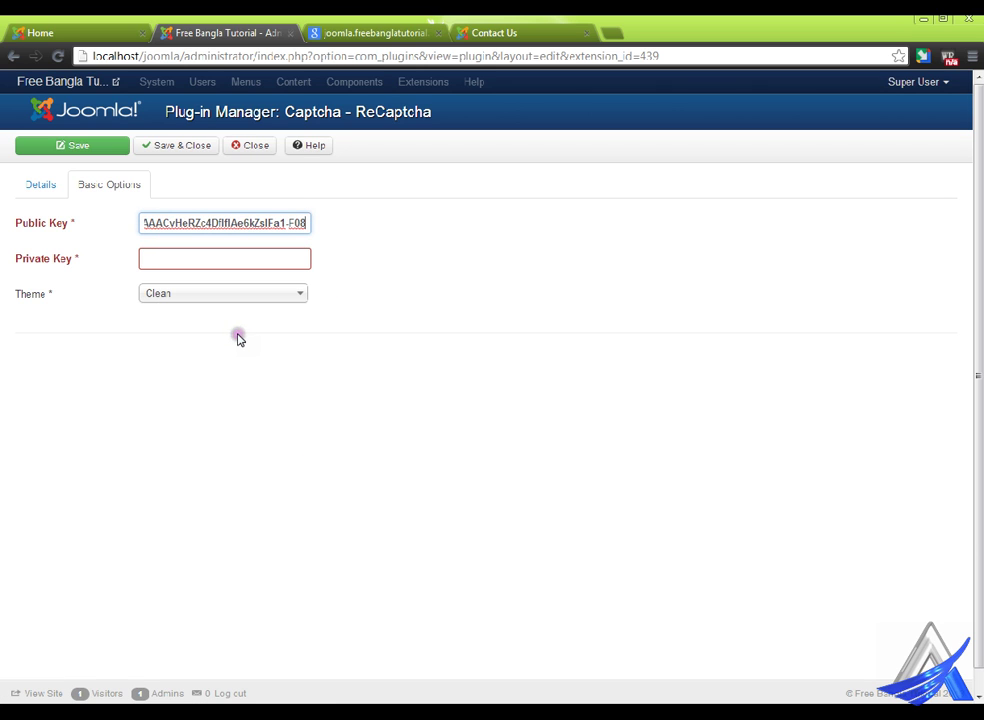
# - Copy the reCAPTCHA private key into the Private Key field and check the theme list
pyautogui.click(372, 24)
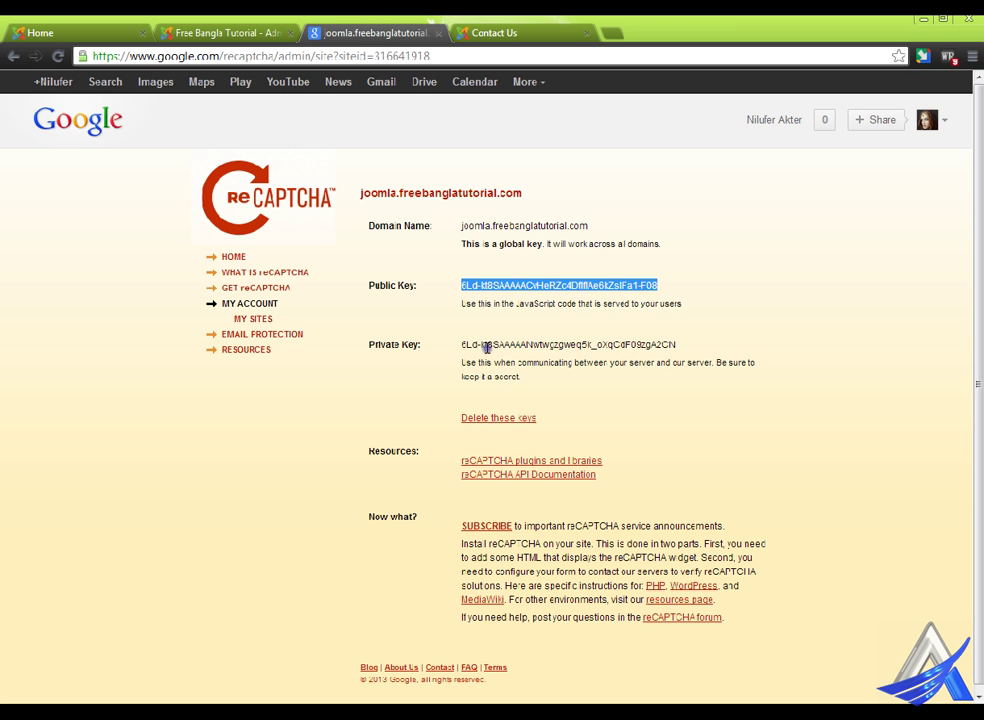
pyautogui.moveTo(462, 345); pyautogui.dragTo(694, 345)
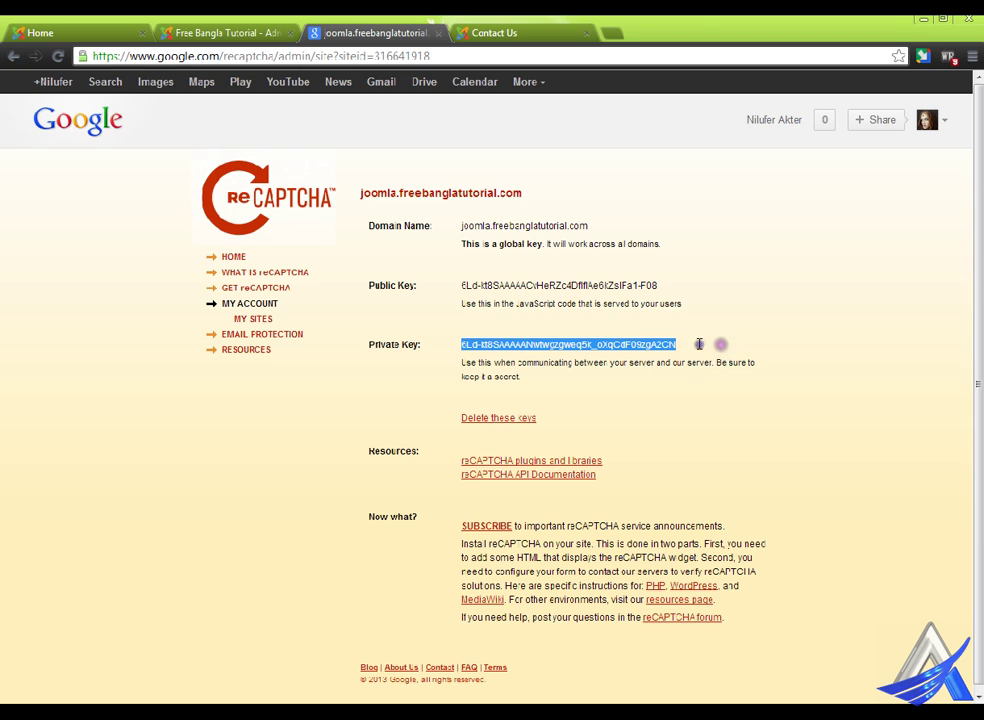
pyautogui.rightClick(680, 344)
pyautogui.click(645, 362)
pyautogui.click(272, 24)
pyautogui.rightClick(190, 259)
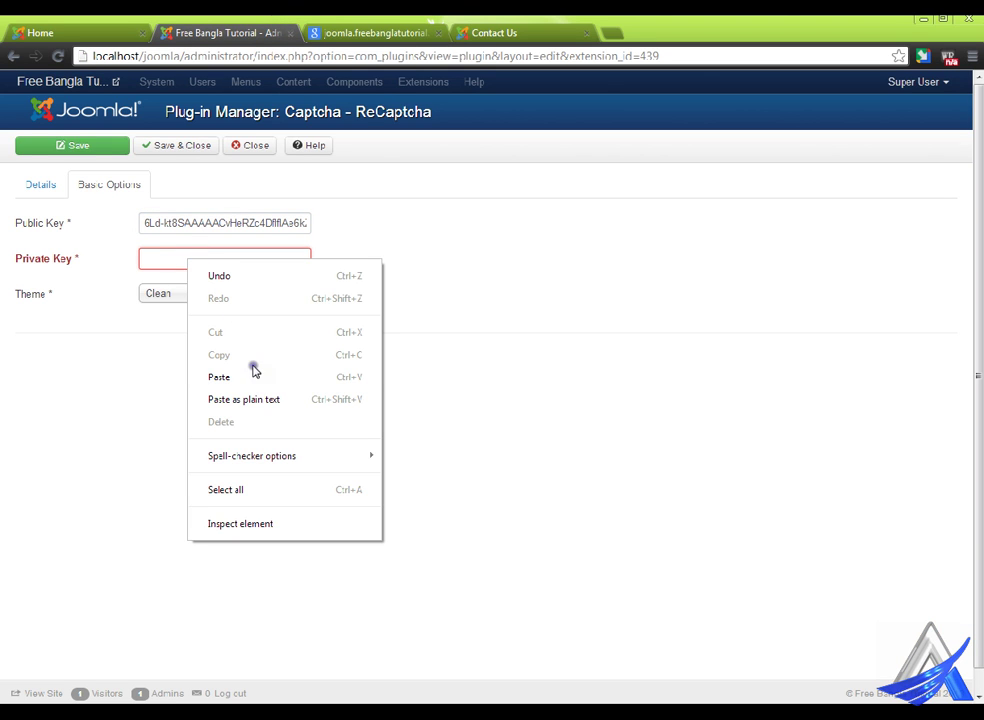
pyautogui.click(219, 377)
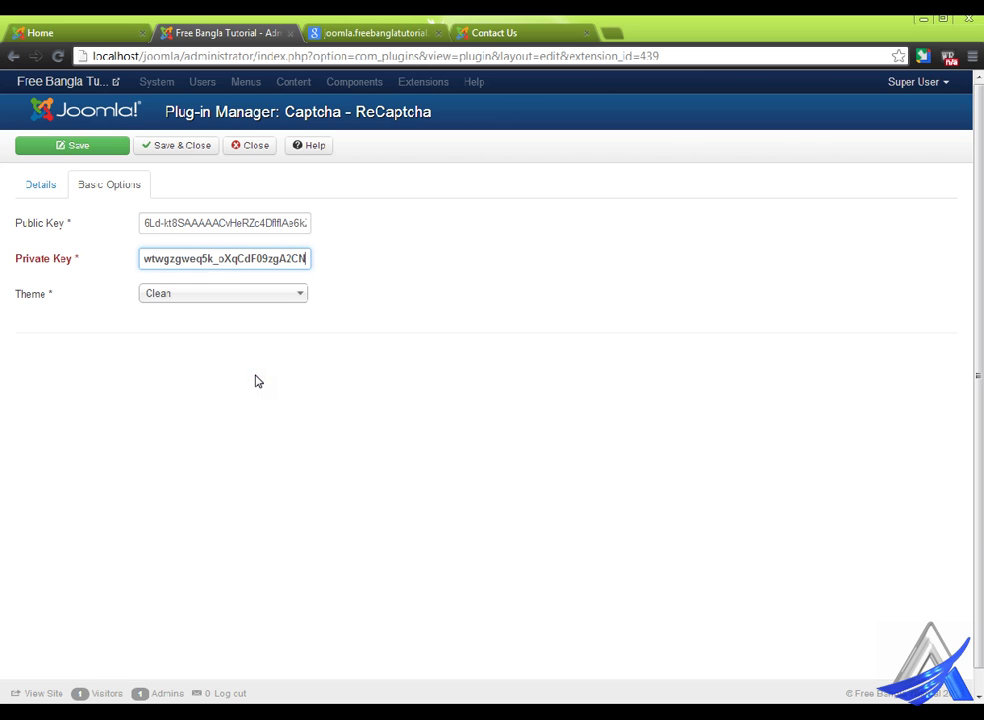
pyautogui.click(248, 293)
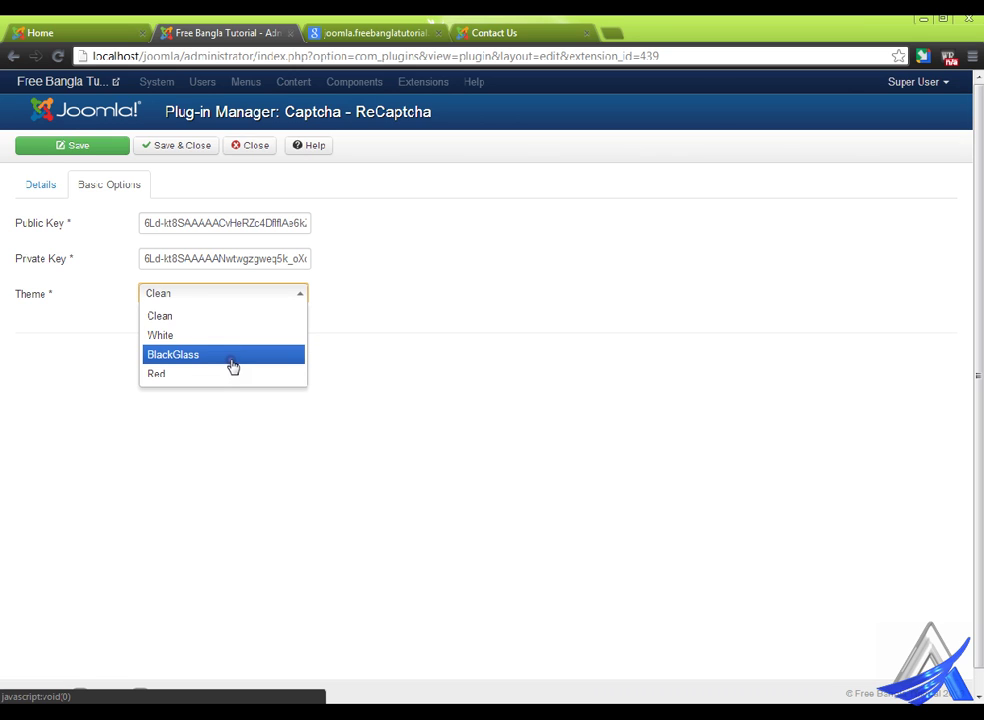
# - Save and close the ReCaptcha plug-in with the Clean theme, and close the reCAPTCHA keys tab
pyautogui.click(229, 316)
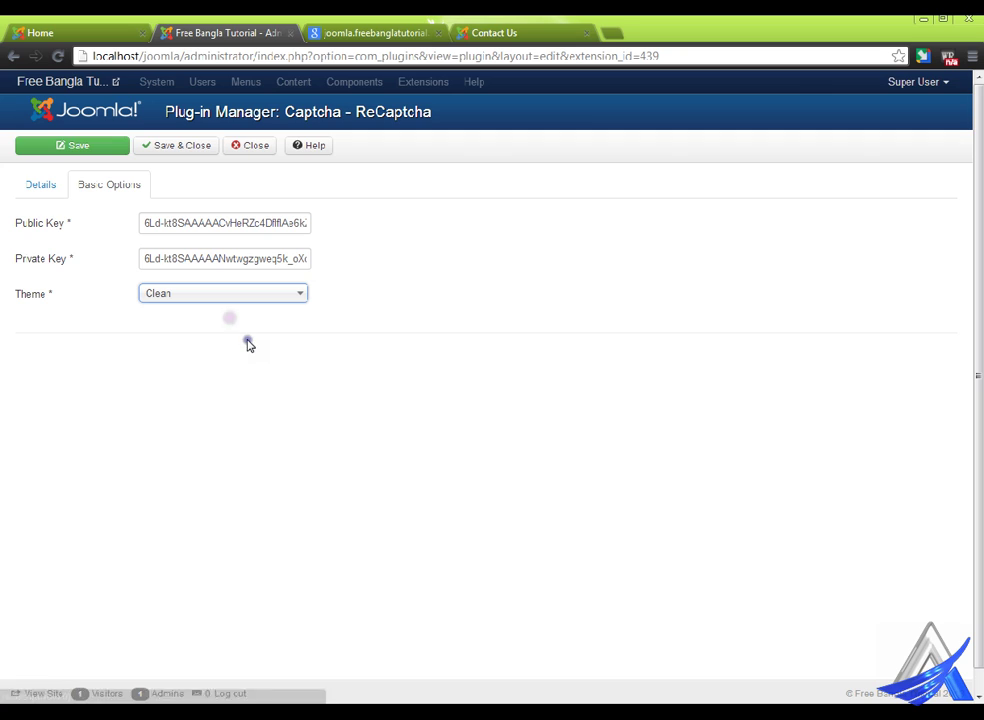
pyautogui.click(185, 145)
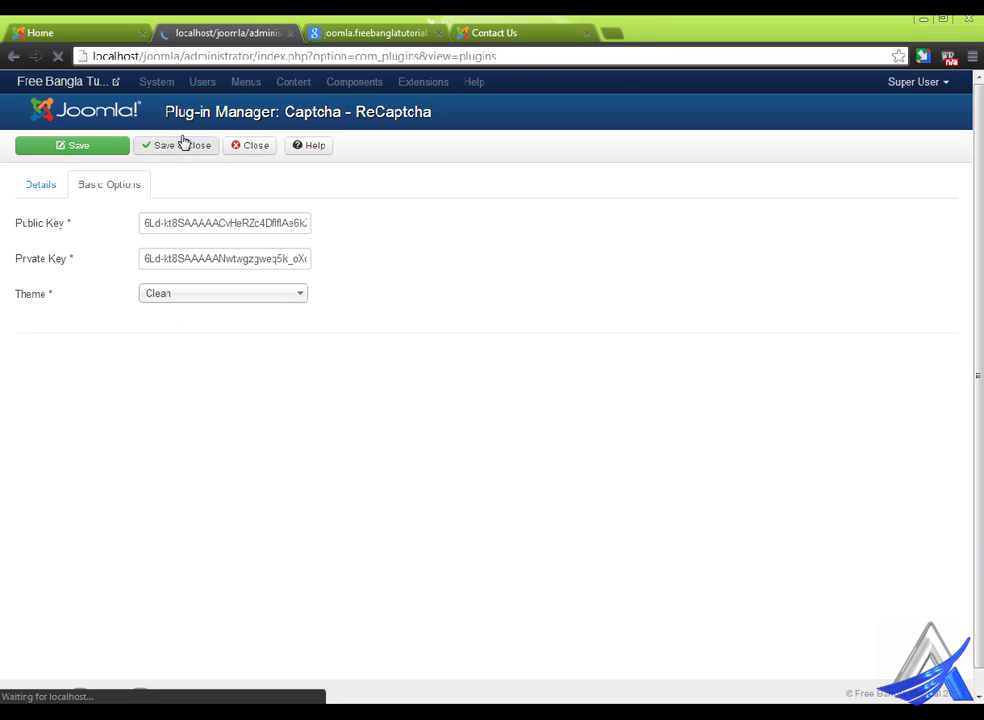
pyautogui.click(438, 30)
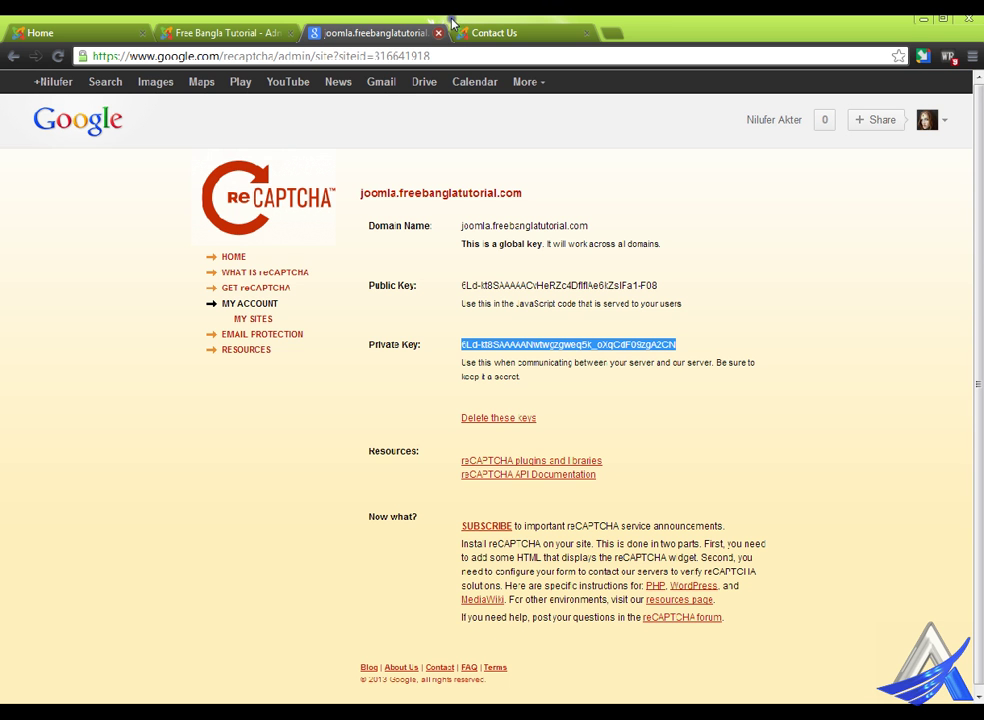
pyautogui.click(438, 32)
# - Reload the front-end Contact Us page, then go back to the admin plug-in list
pyautogui.click(387, 22)
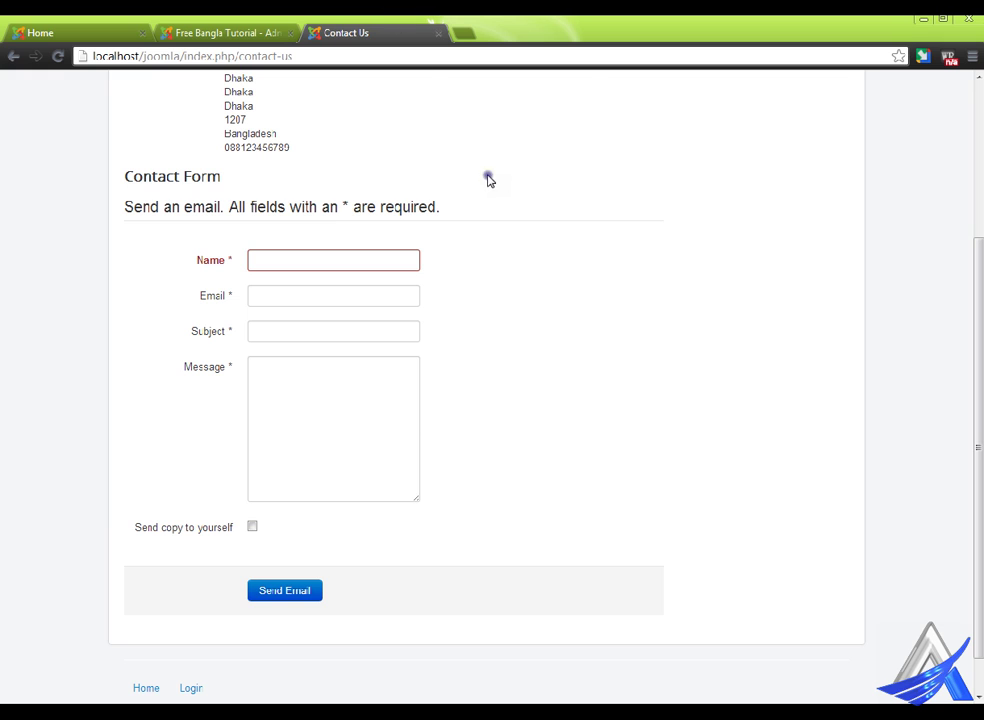
pyautogui.rightClick(480, 142)
pyautogui.click(536, 204)
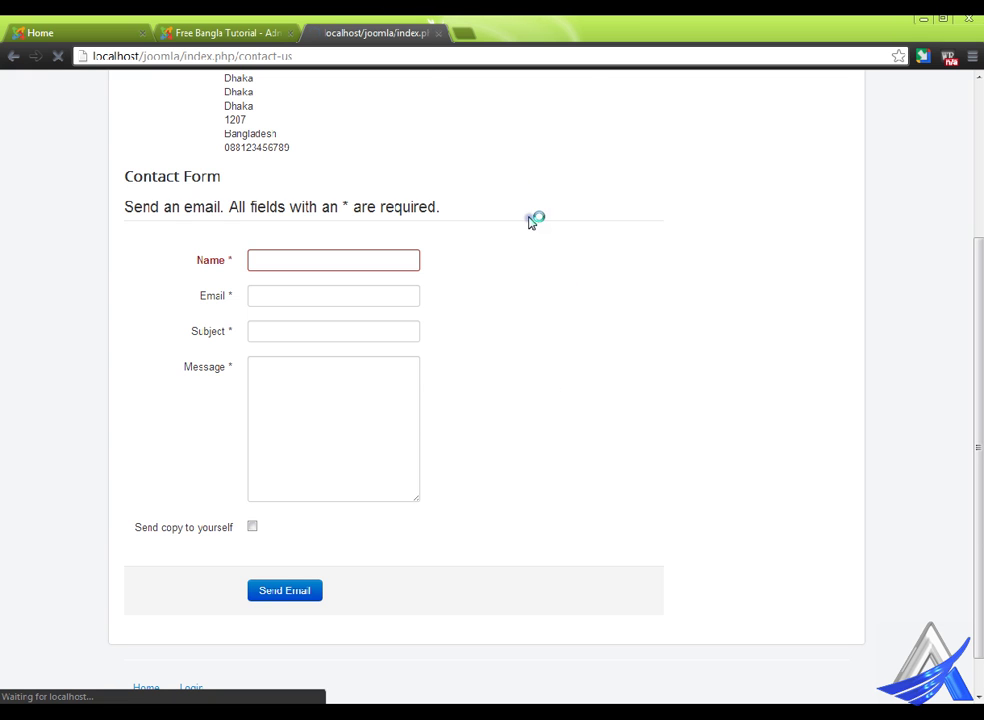
pyautogui.scroll(5, 518, 321)
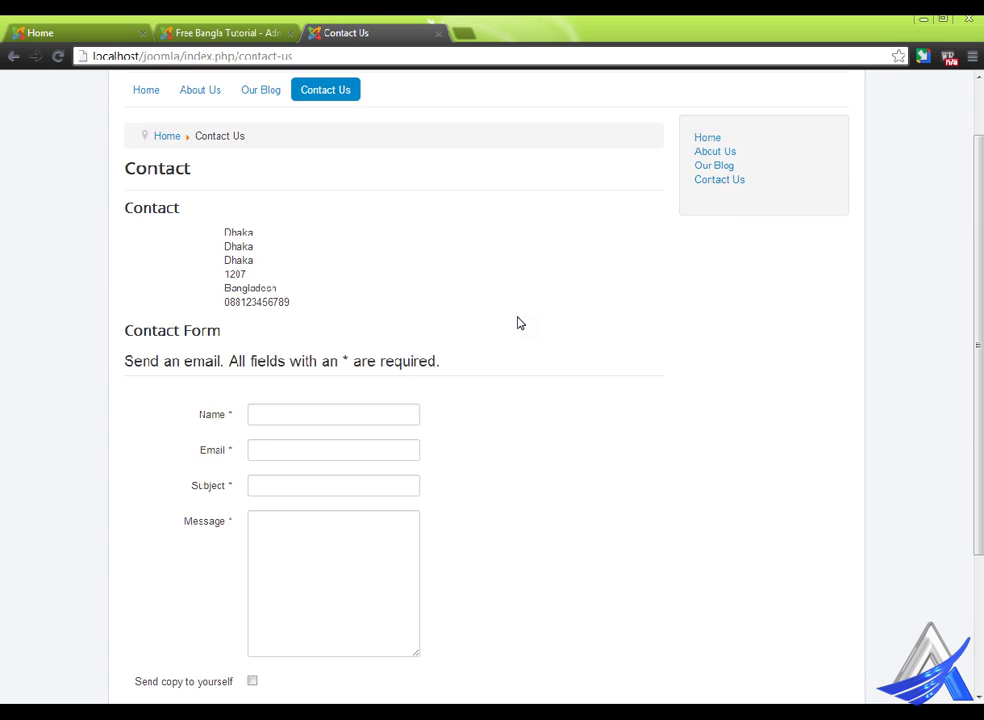
pyautogui.click(243, 22)
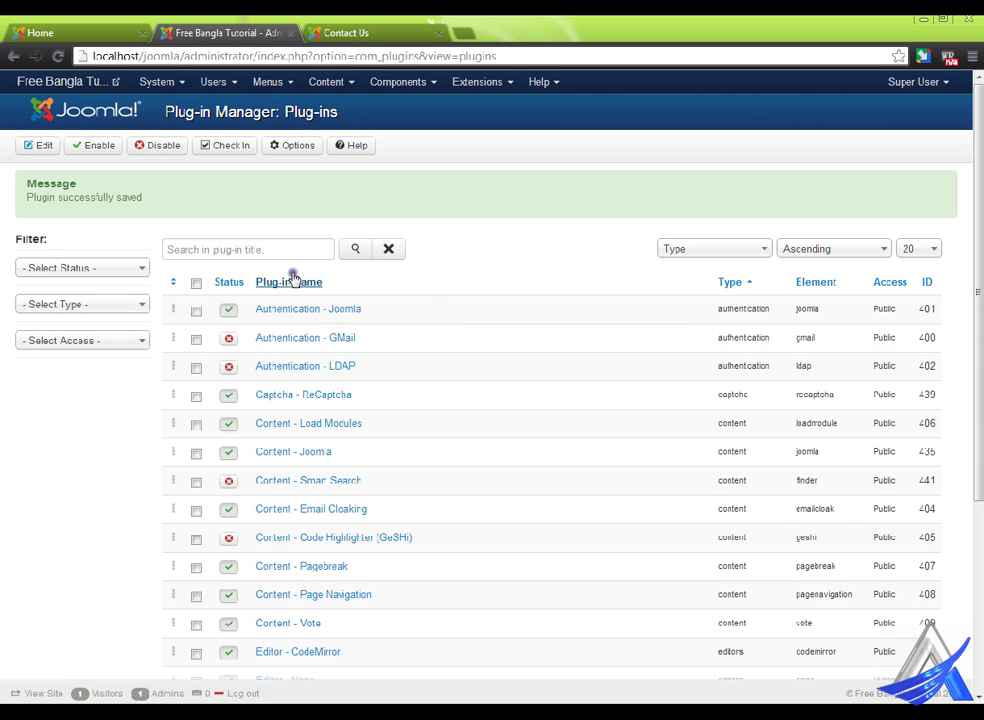
# - Set Default Captcha to Captcha - ReCaptcha in Global Configuration and save it
pyautogui.click(158, 84)
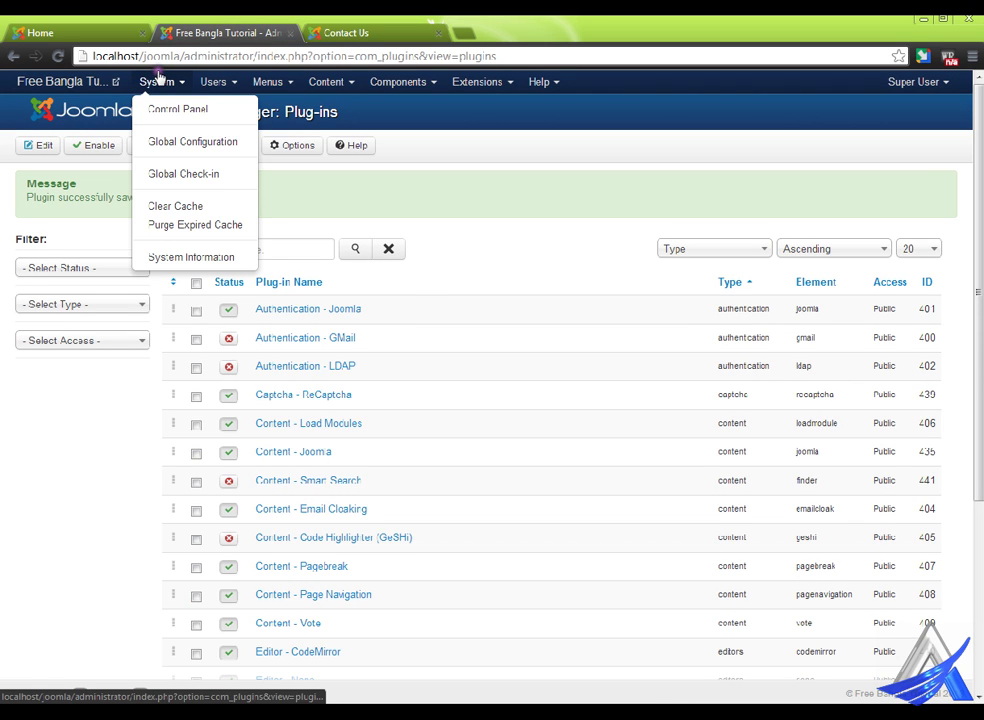
pyautogui.click(192, 142)
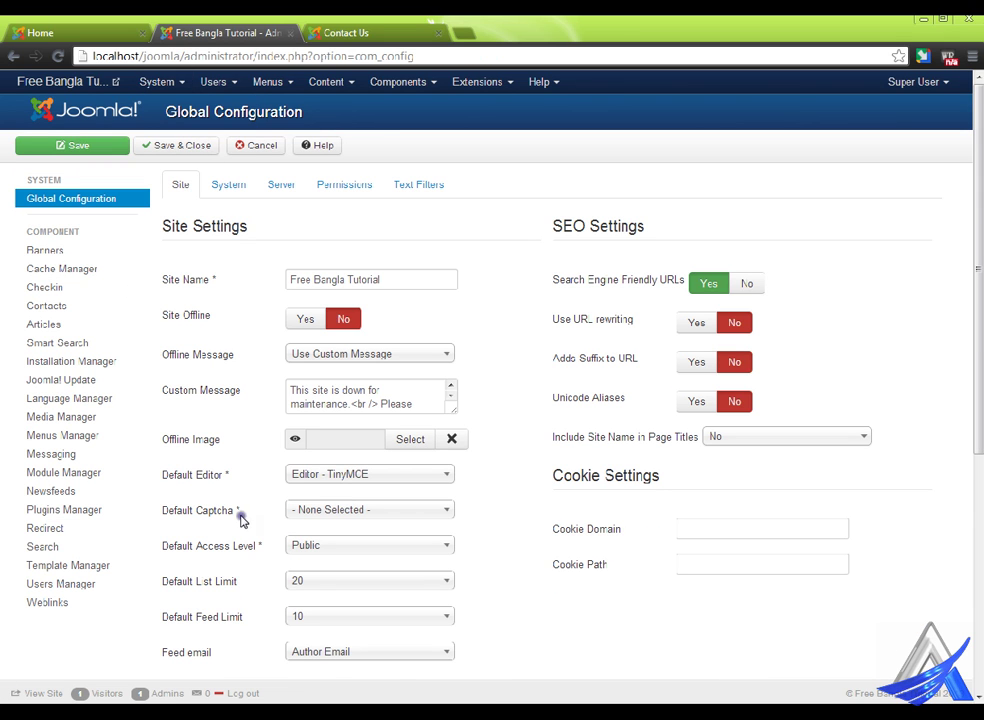
pyautogui.moveTo(199, 524)
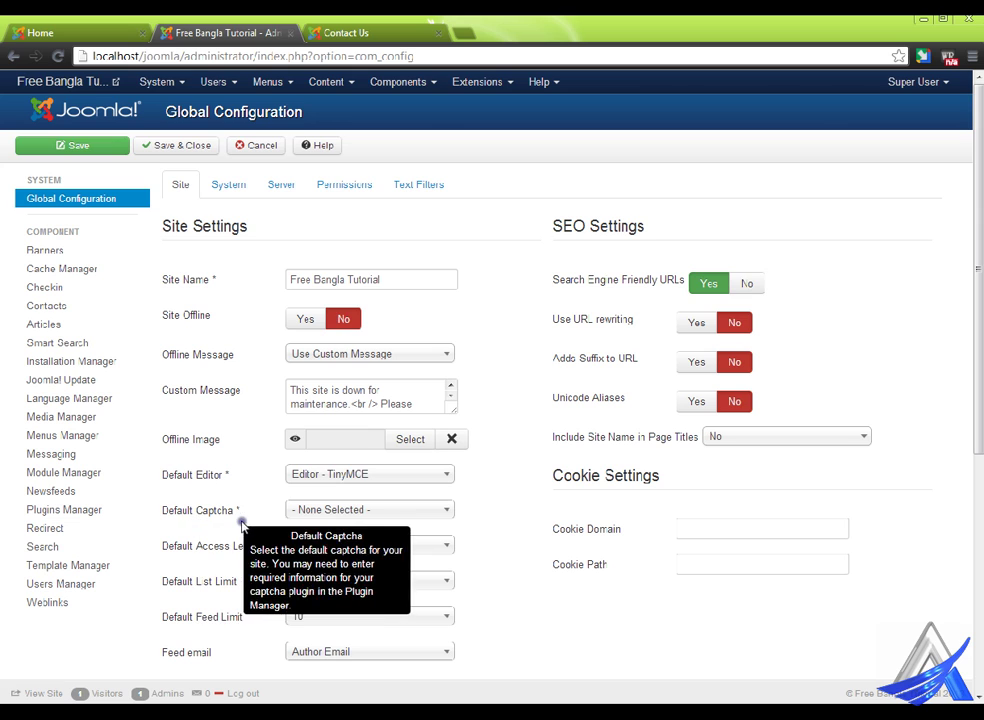
pyautogui.click(348, 520)
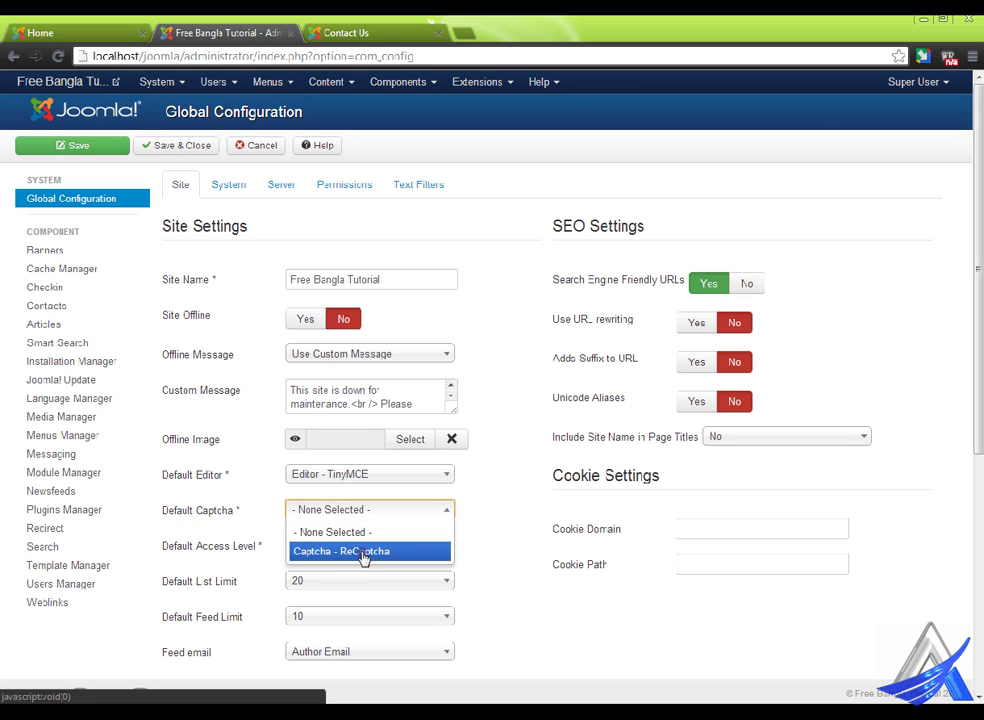
pyautogui.click(365, 555)
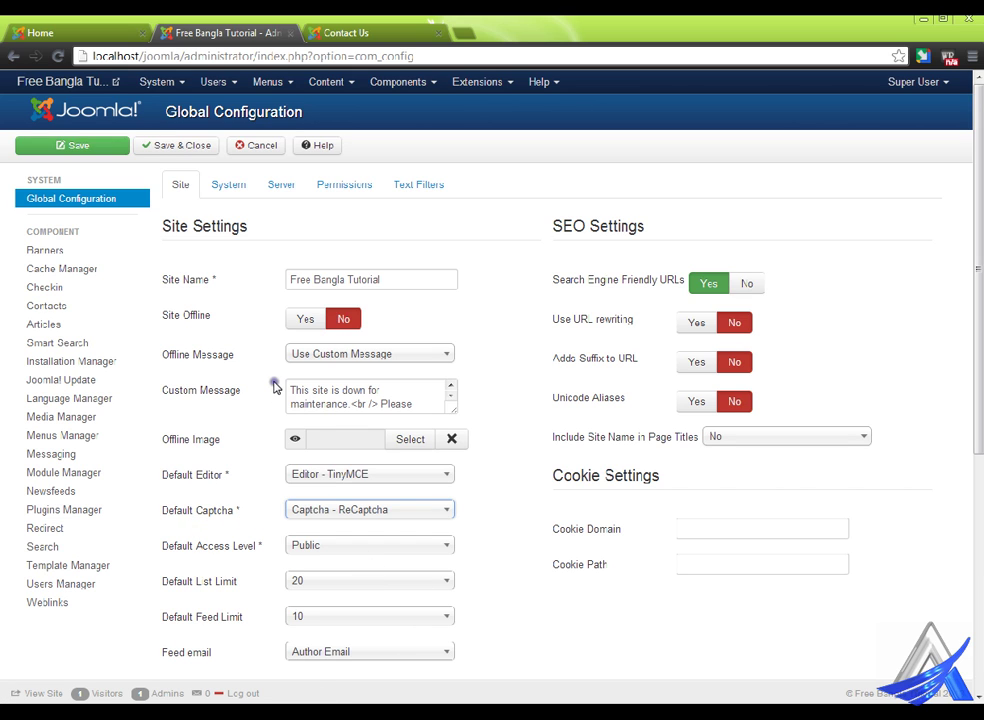
pyautogui.click(190, 146)
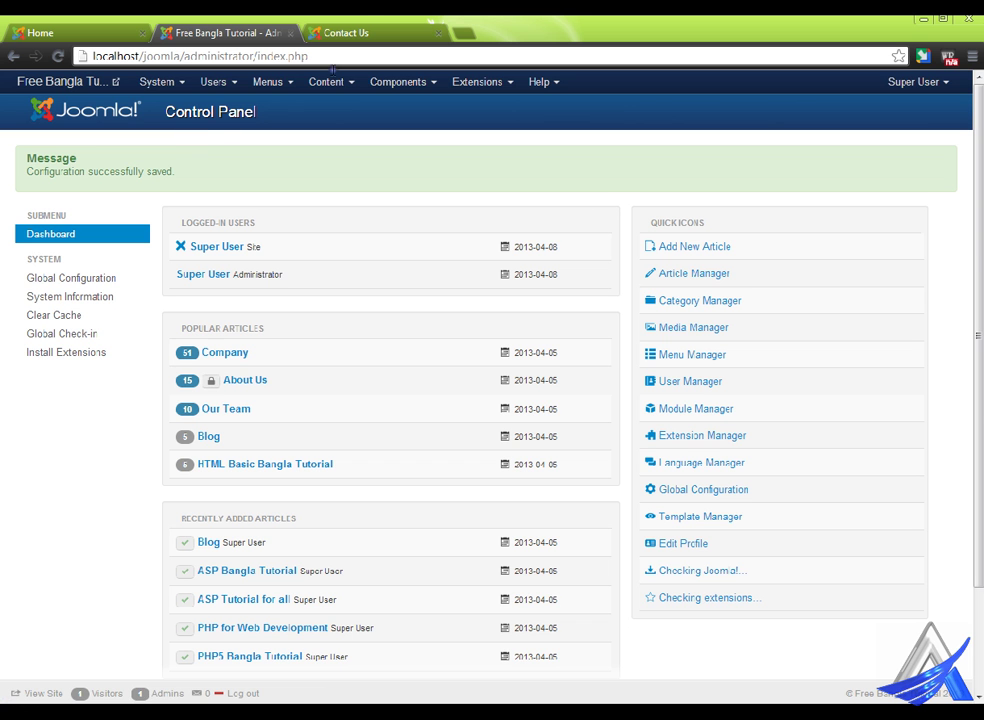
# - Reload the front-end Contact Us page to pick up the captcha
pyautogui.click(365, 31)
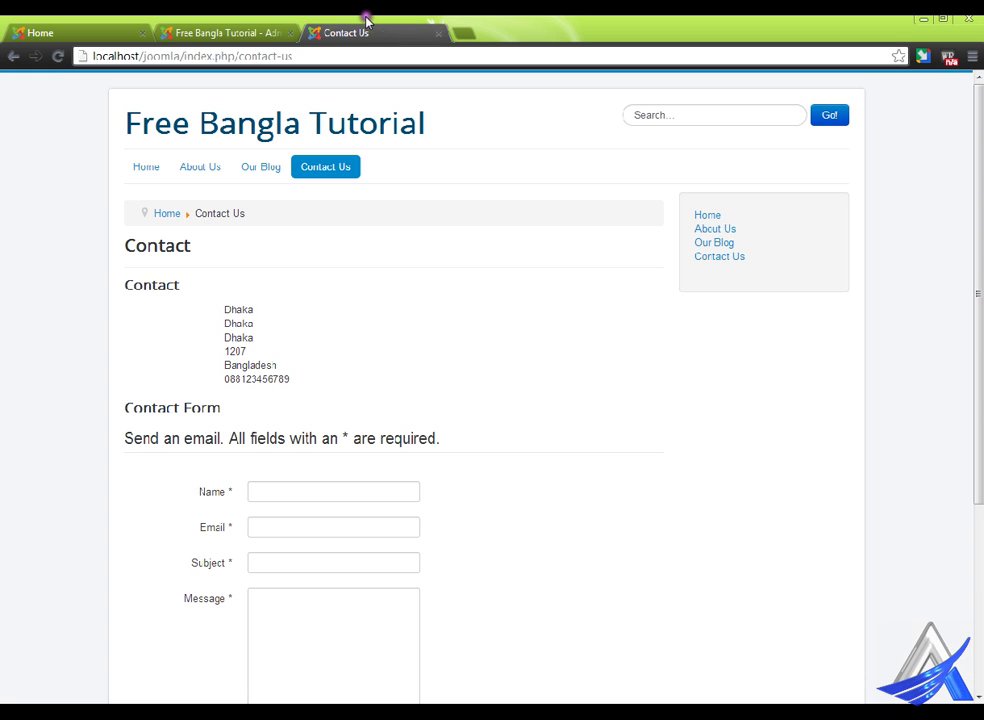
pyautogui.rightClick(522, 200)
pyautogui.click(560, 262)
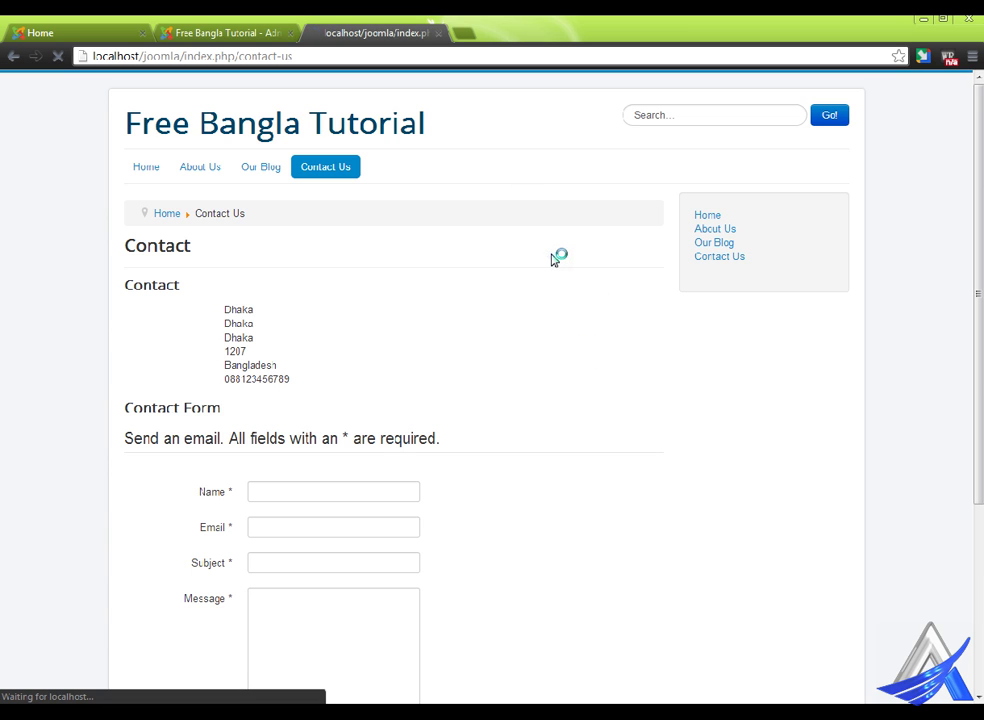
# - Scroll down the Contact Us form to the new reCAPTCHA field above Send Email
pyautogui.scroll(-3, 551, 345)
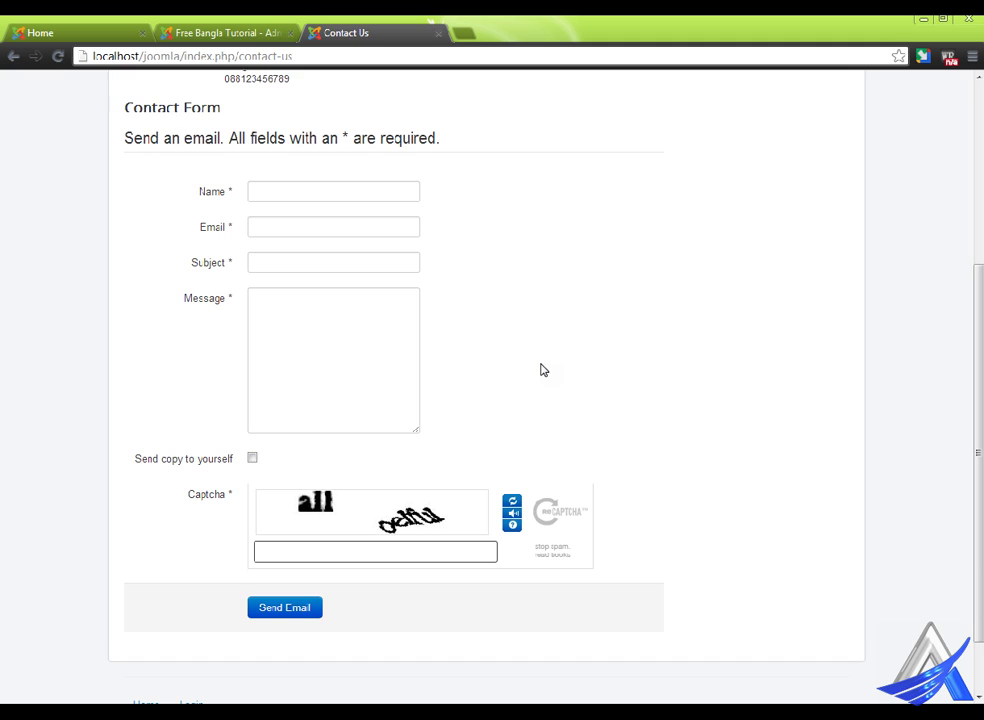
pyautogui.scroll(-1, 540, 370)
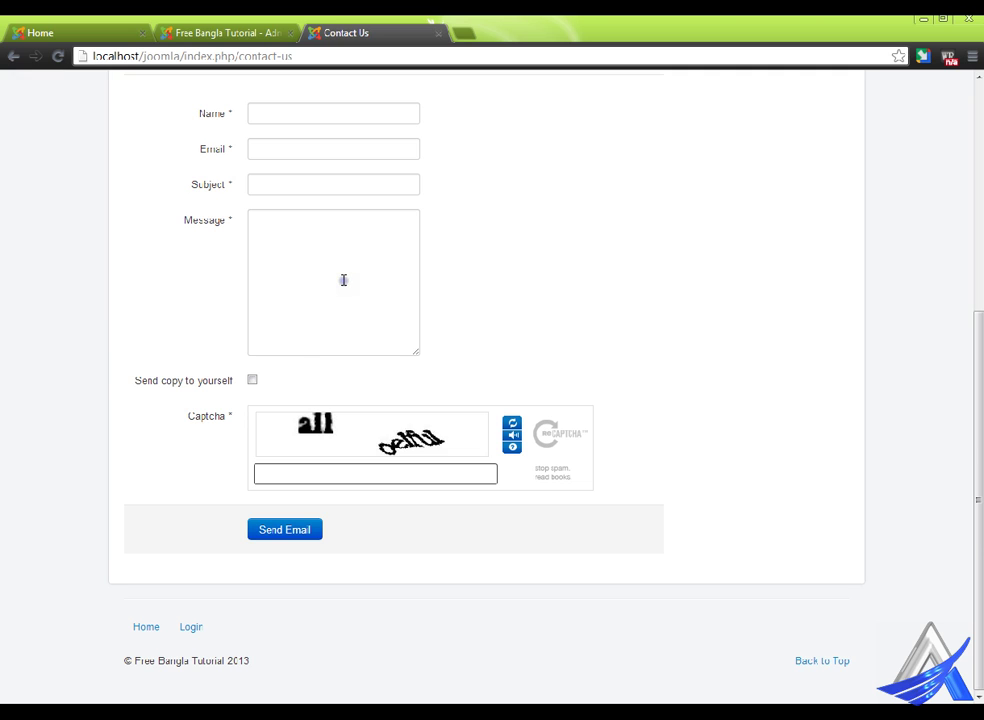
# - Log out of the front end, view the registration form's reCAPTCHA, and return to the admin panel
pyautogui.click(193, 630)
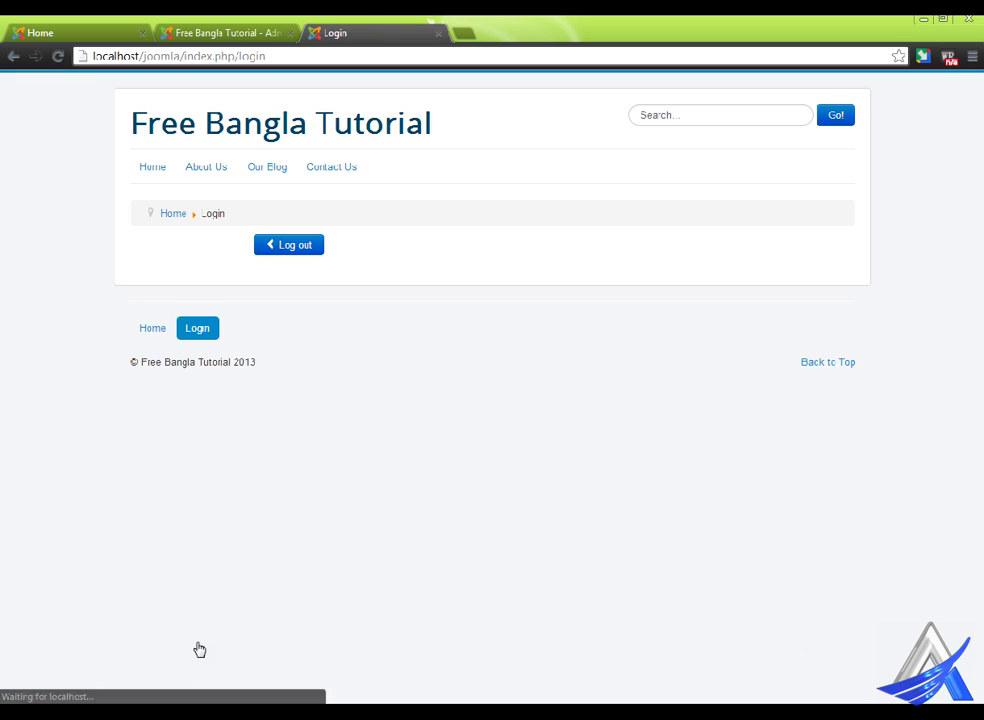
pyautogui.click(314, 246)
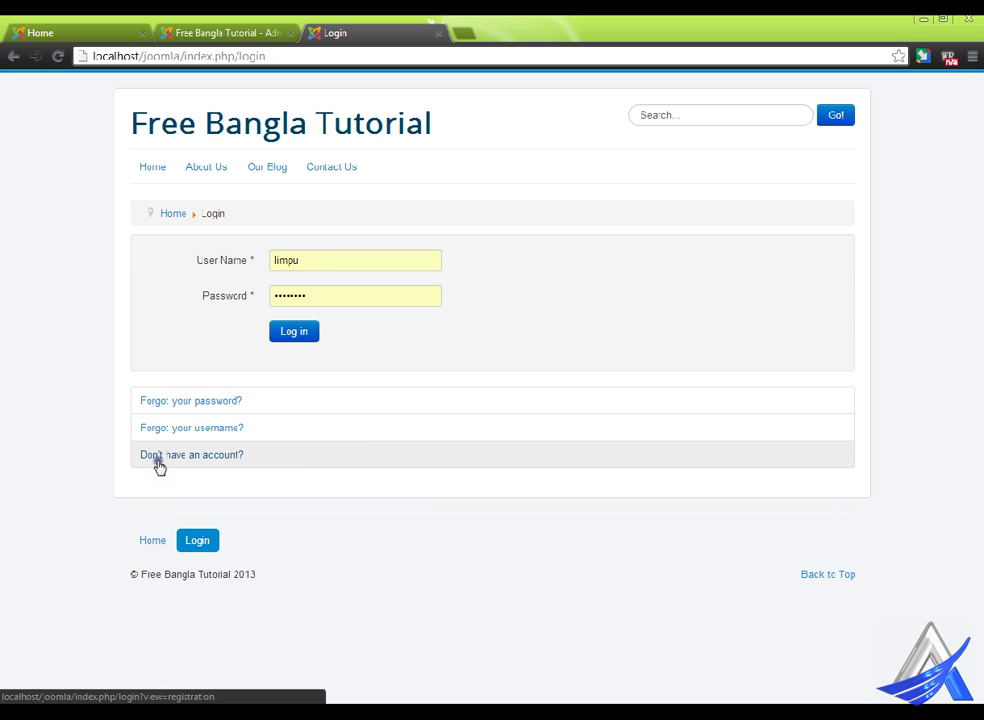
pyautogui.click(211, 466)
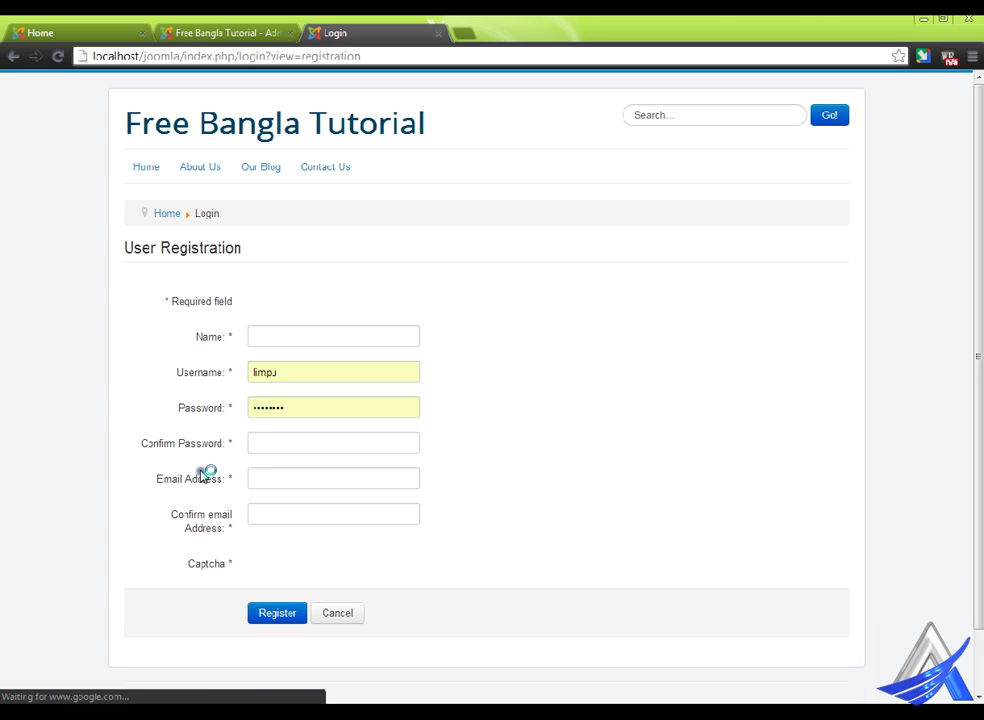
pyautogui.scroll(-2, 205, 475)
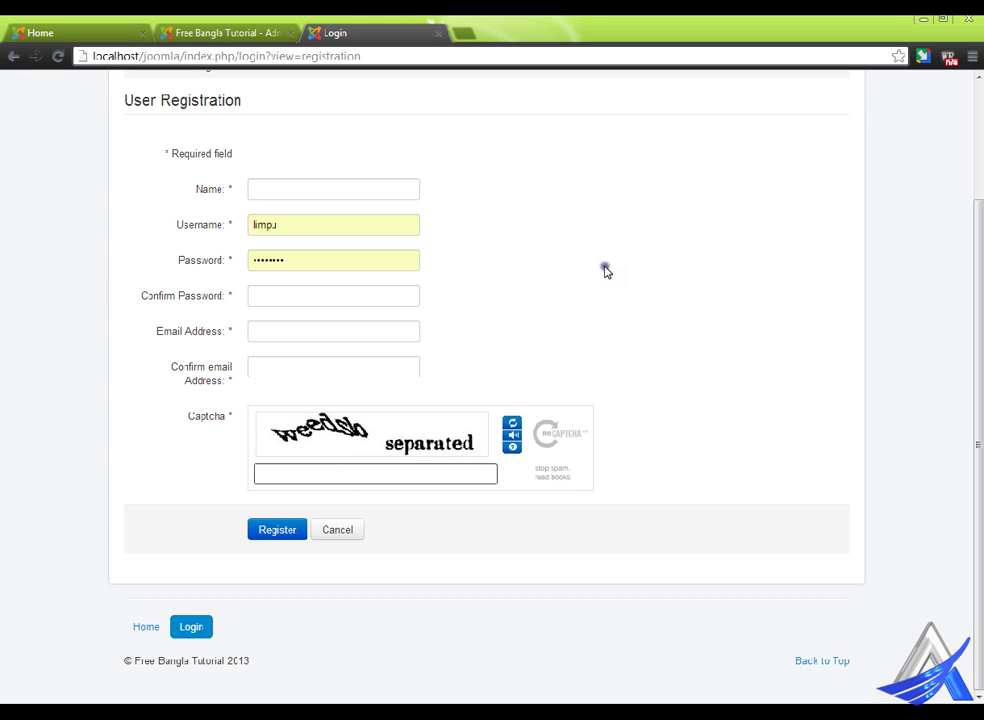
pyautogui.click(273, 28)
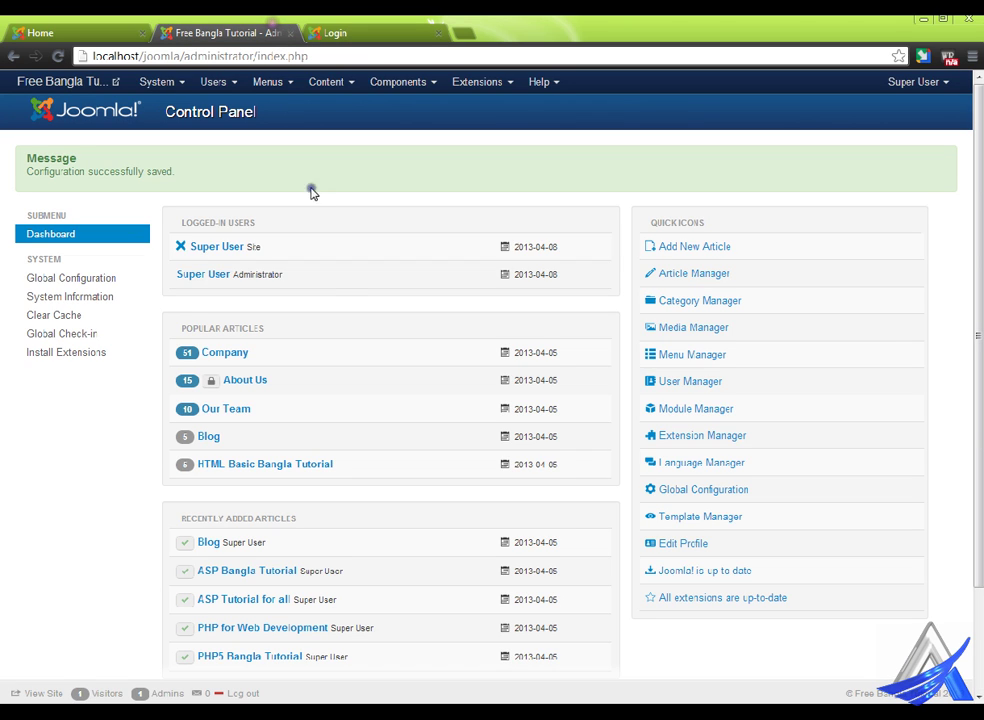
# - View the contact categories (Uncategorised, Web Master), then open the Contacts list
pyautogui.click(343, 80)
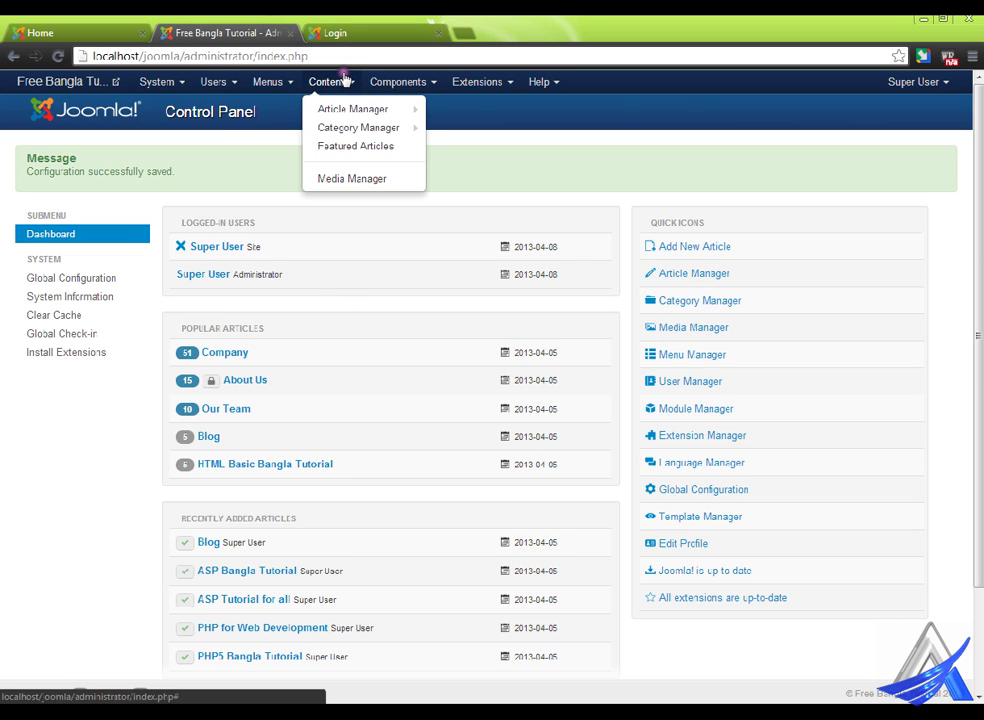
pyautogui.click(400, 84)
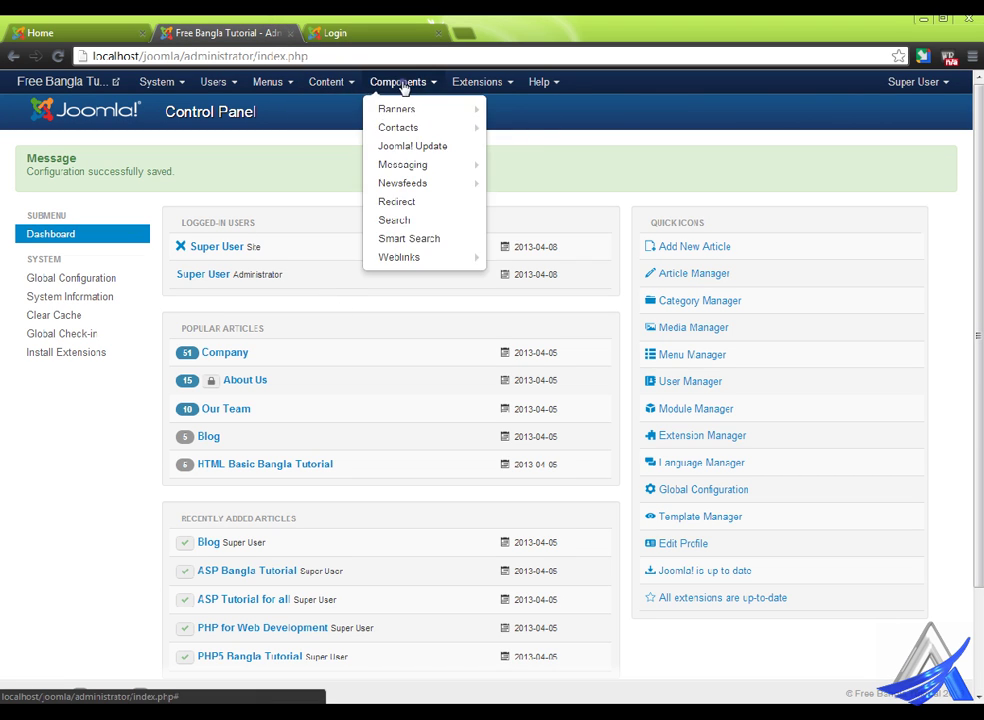
pyautogui.moveTo(417, 125)
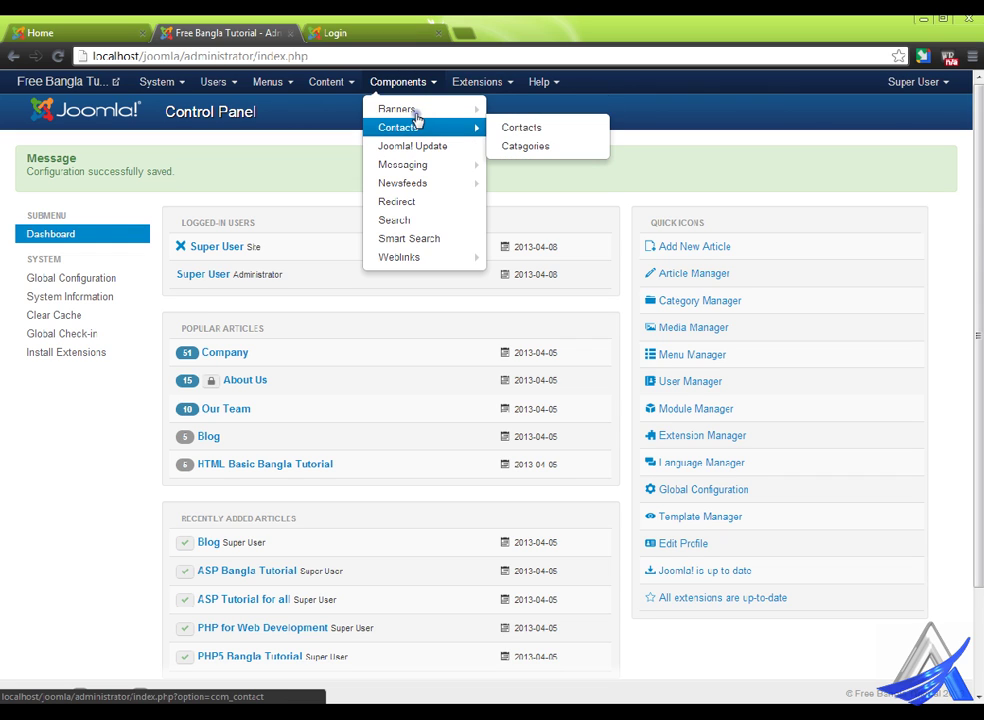
pyautogui.click(549, 139)
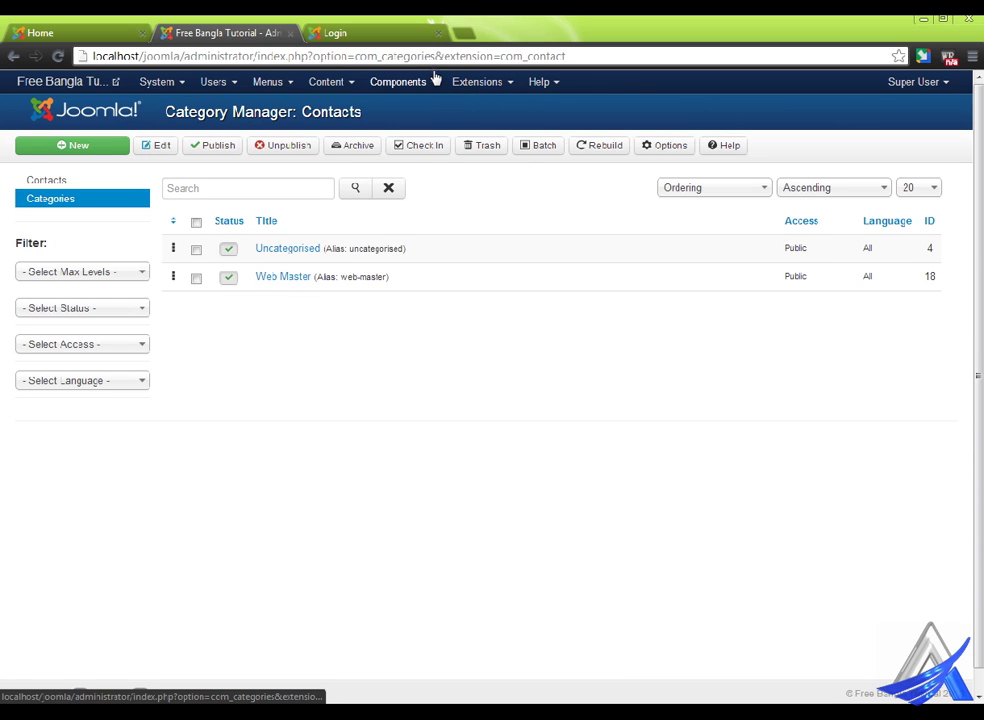
pyautogui.click(433, 79)
pyautogui.moveTo(438, 127)
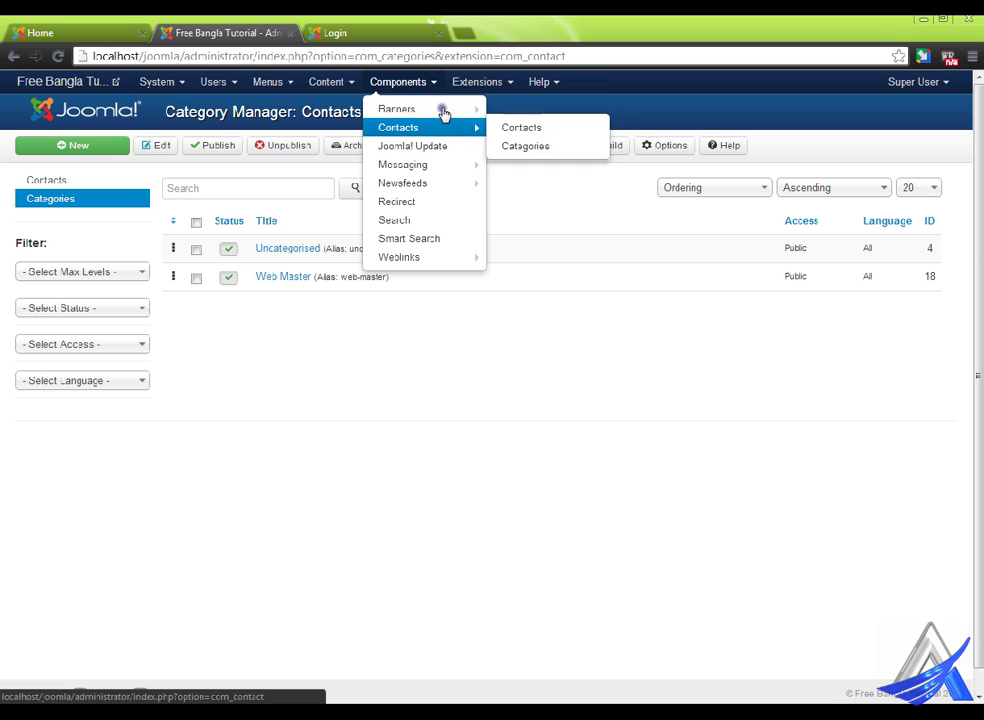
pyautogui.click(523, 127)
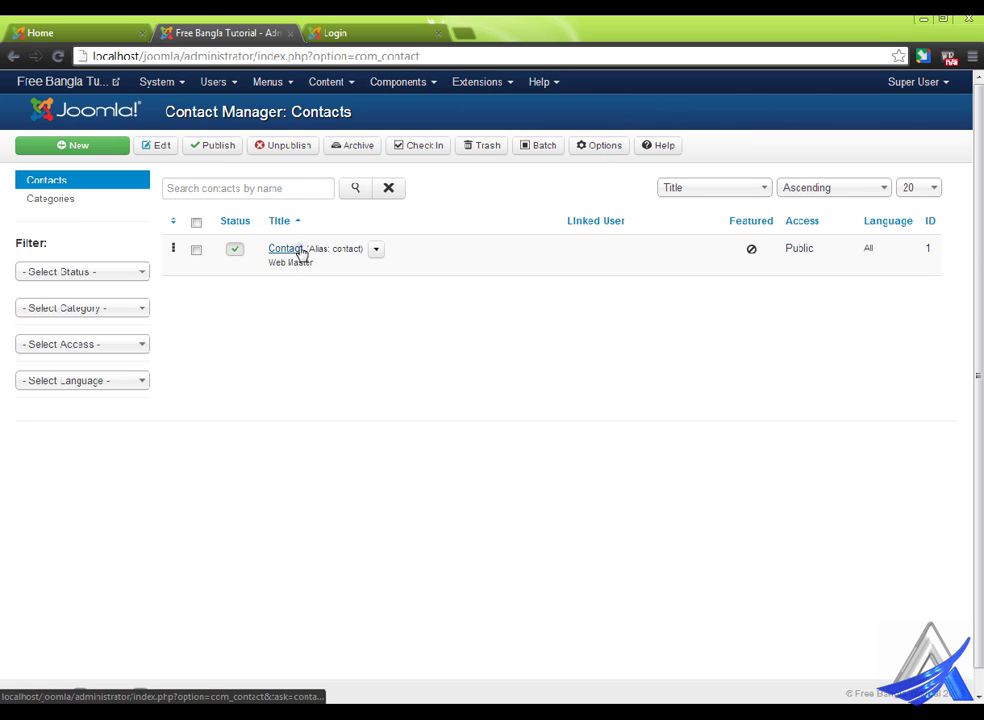
# - Start a new contact with a name in the Web Master category and save it
pyautogui.click(101, 145)
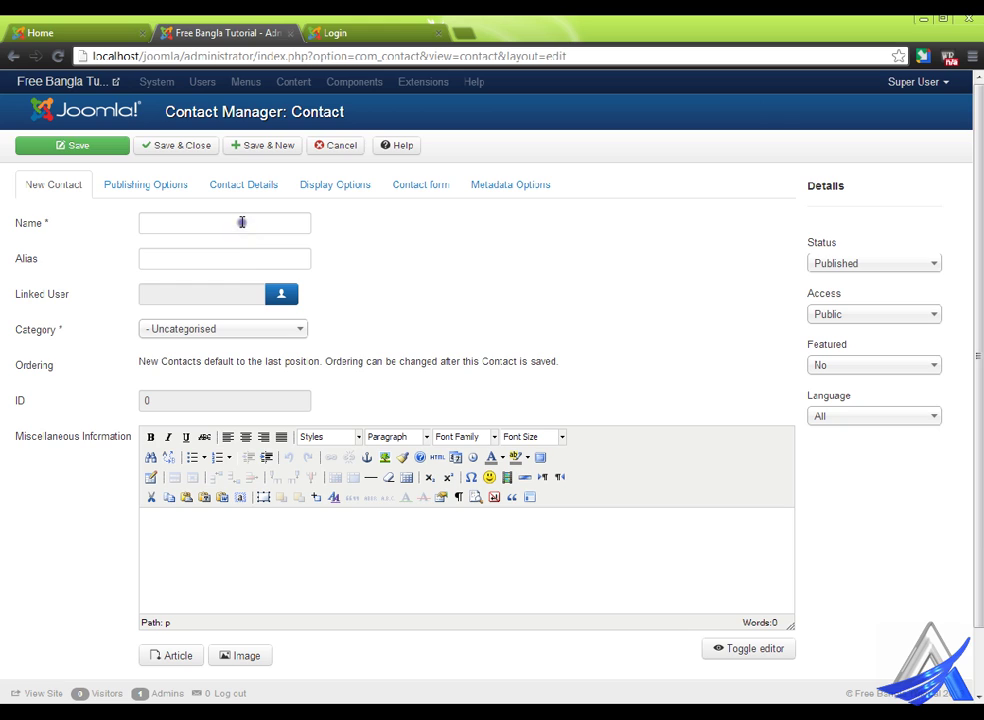
pyautogui.click(242, 221)
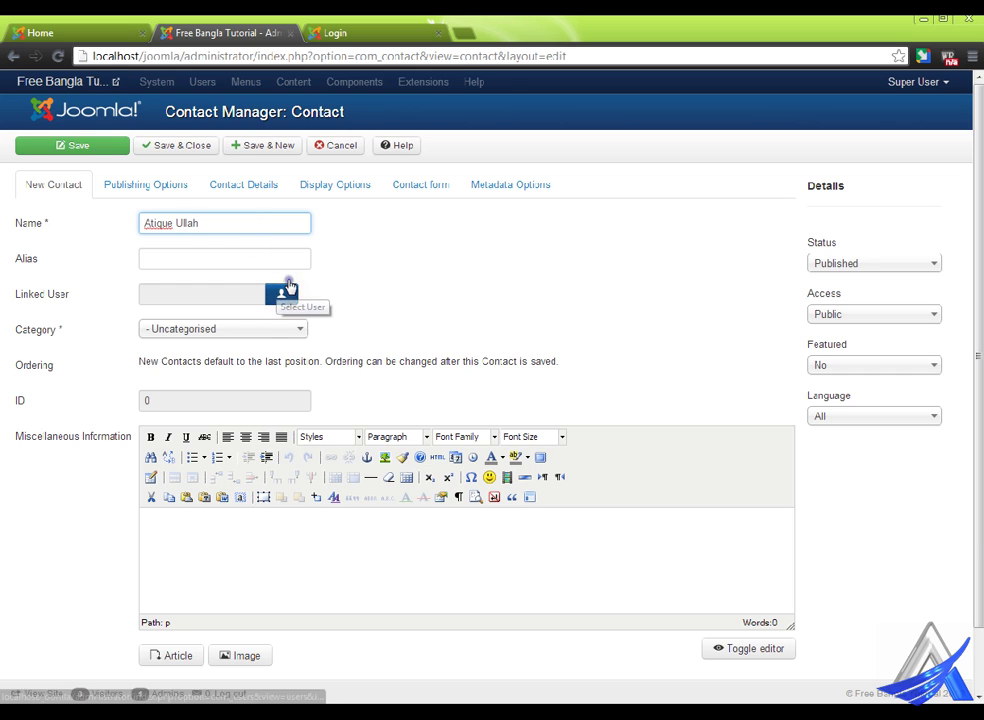
pyautogui.click(274, 334)
pyautogui.click(258, 371)
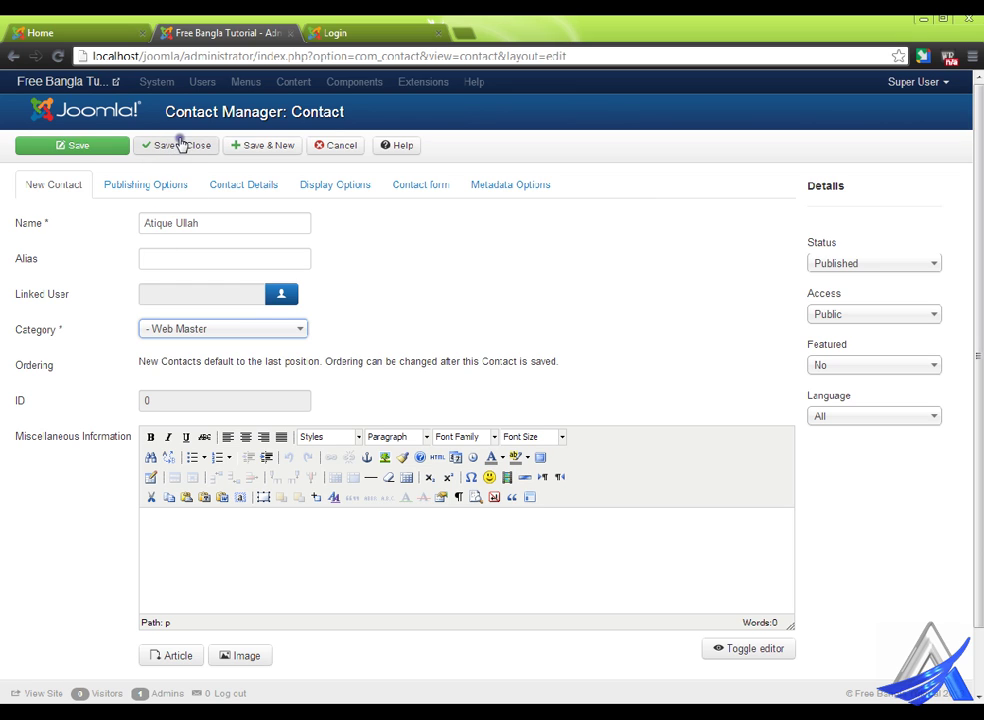
pyautogui.click(268, 145)
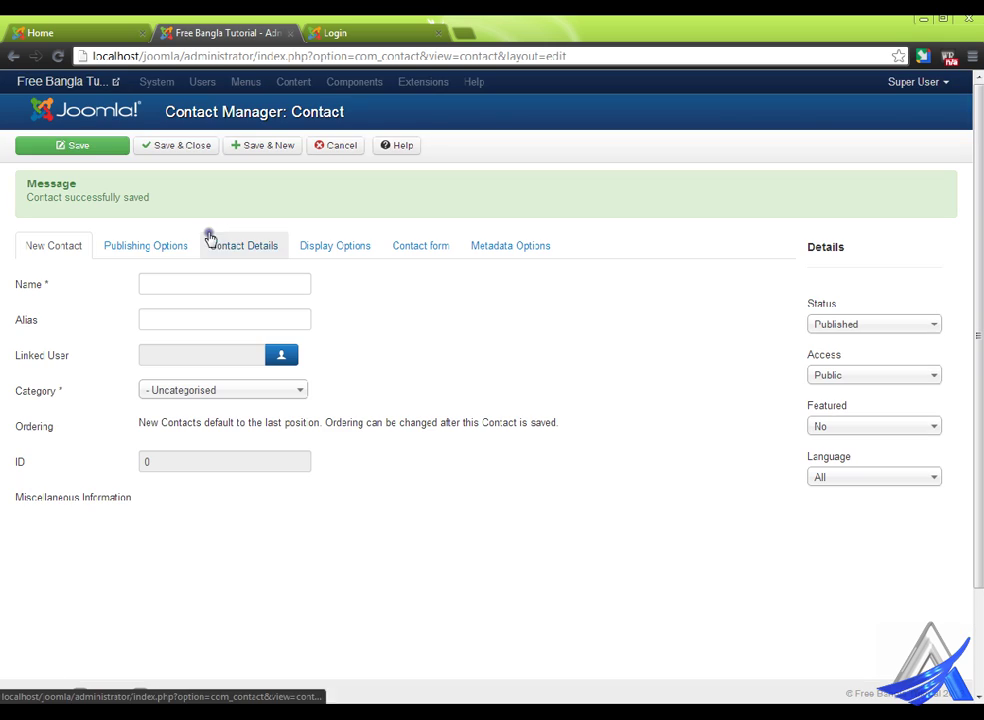
# - Re-enter the contact's name, file it under Web Master, and save and close
pyautogui.click(163, 282)
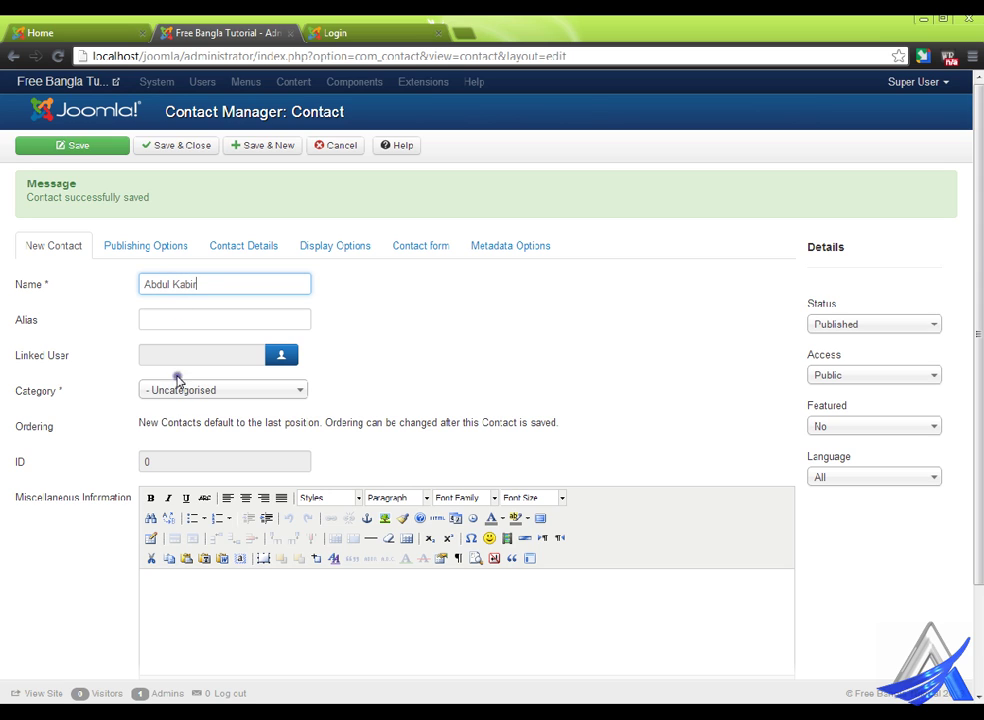
pyautogui.click(192, 391)
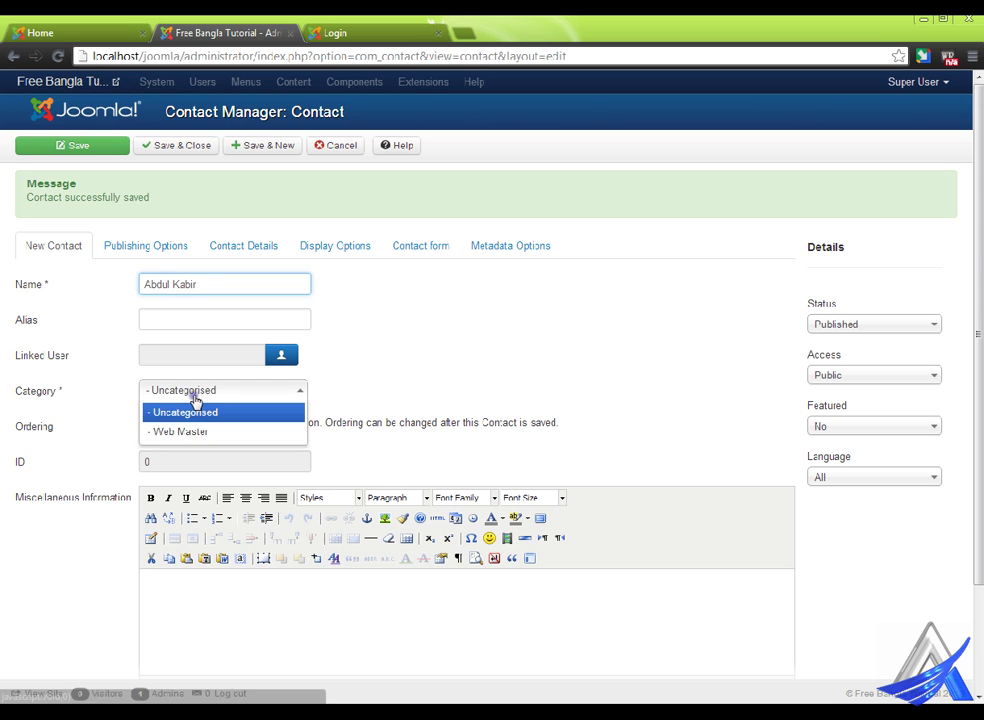
pyautogui.click(217, 436)
pyautogui.click(185, 146)
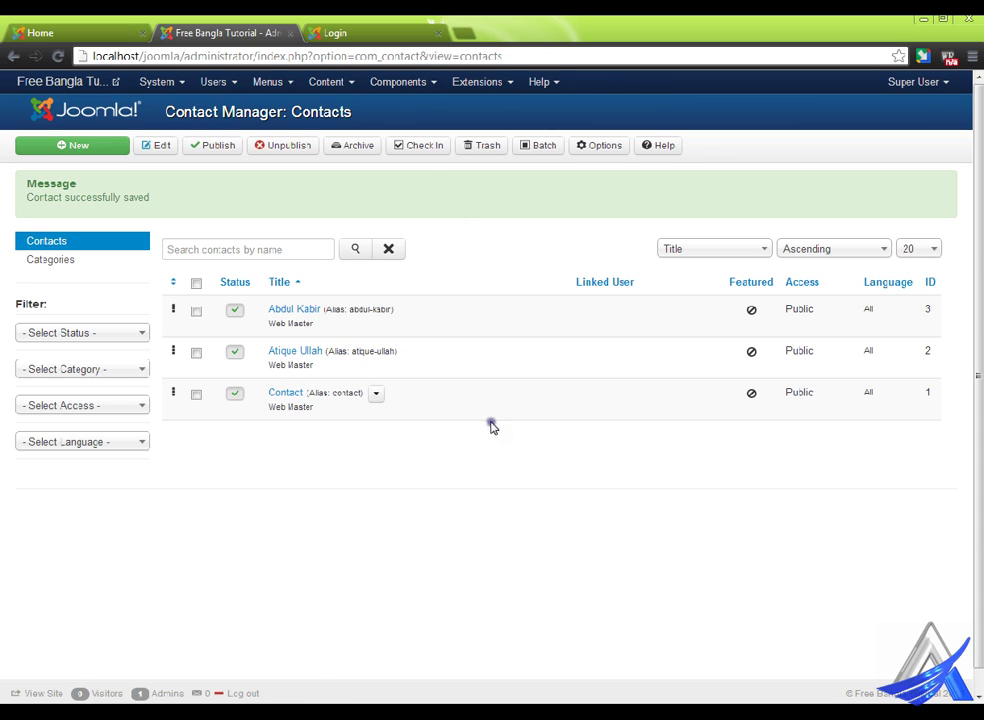
pyautogui.click(313, 351)
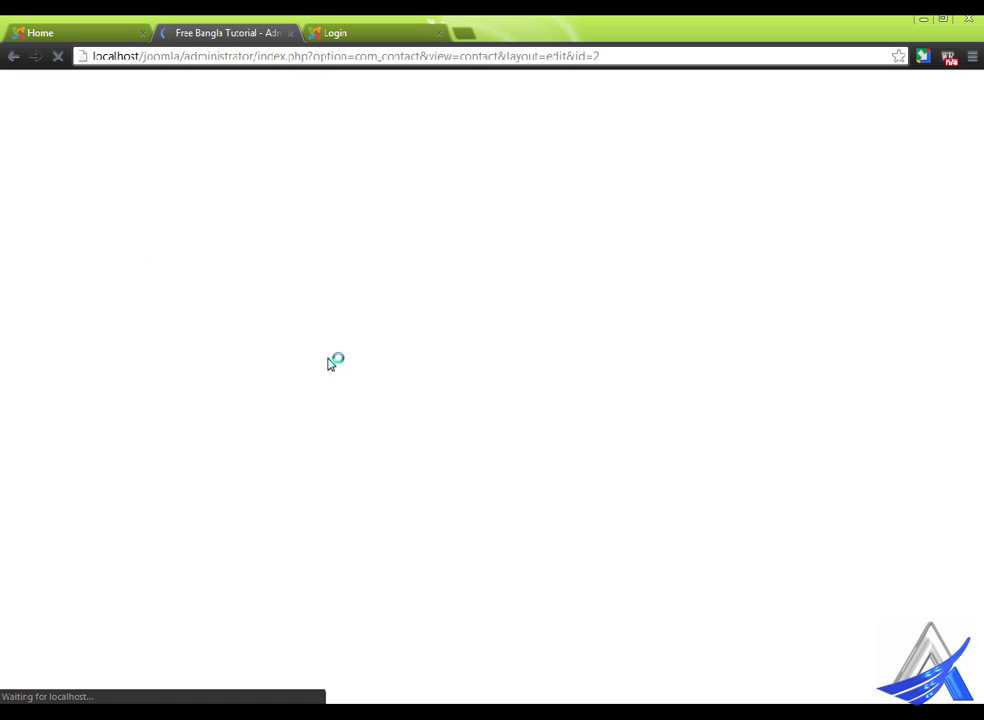
# - On contact ID 2's Contact Details, set Position to Founder and enter the e-mail address
pyautogui.click(265, 180)
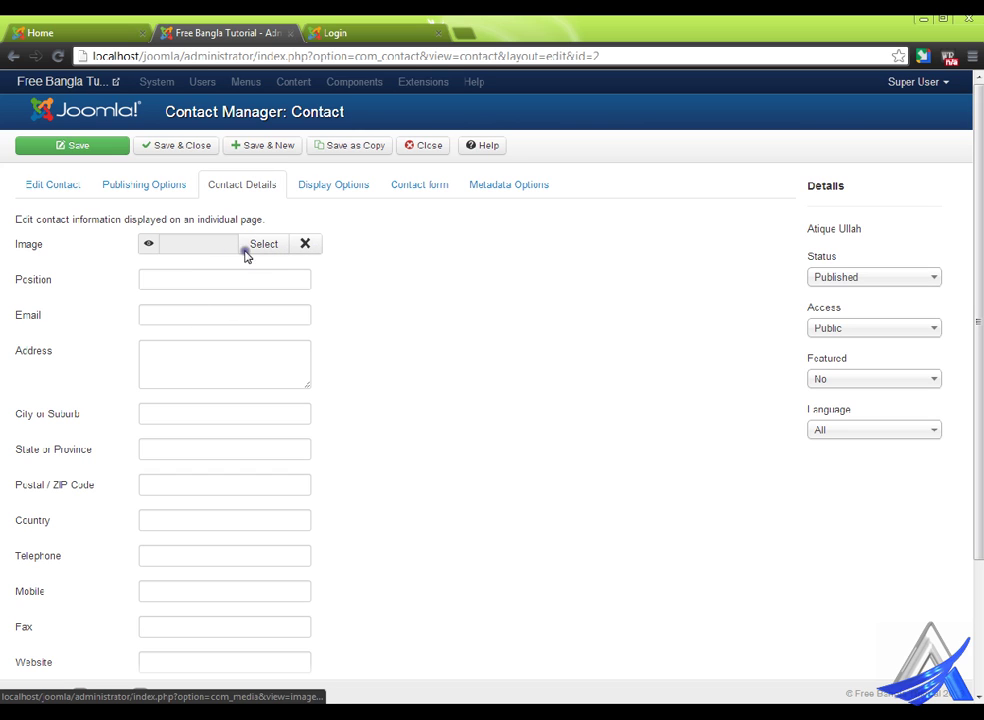
pyautogui.click(166, 281)
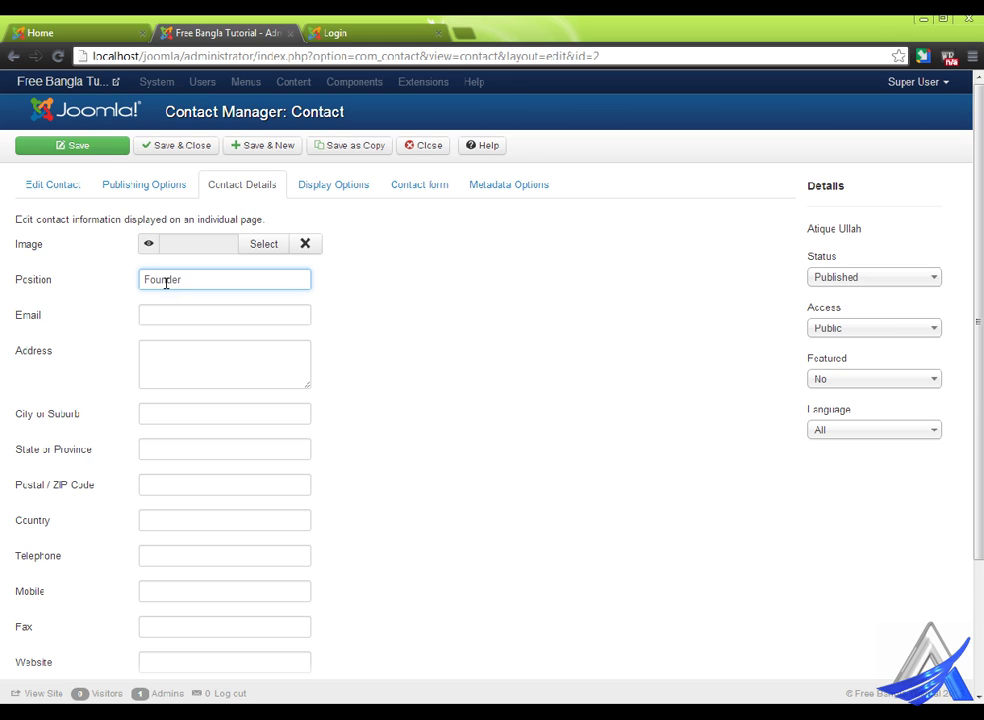
pyautogui.click(163, 320)
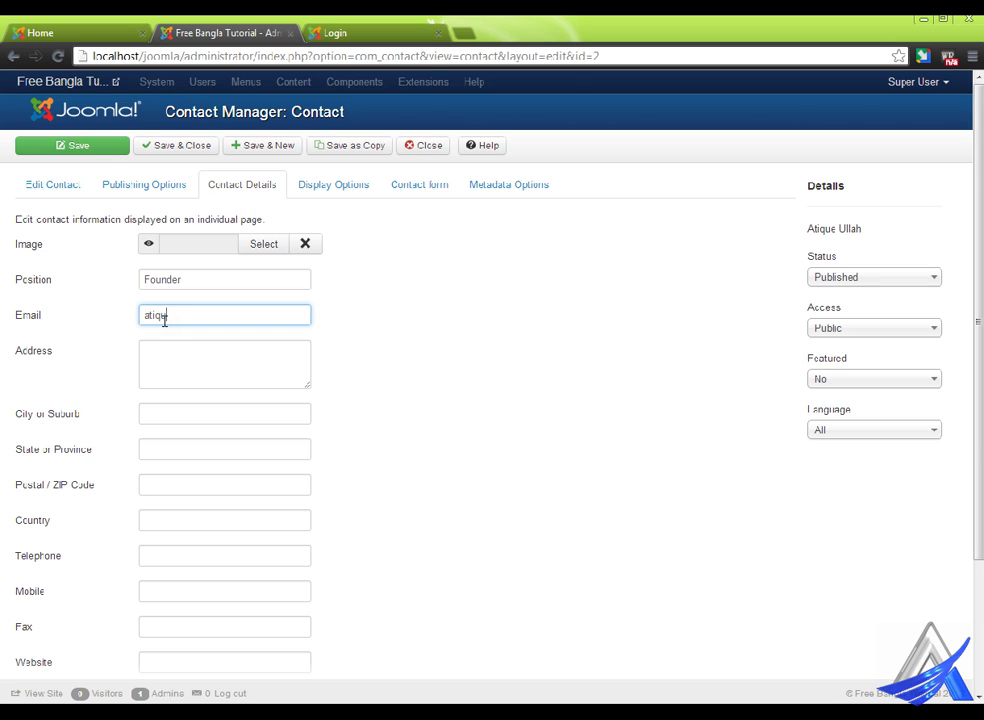
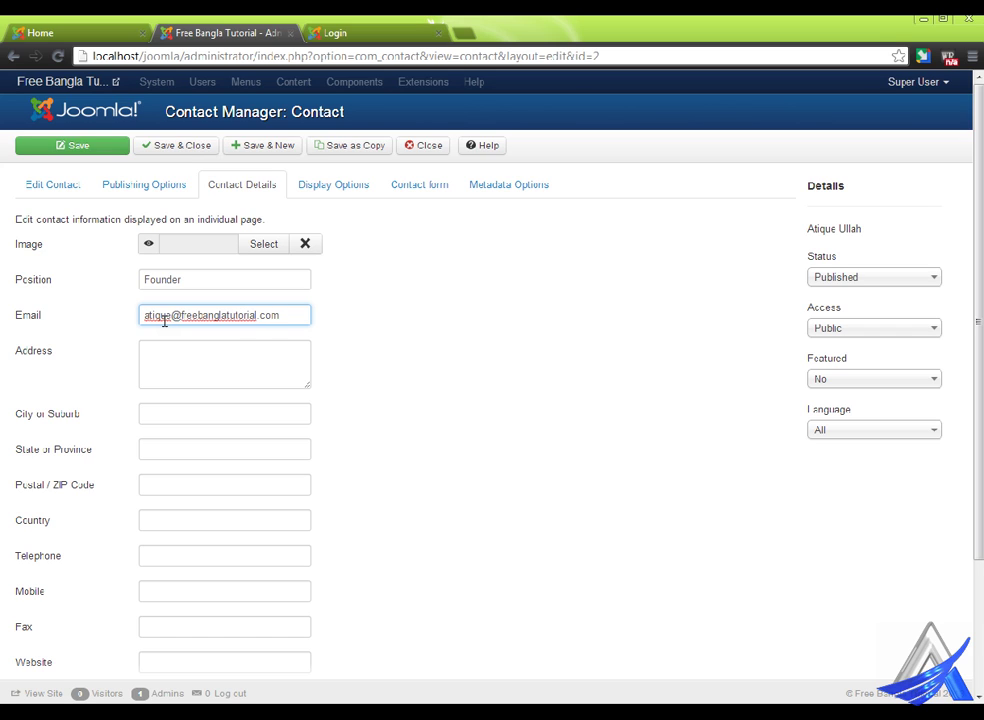
pyautogui.hotkey('ctrl', 'a')
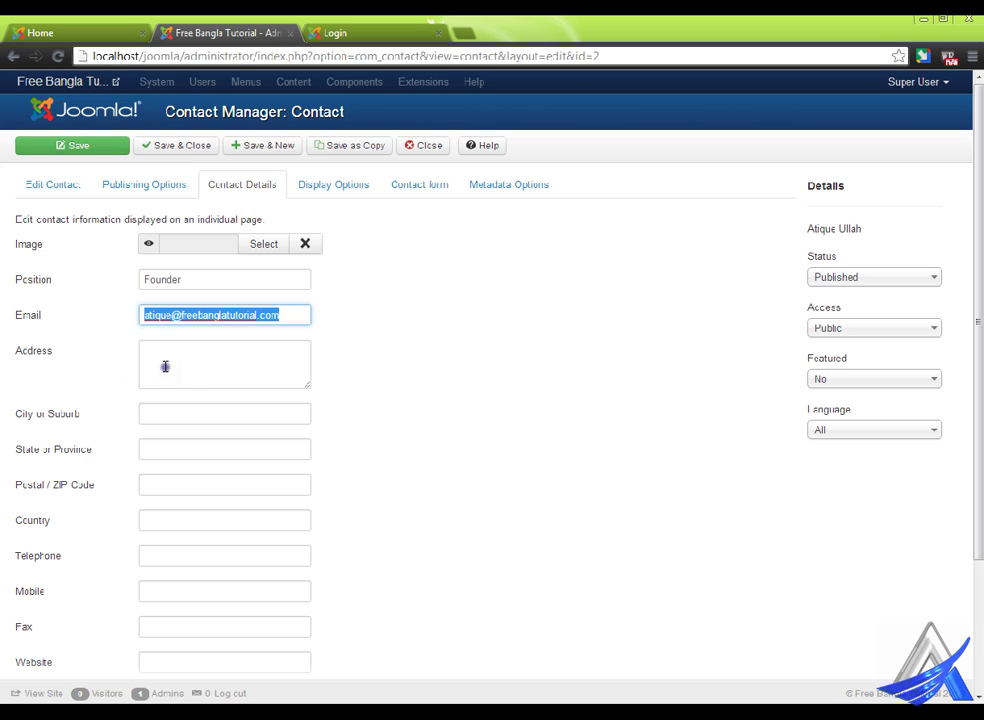
# - Fill in street address, city, state, postal code, country and telephone, then save the contact
pyautogui.click(166, 368)
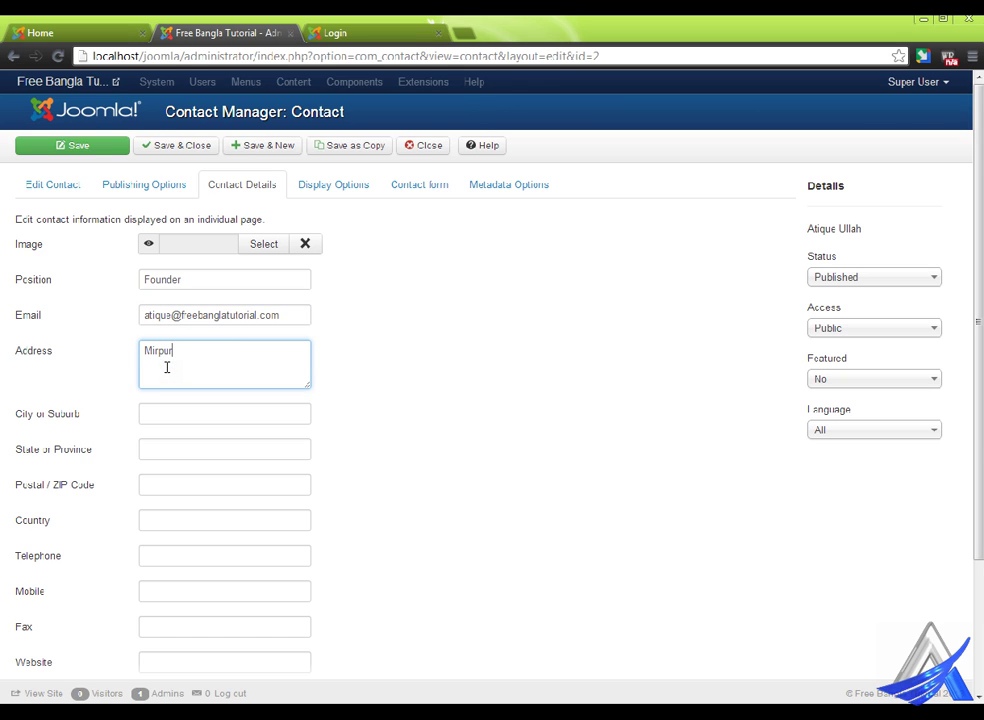
pyautogui.click(217, 413)
pyautogui.write('Dhaka')
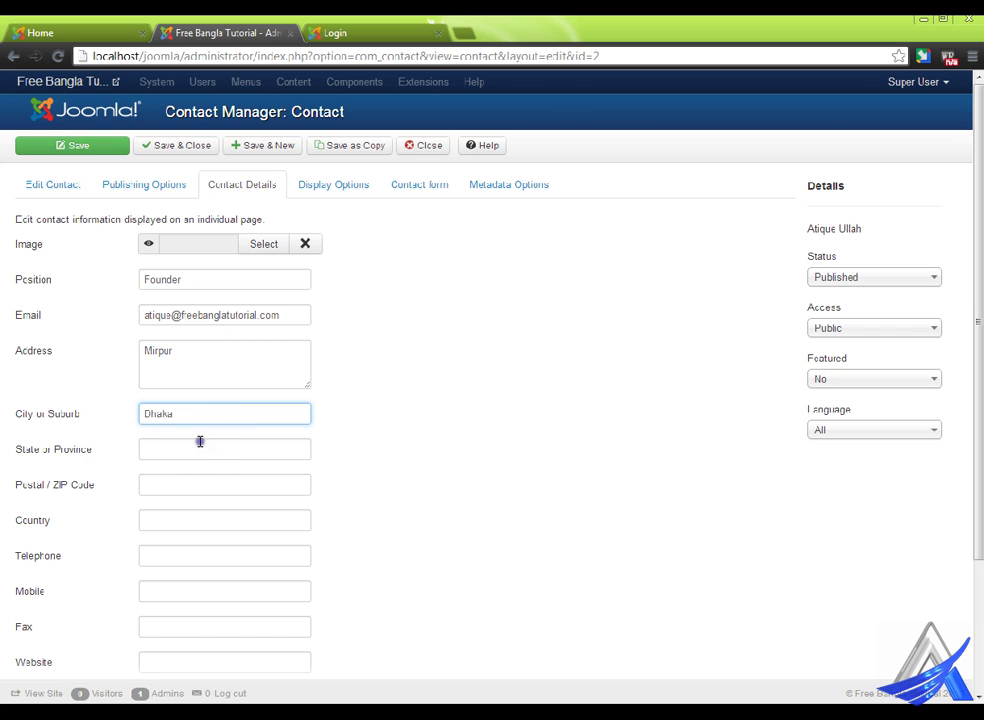
pyautogui.click(199, 446)
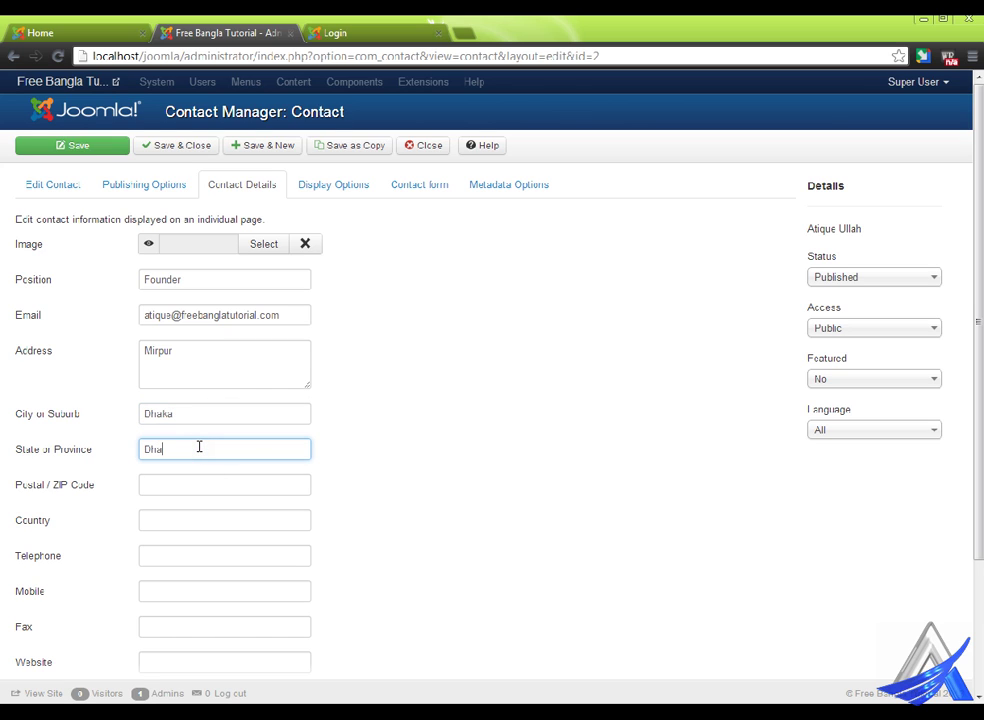
pyautogui.click(181, 482)
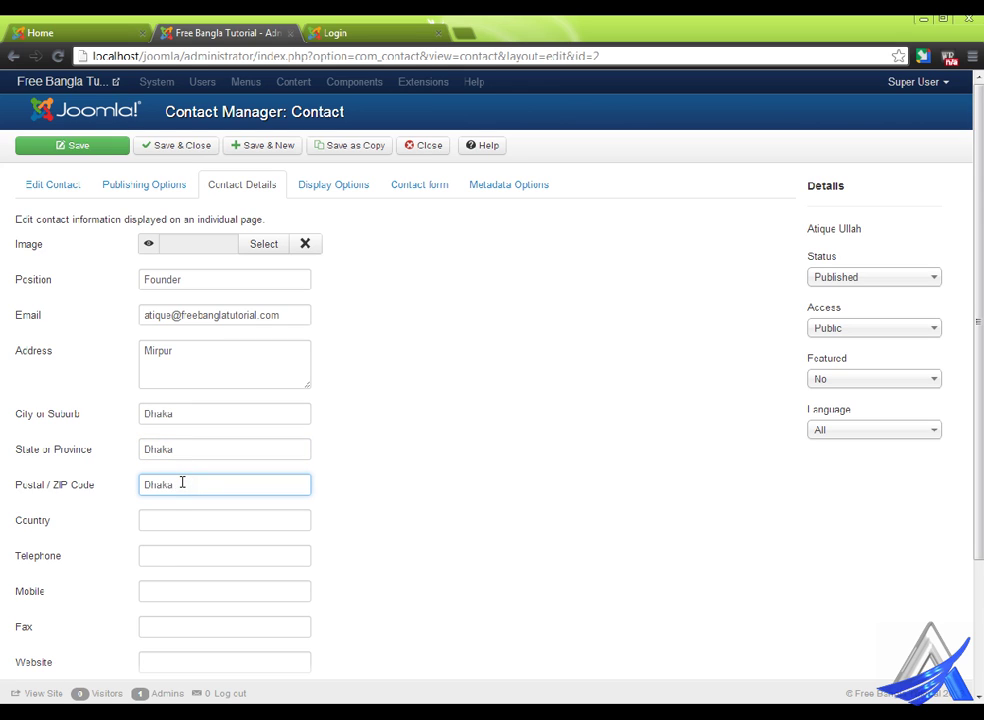
pyautogui.click(166, 532)
pyautogui.write('Bangladesh')
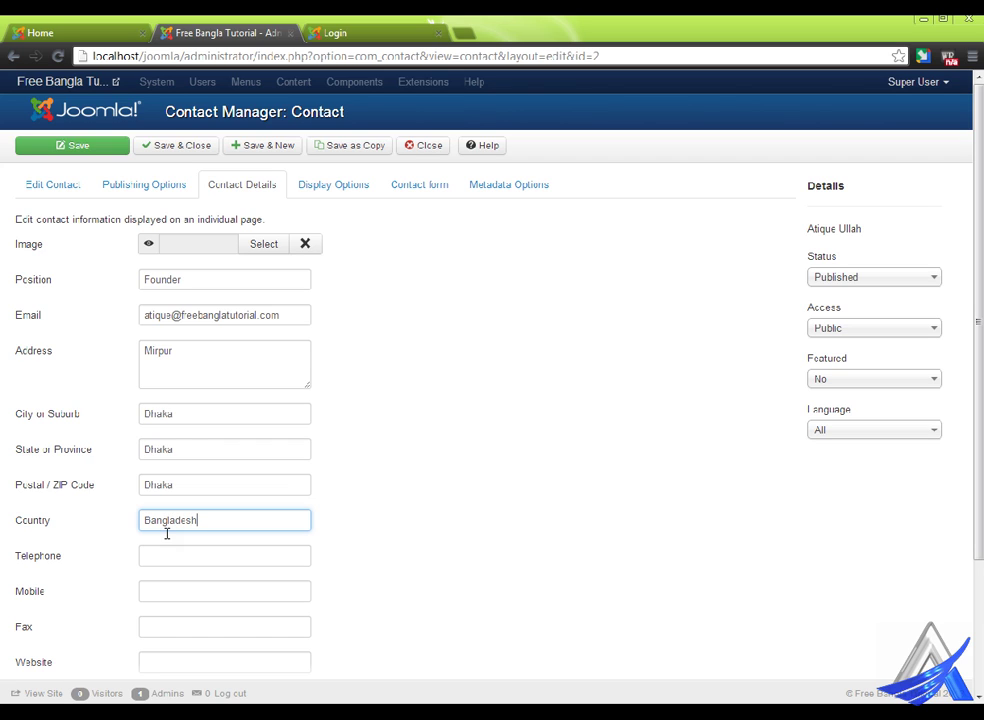
pyautogui.click(187, 564)
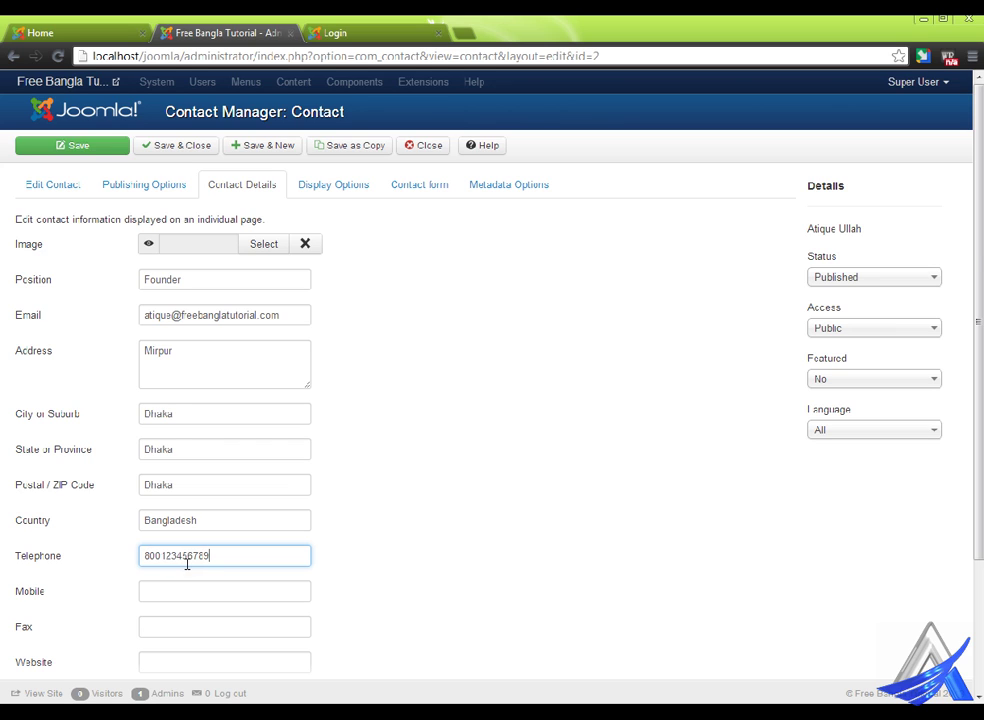
pyautogui.scroll(-3, 500, 545)
pyautogui.scroll(3, 343, 532)
pyautogui.click(200, 141)
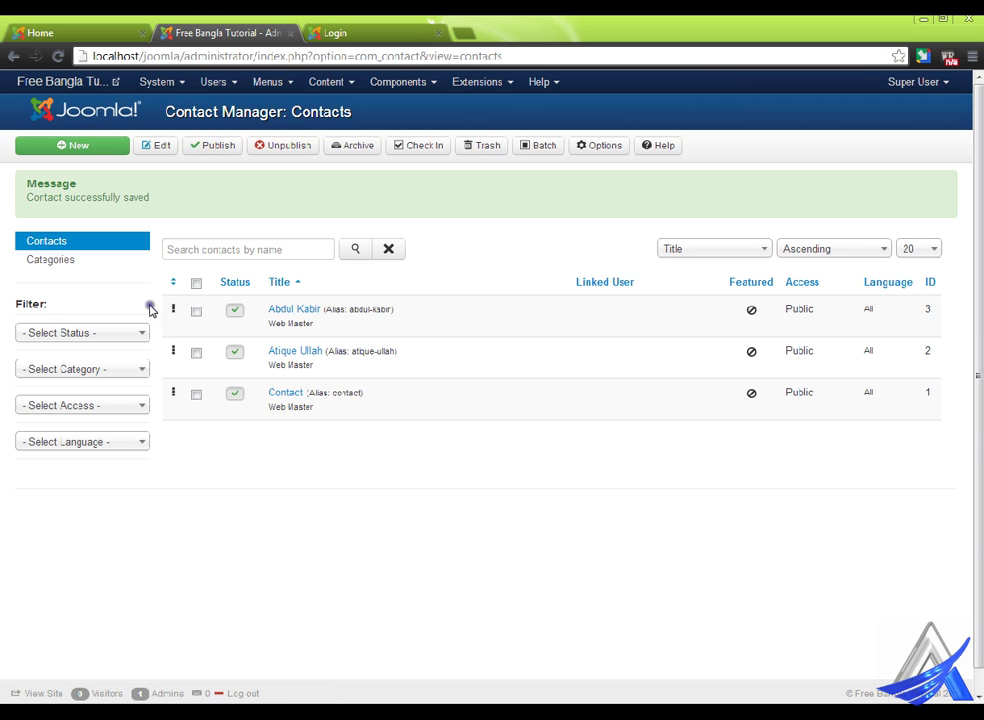
pyautogui.click(300, 311)
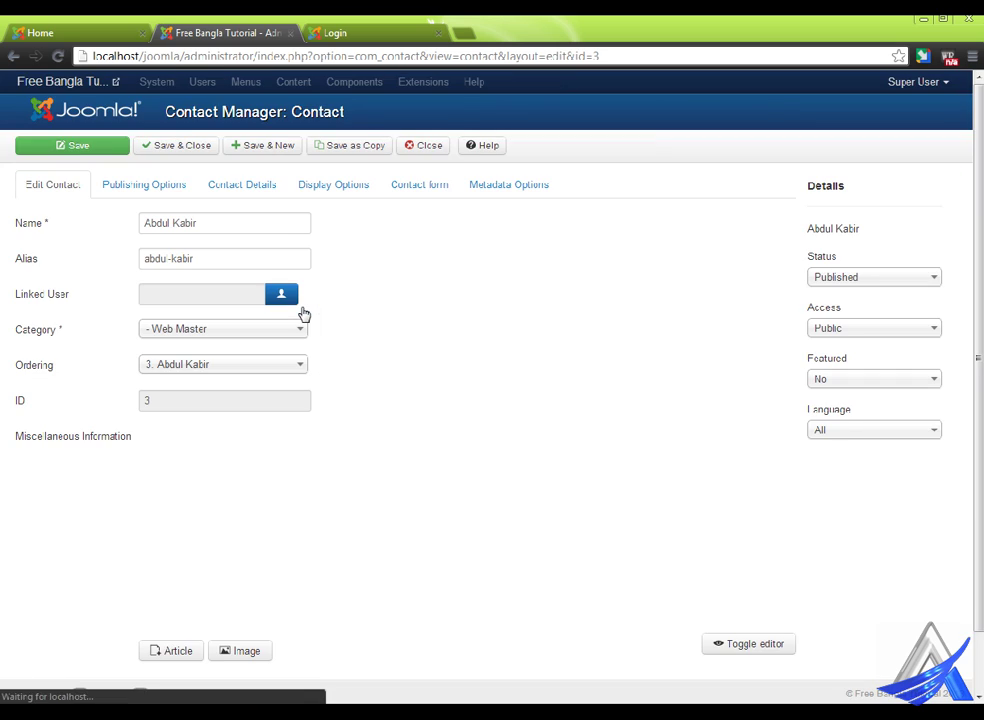
# - On the contact's details, set position Web Designer and enter the contact's e-mail address
pyautogui.click(246, 184)
pyautogui.click(195, 279)
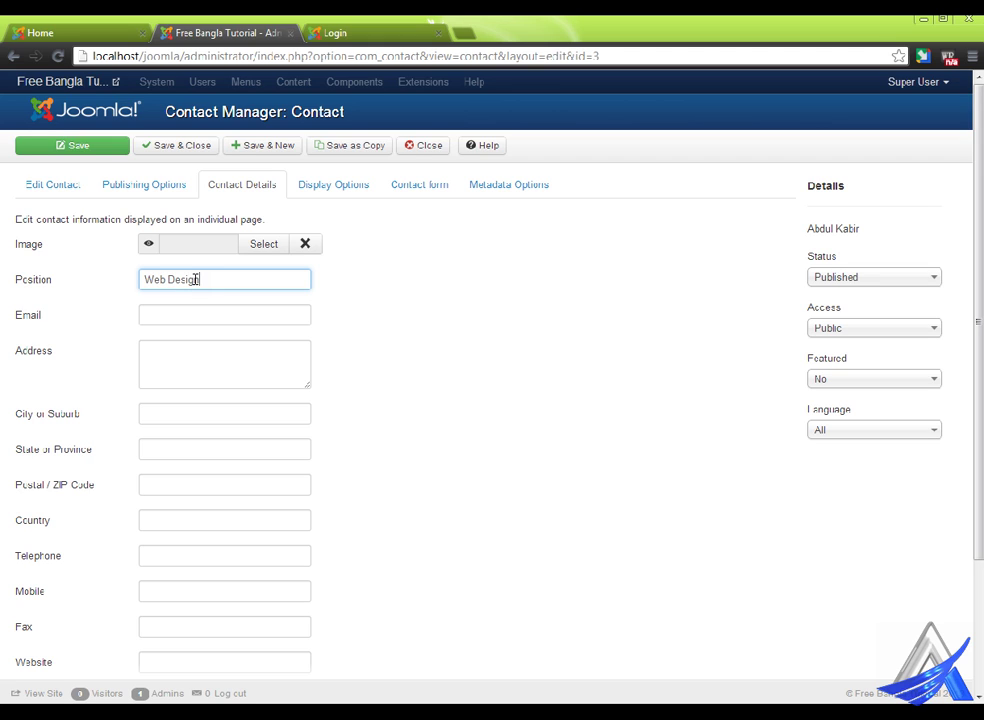
pyautogui.click(202, 312)
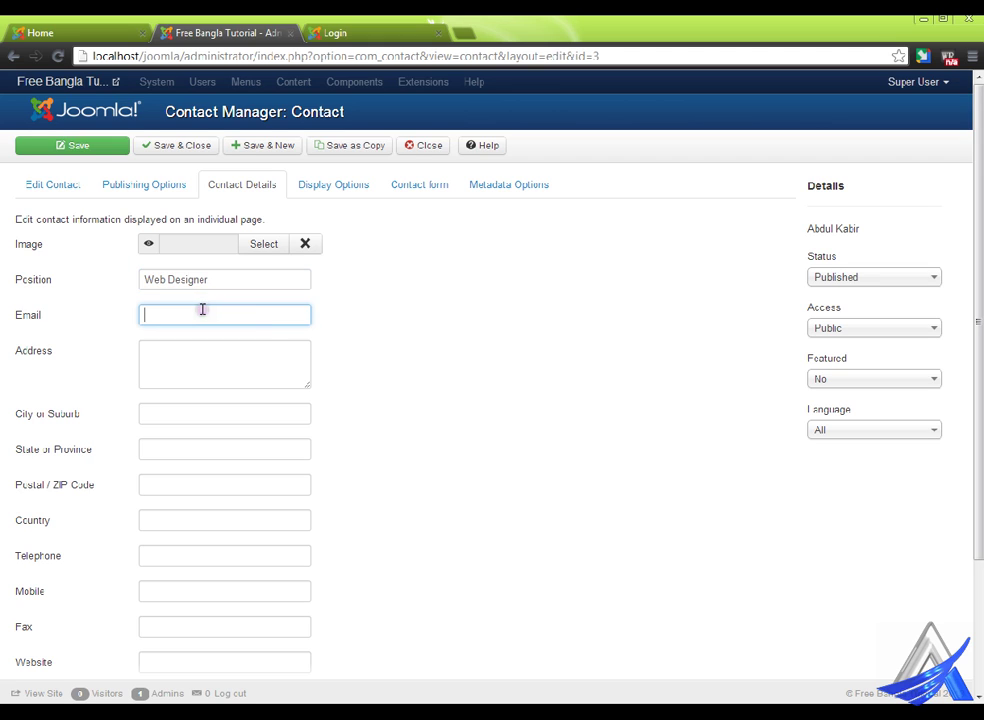
pyautogui.press('Down')
pyautogui.press('Delete')
pyautogui.press('Delete')
pyautogui.press('Delete')
pyautogui.press('Delete')
pyautogui.press('Delete')
pyautogui.write('d')
pyautogui.press('BackSpace')
pyautogui.write('bdul')
# - Fill in the street address, city, state, postal code and country Bangladesh
pyautogui.click(192, 361)
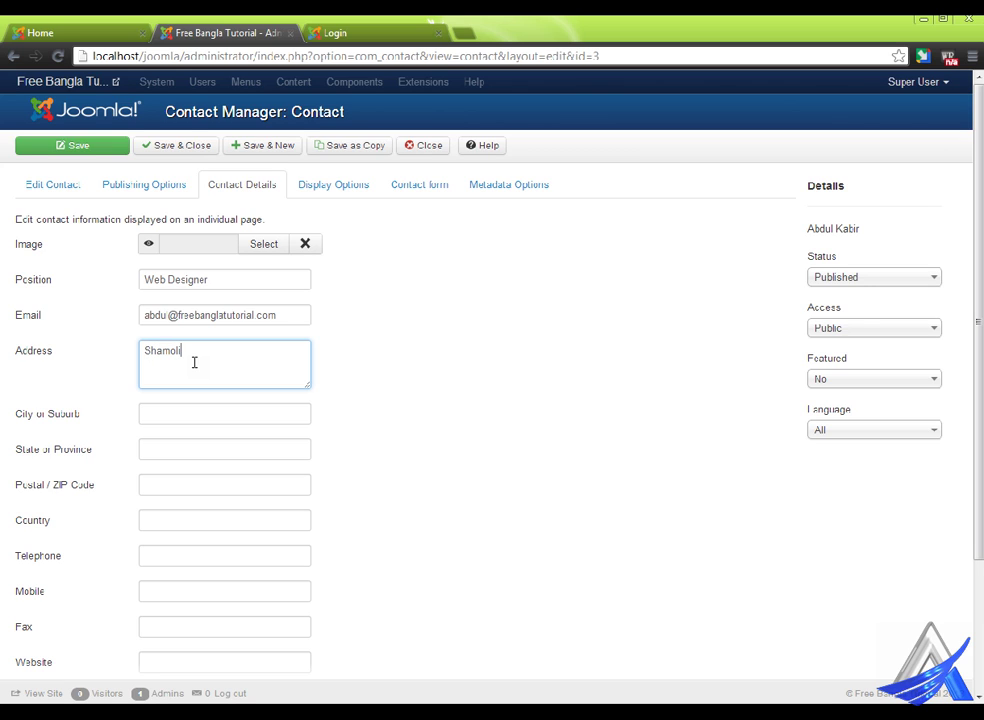
pyautogui.click(187, 420)
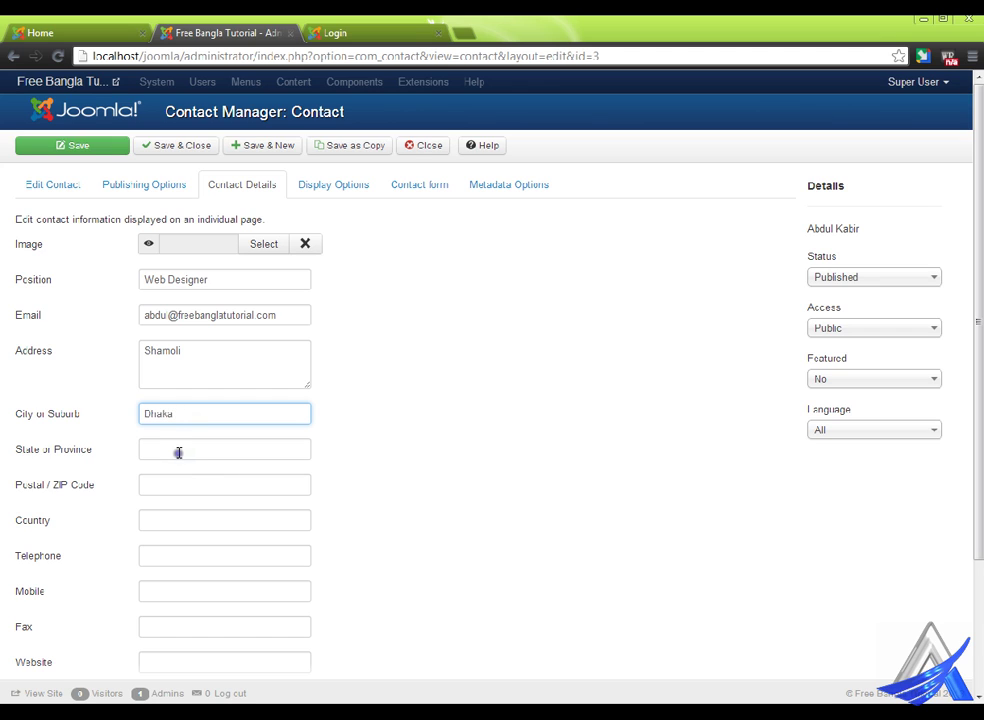
pyautogui.click(179, 452)
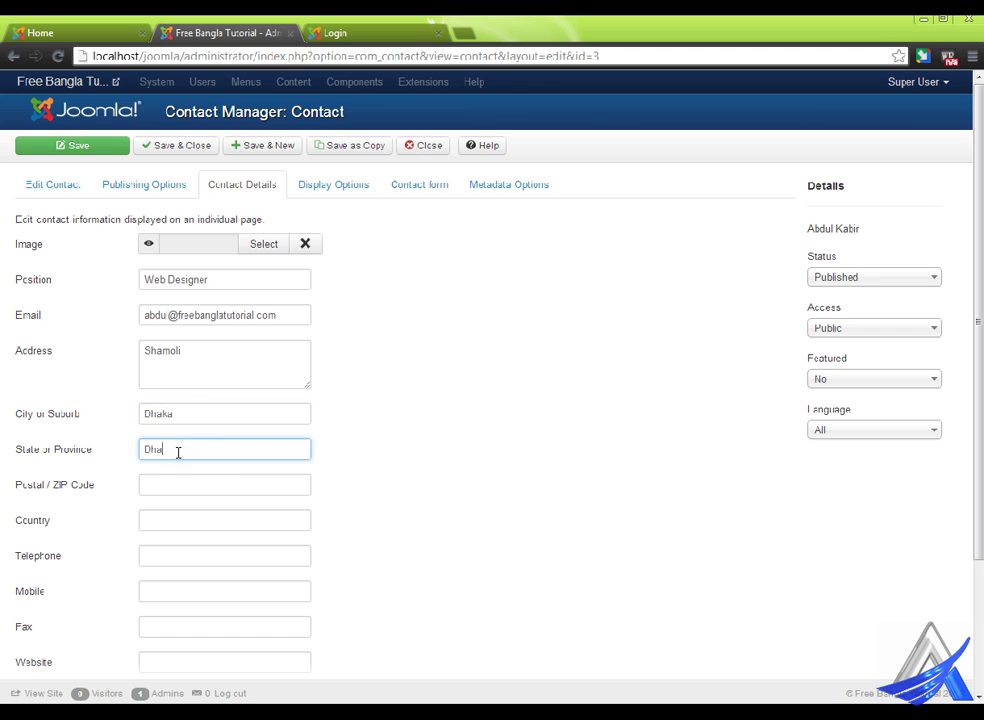
pyautogui.click(164, 484)
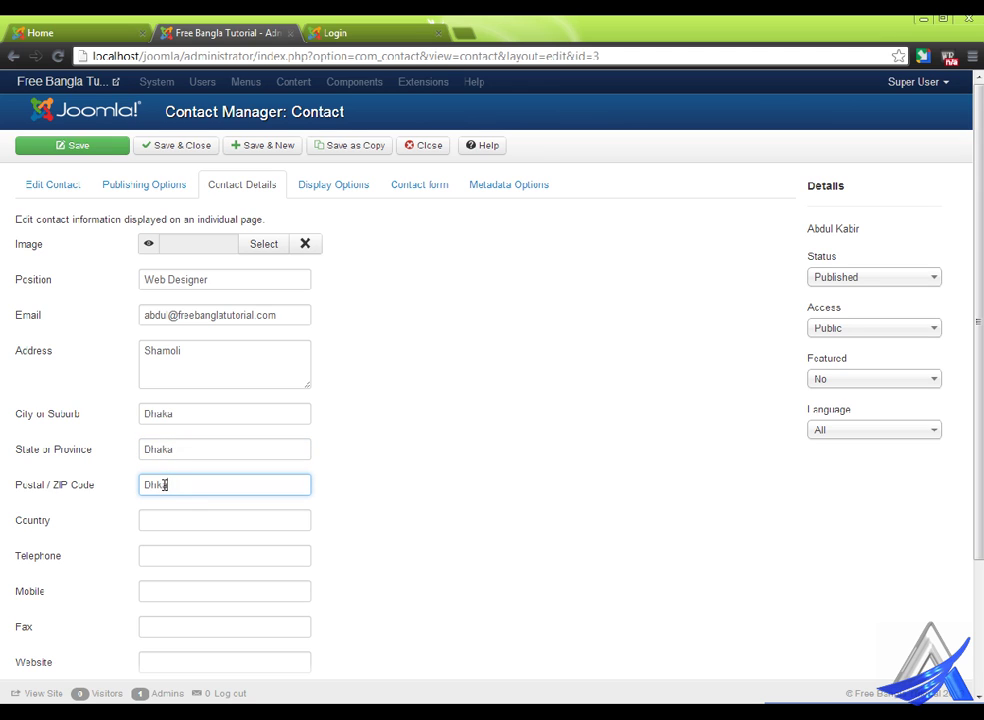
pyautogui.write('Dhaka')
pyautogui.click(176, 523)
pyautogui.write('Bangladesh')
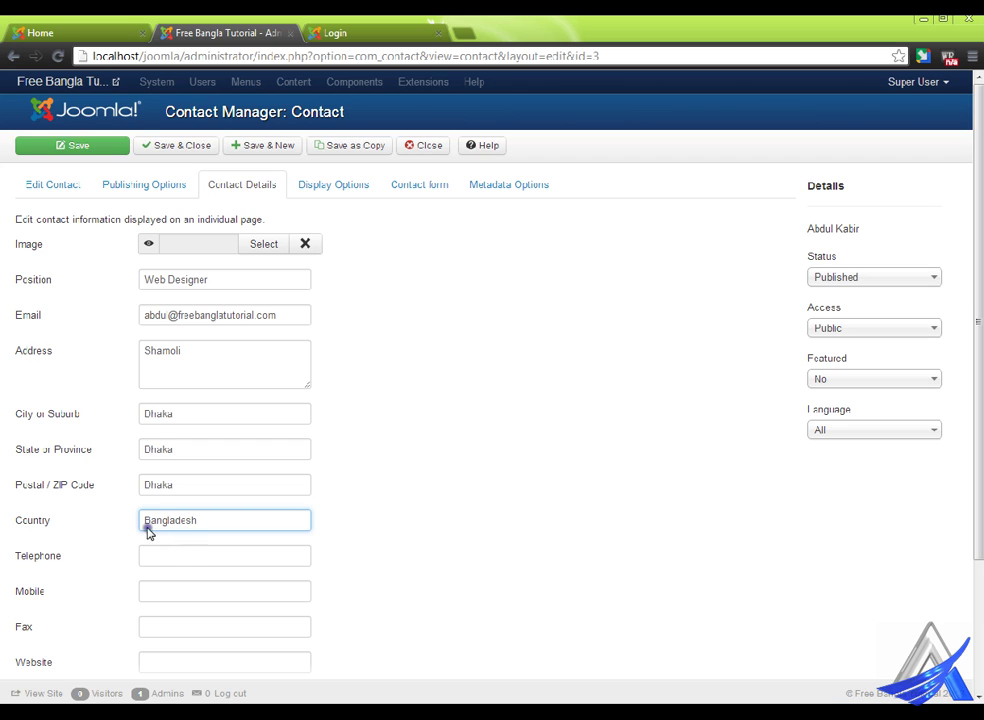
# - Add the telephone number and save and close the contact, then switch to the site tab
pyautogui.click(174, 566)
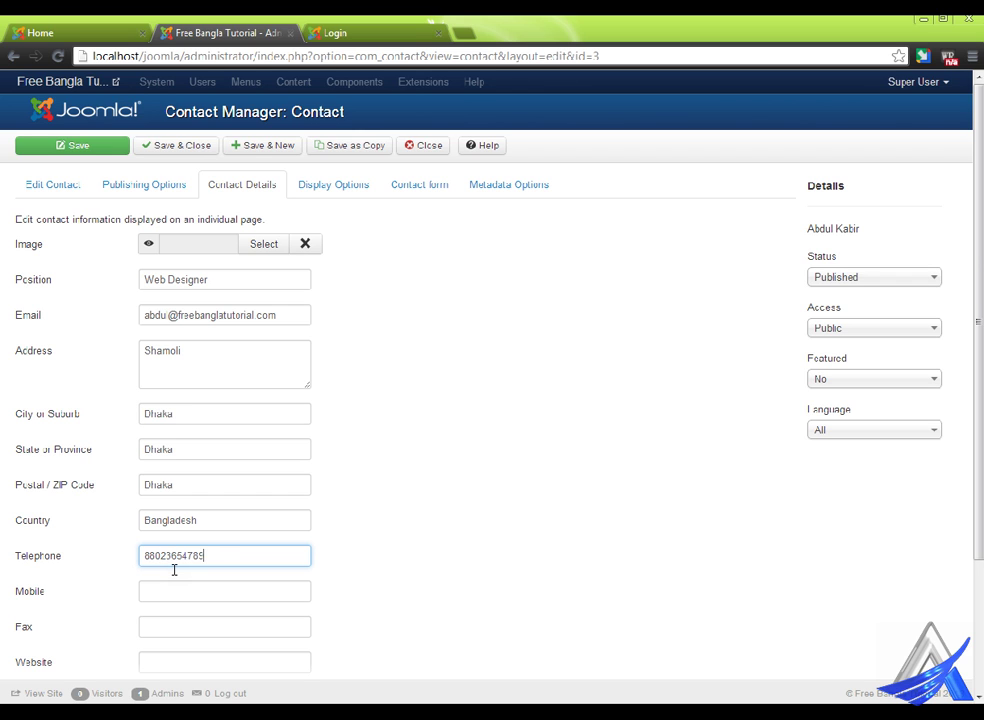
pyautogui.scroll(-3, 319, 519)
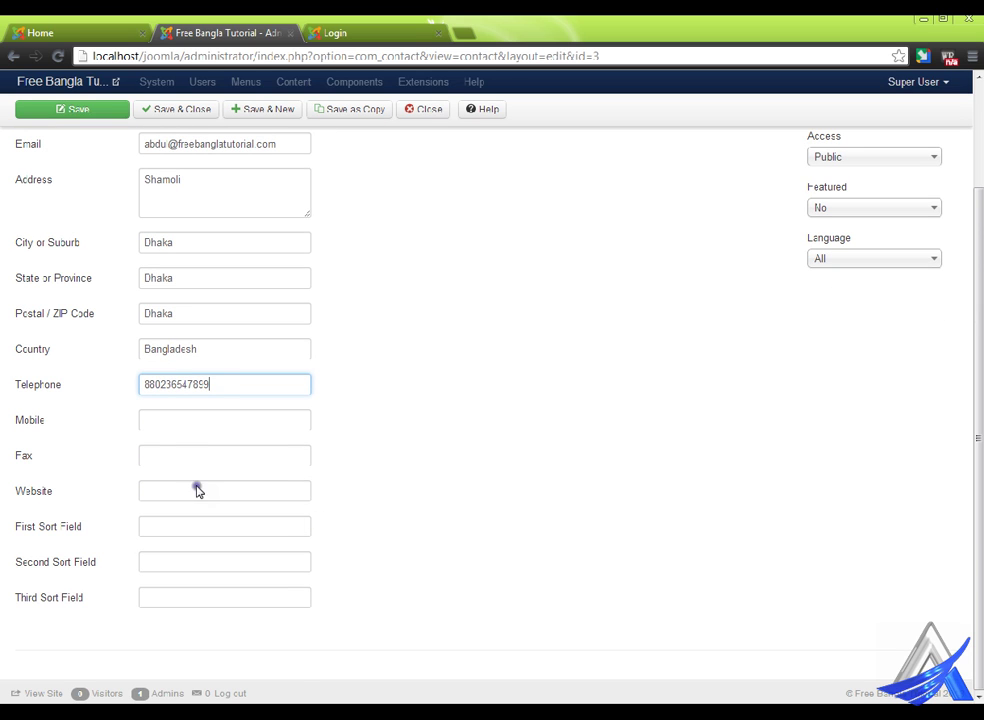
pyautogui.click(184, 422)
pyautogui.scroll(3, 397, 573)
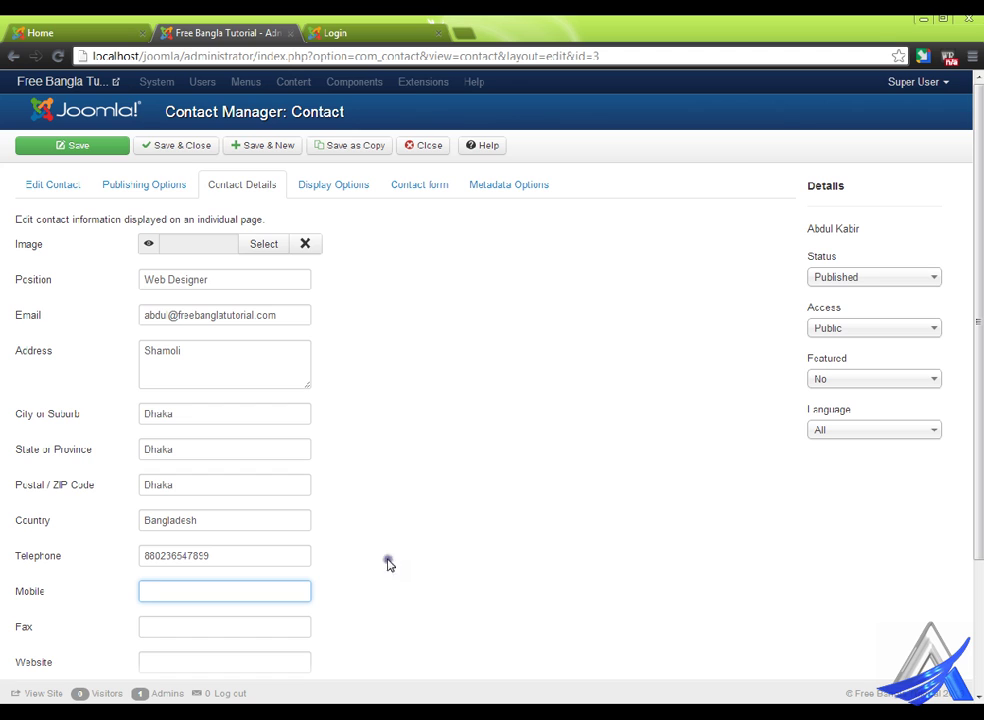
pyautogui.click(209, 141)
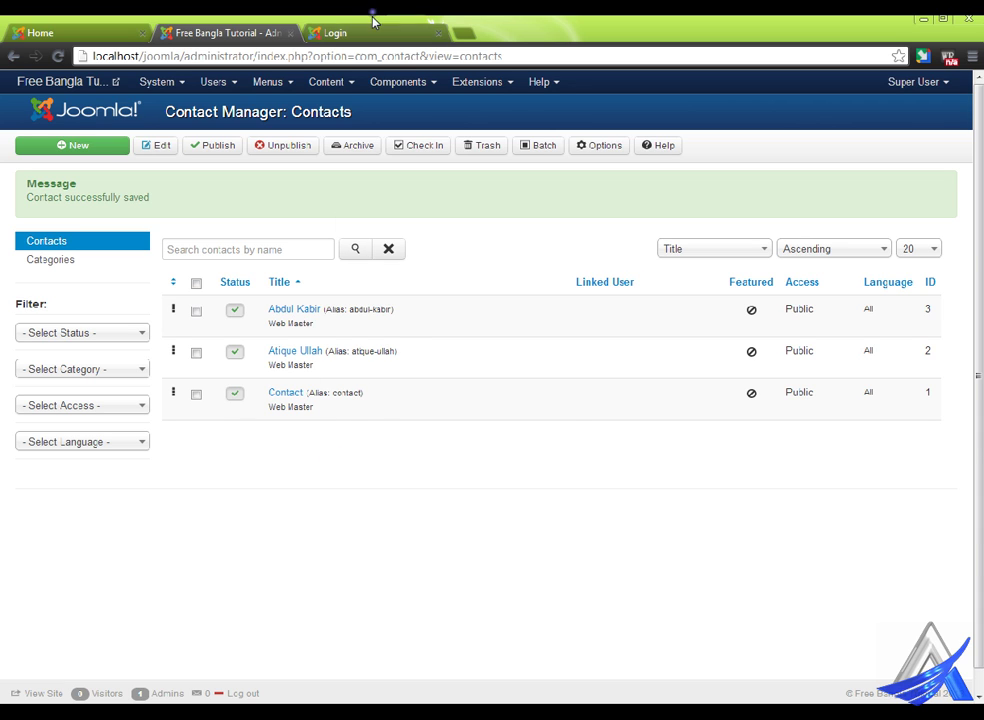
pyautogui.click(305, 35)
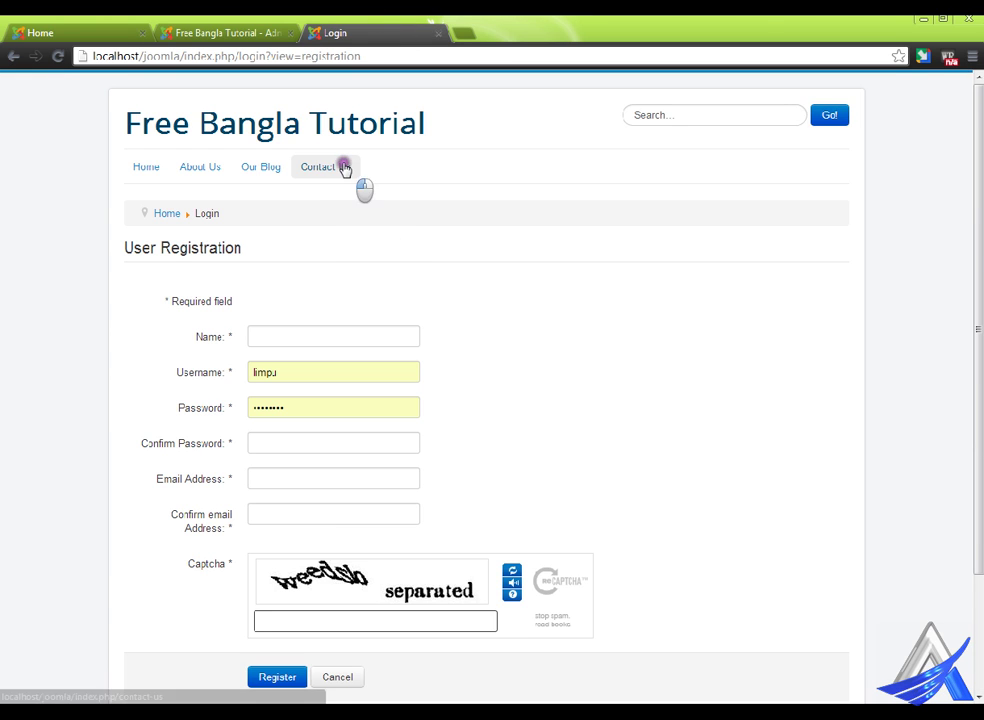
# - Check the site's Contact Us page, then open the Menus section in the administrator
pyautogui.click(343, 168)
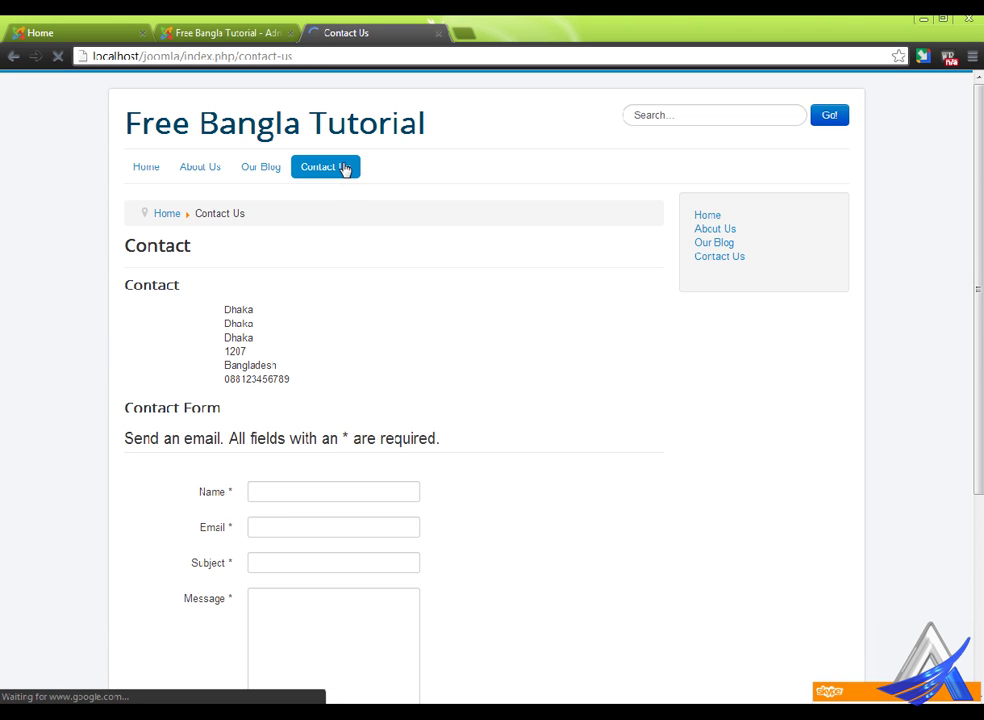
pyautogui.scroll(-4, 437, 390)
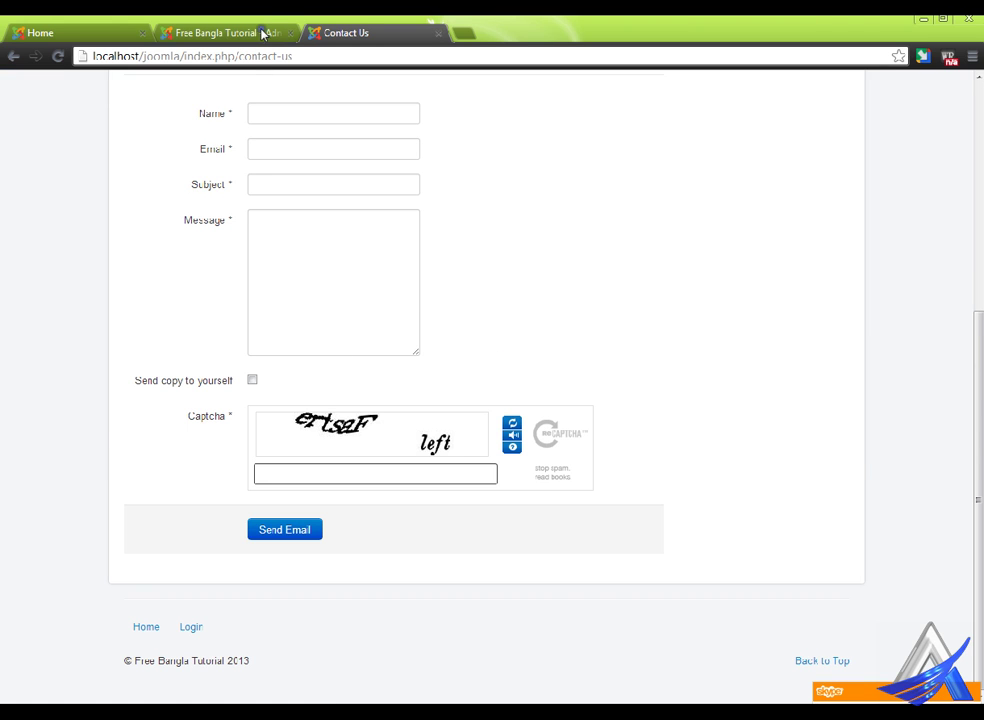
pyautogui.click(262, 33)
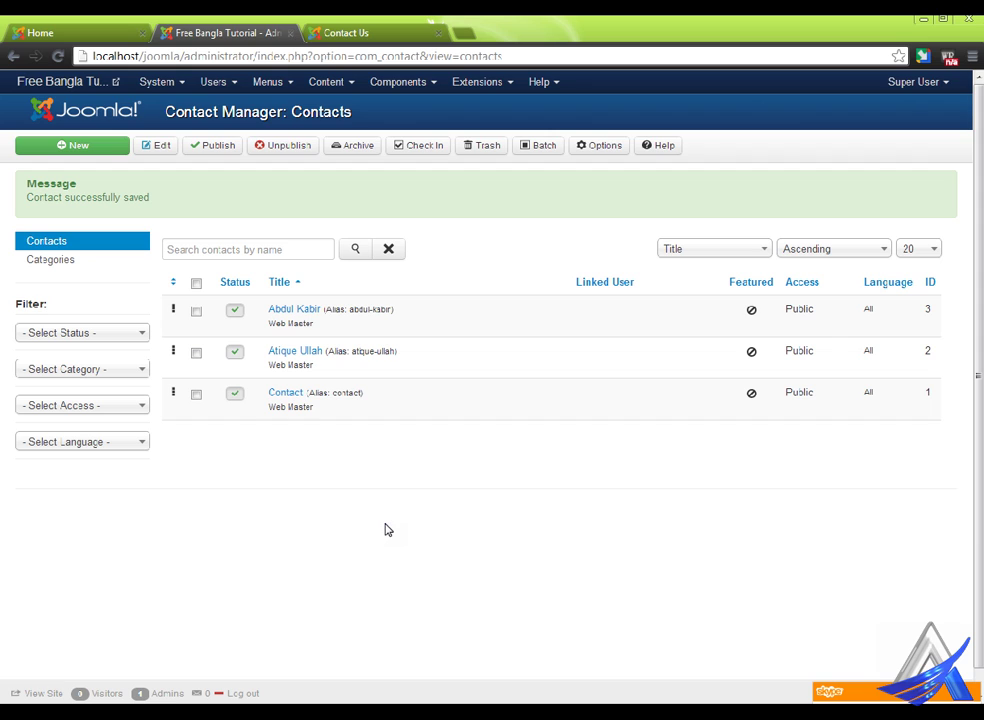
pyautogui.click(285, 84)
# - Change the Main Menu's Contact Us item to List Contacts in a Category, category Web Master, and save
pyautogui.click(296, 134)
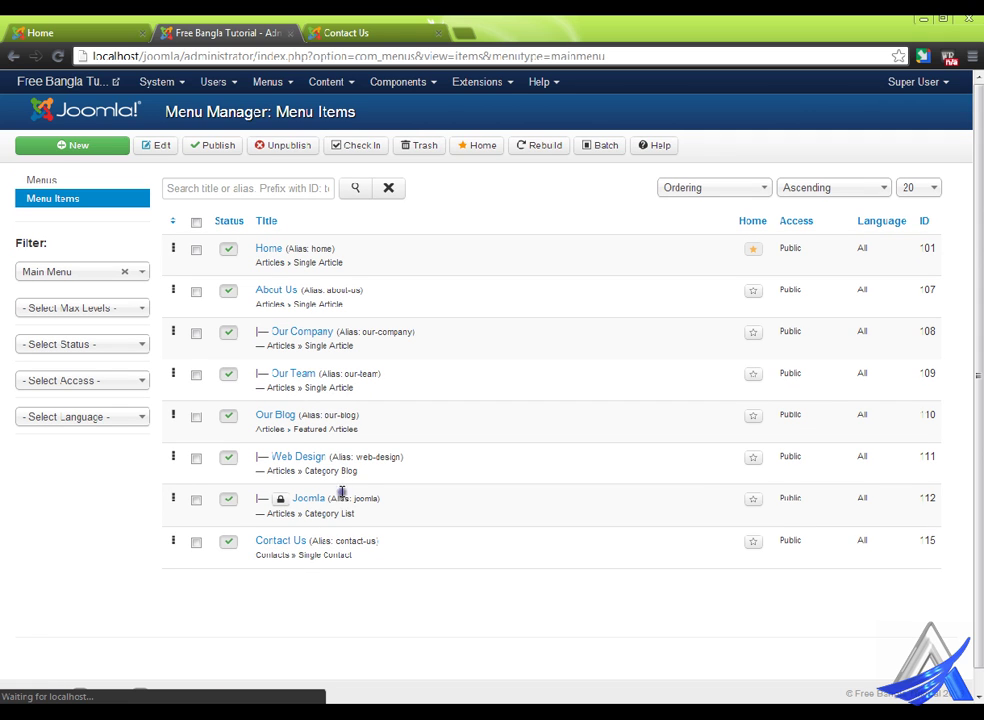
pyautogui.click(283, 541)
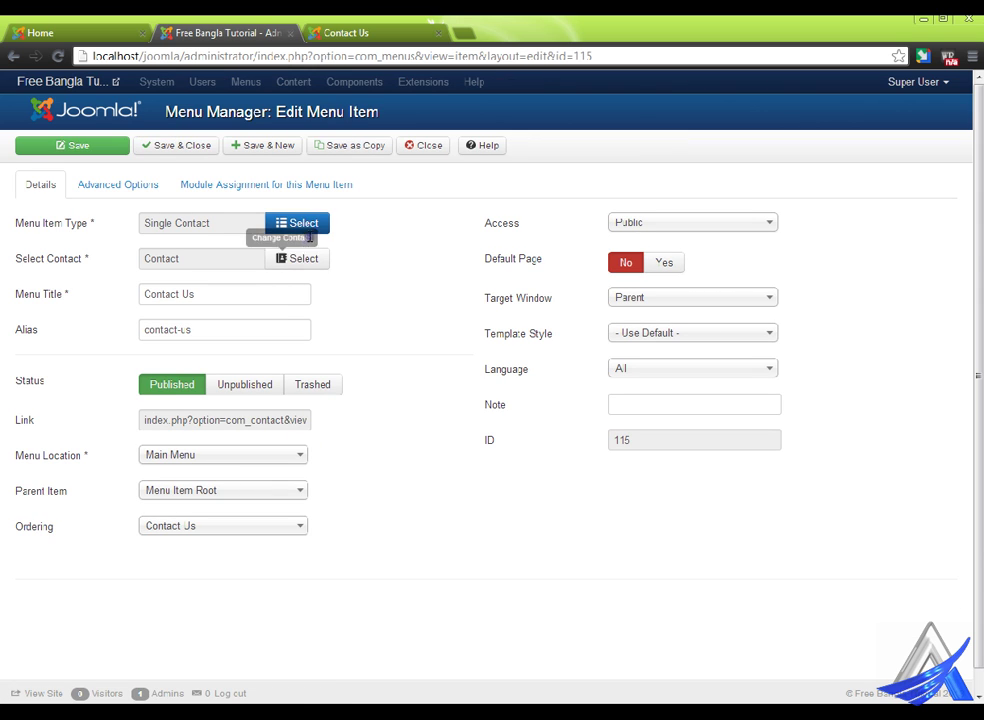
pyautogui.click(316, 221)
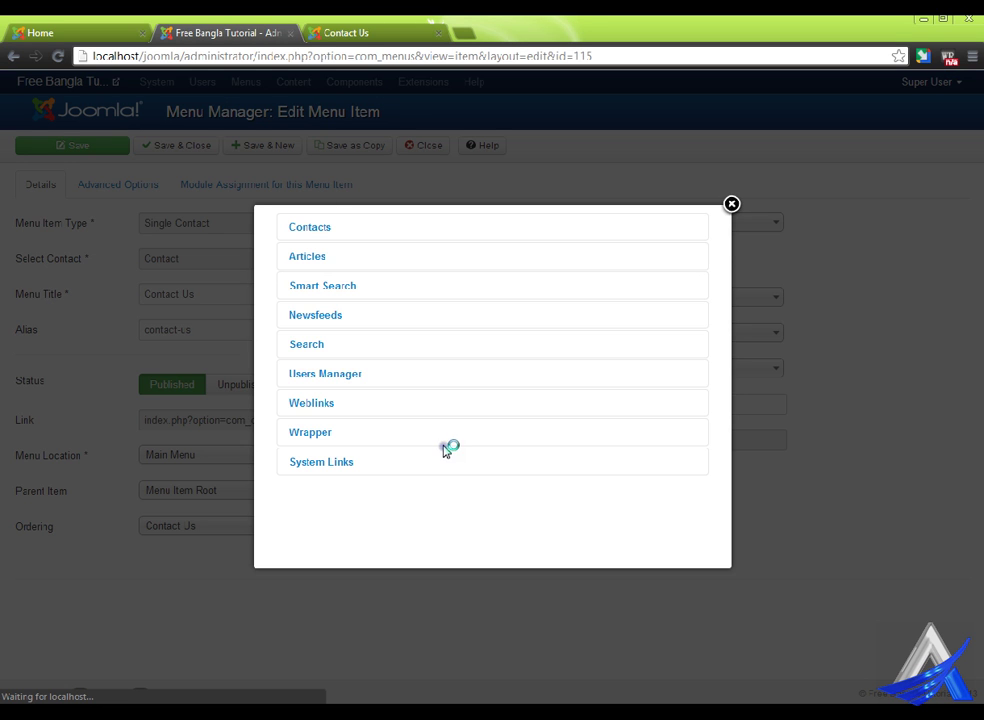
pyautogui.click(325, 228)
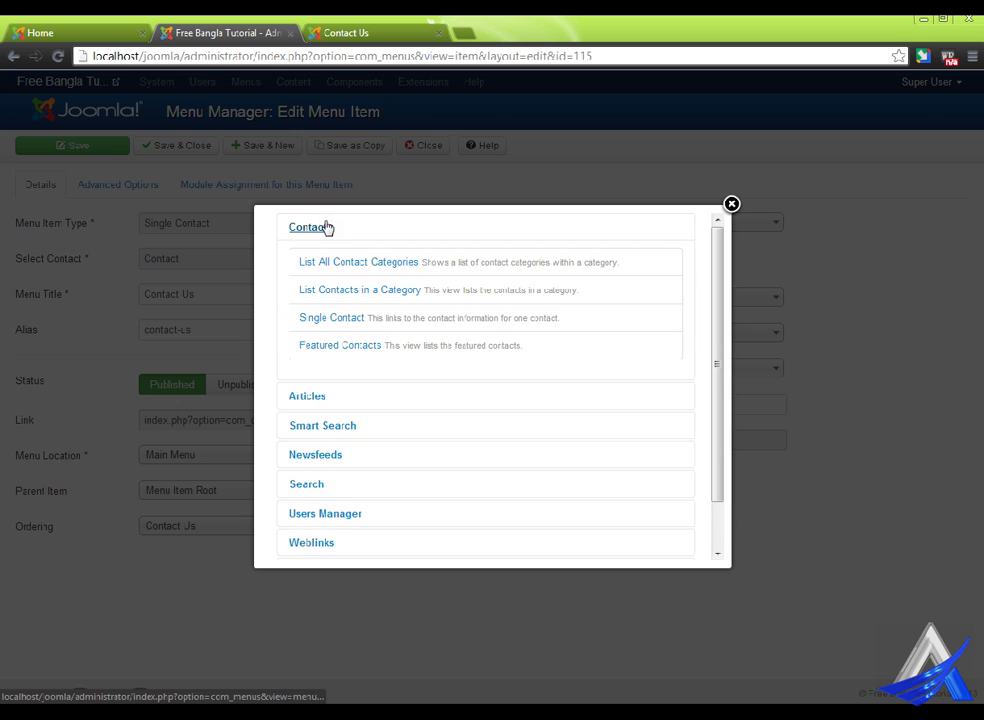
pyautogui.click(367, 291)
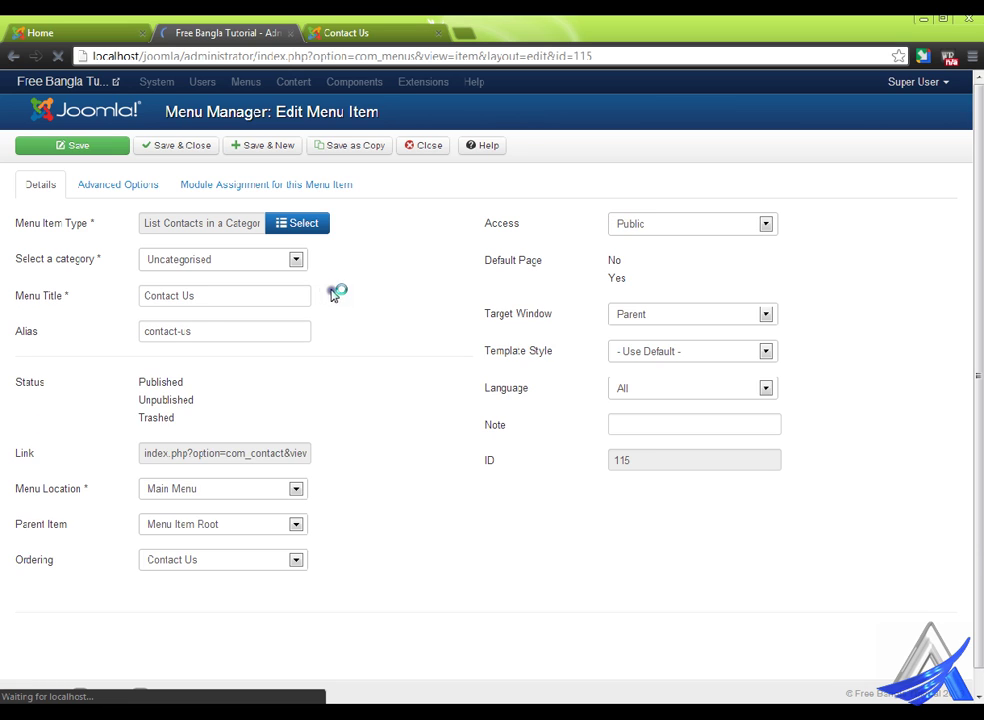
pyautogui.click(260, 258)
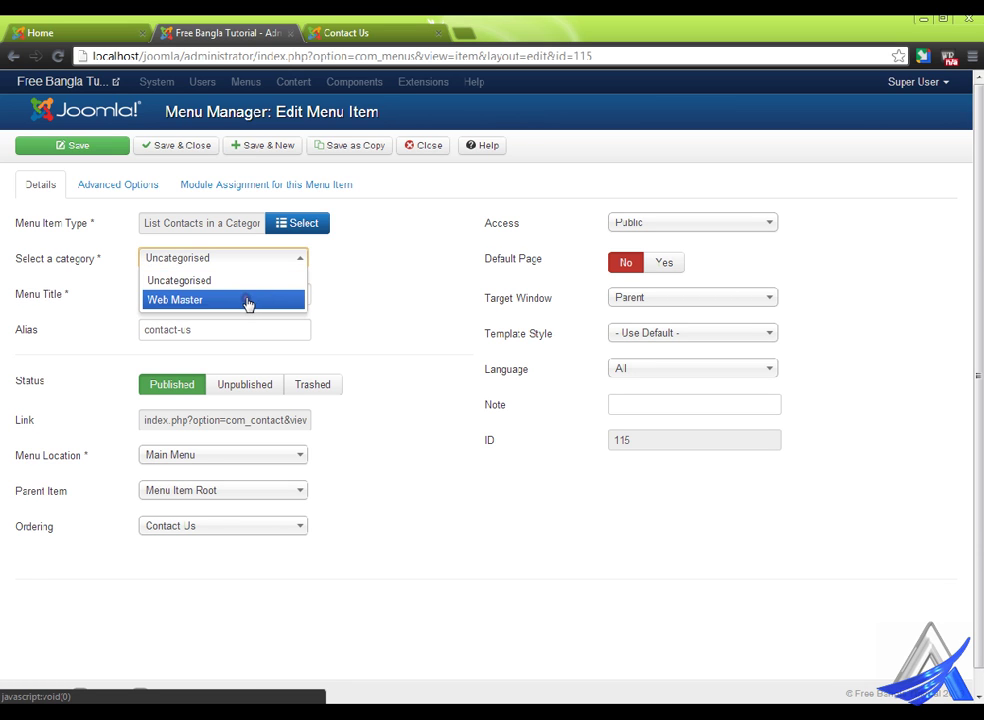
pyautogui.click(248, 300)
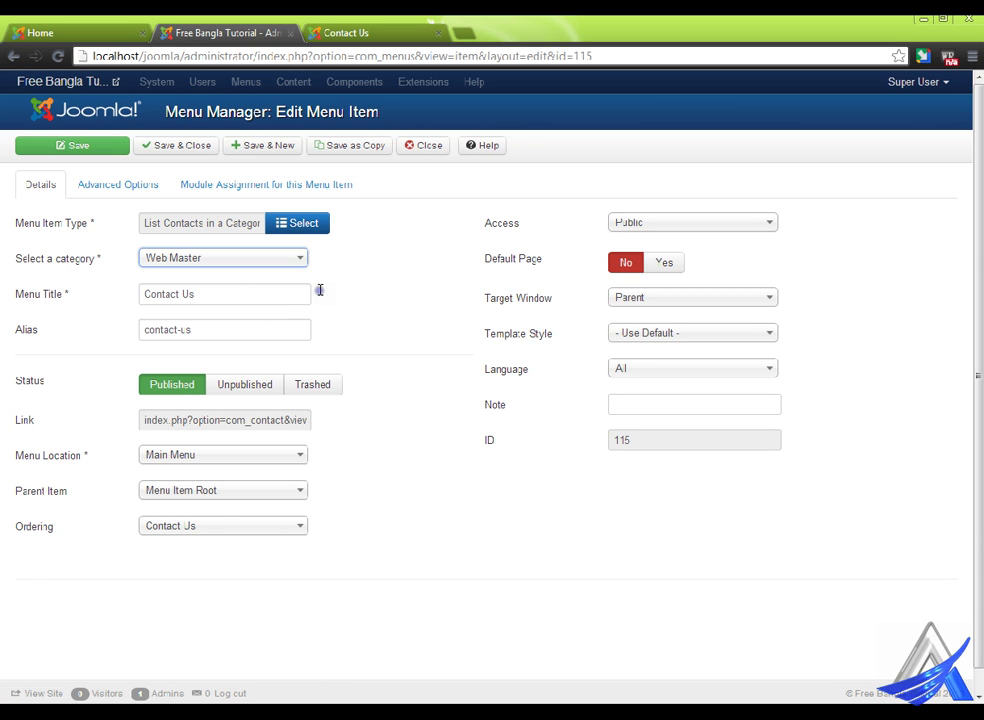
pyautogui.click(203, 145)
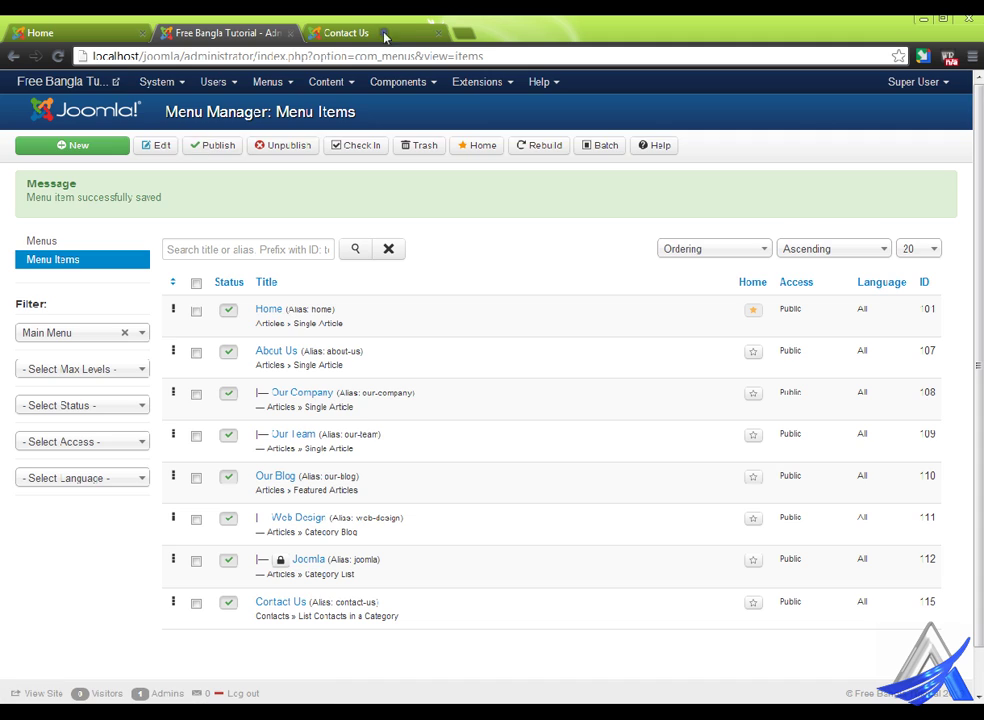
# - Reload the site's Contact Us page to see the three Web Master contacts, then open admin Components
pyautogui.click(375, 33)
pyautogui.rightClick(490, 191)
pyautogui.click(547, 253)
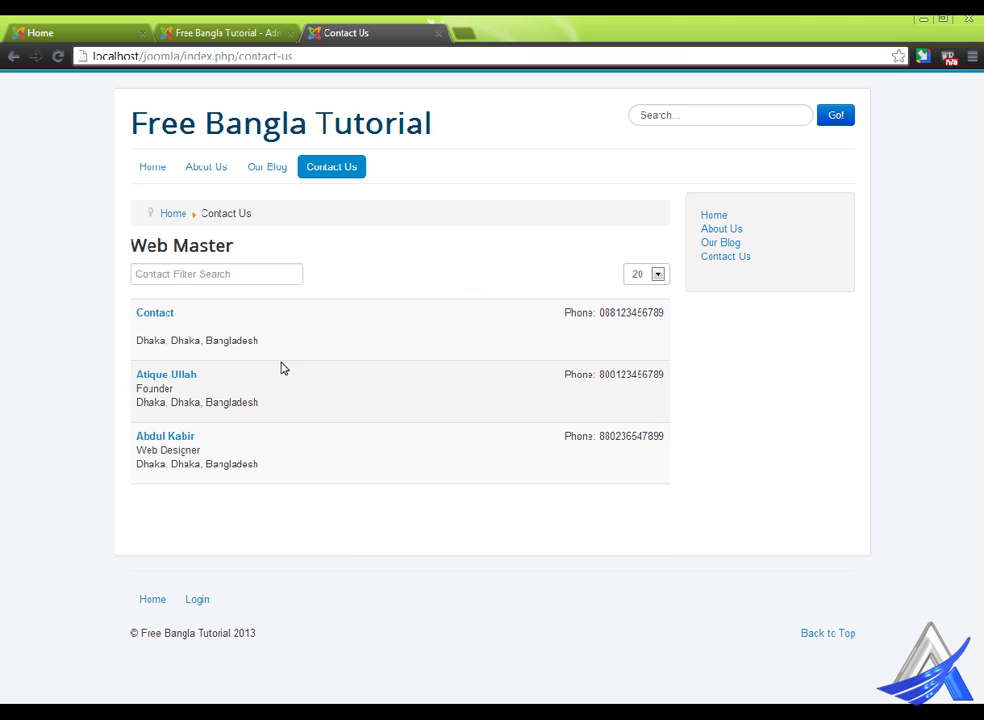
pyautogui.click(457, 282)
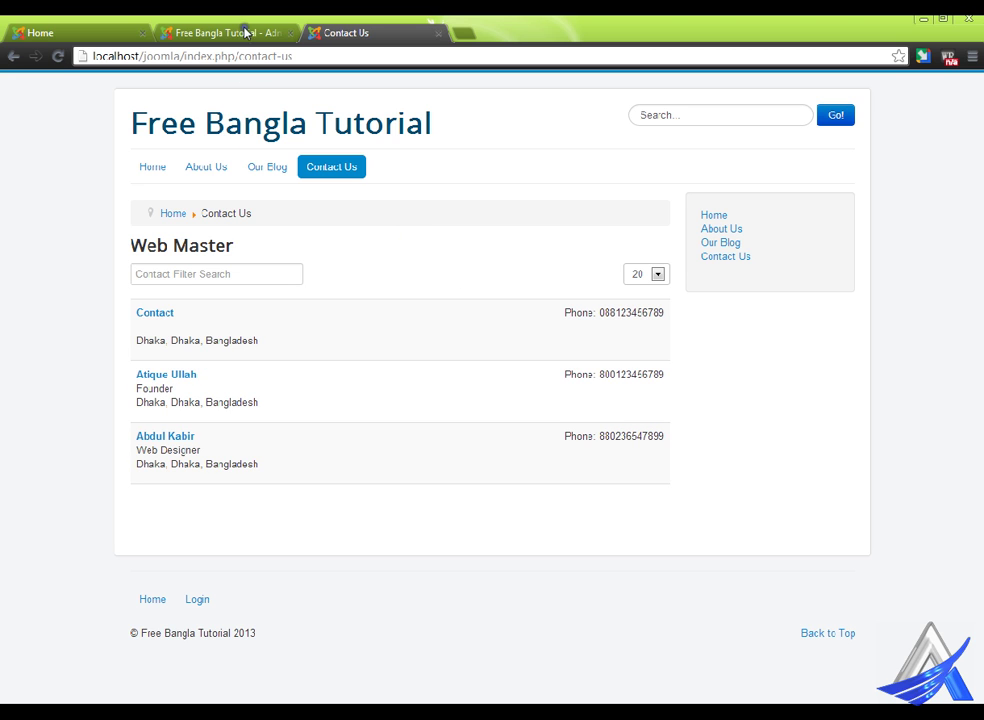
pyautogui.click(248, 31)
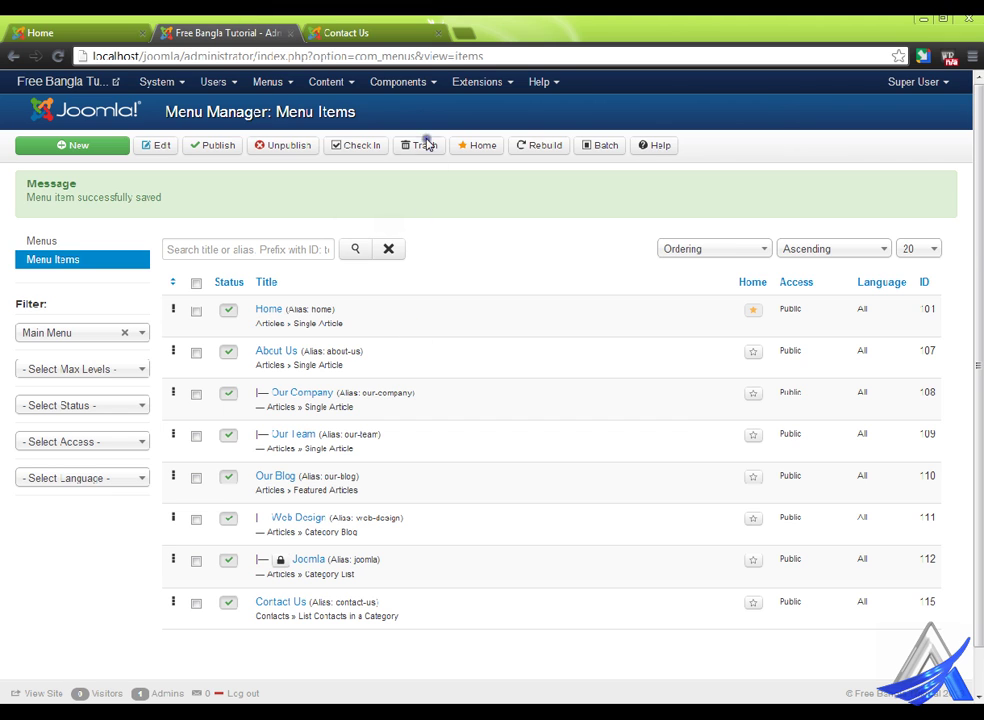
pyautogui.click(432, 84)
# - Open the Contacts Options on the List Layouts tab and check the site's 20-per-page selector
pyautogui.moveTo(441, 125)
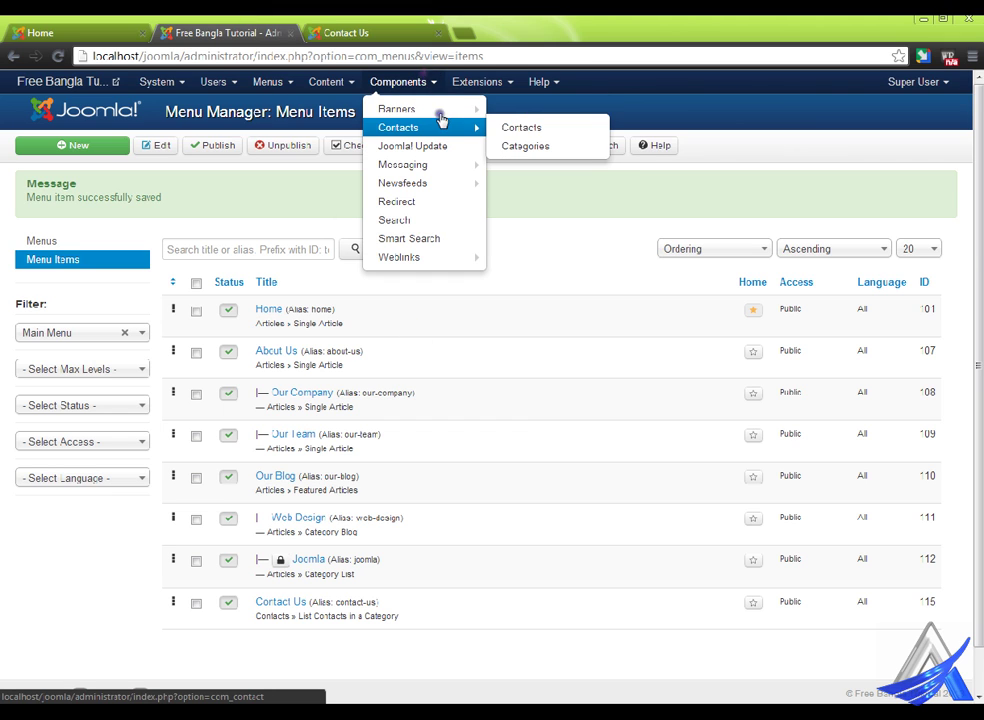
pyautogui.click(527, 121)
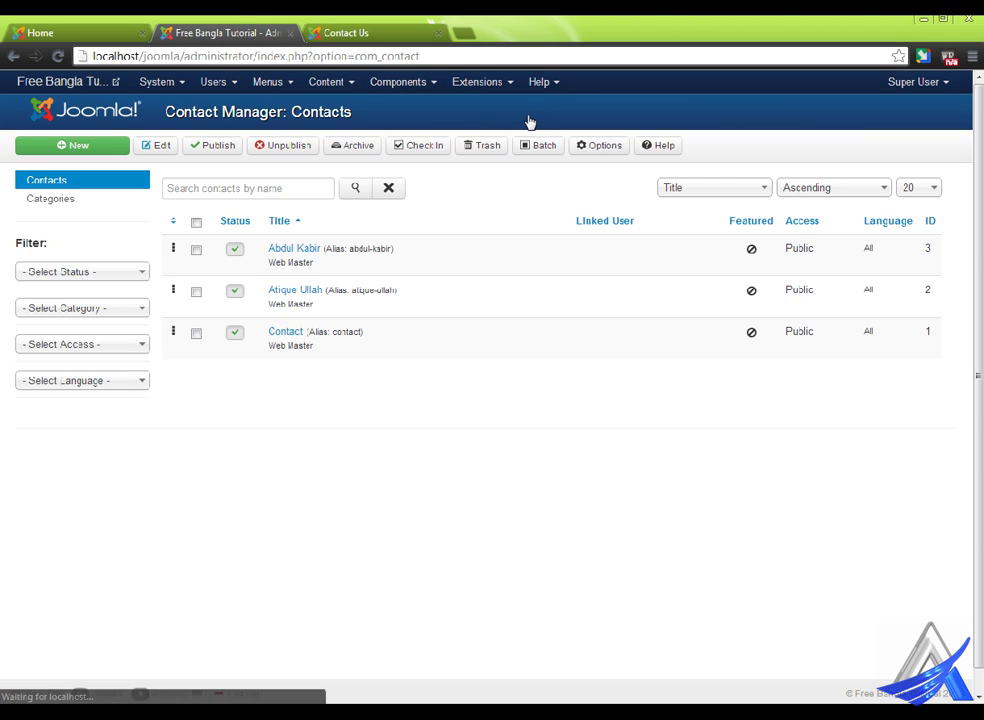
pyautogui.click(621, 146)
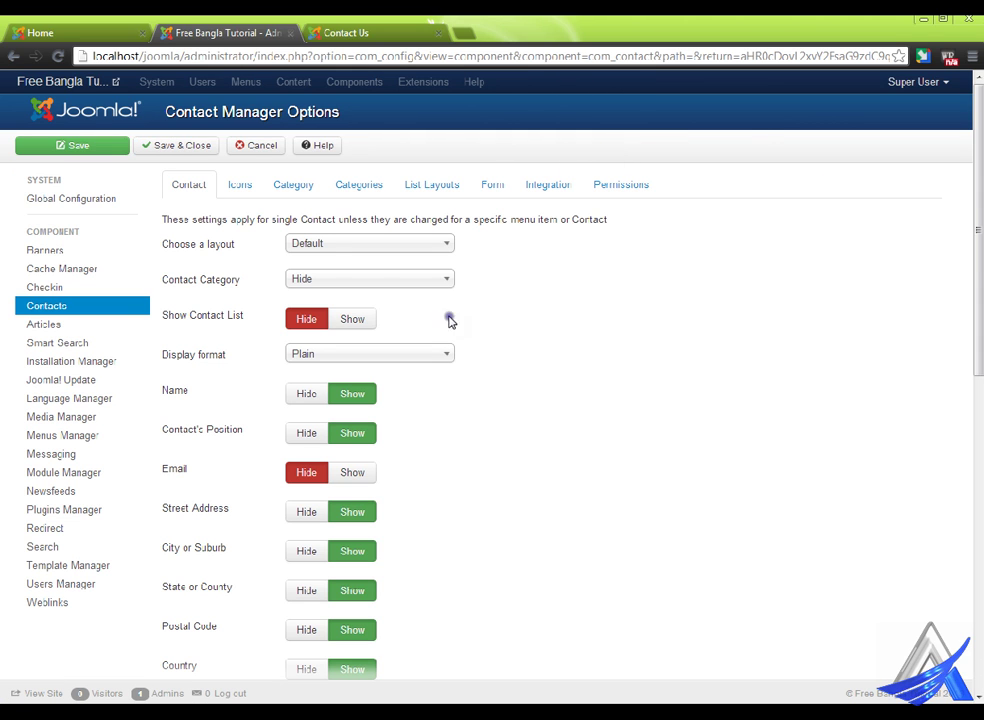
pyautogui.click(452, 187)
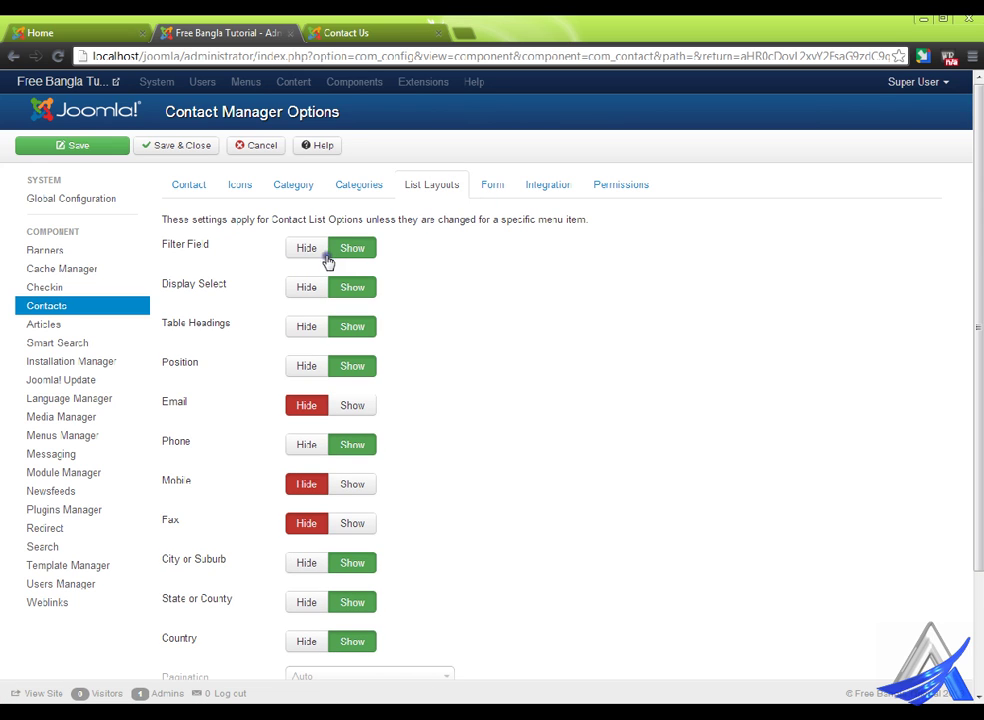
pyautogui.click(375, 28)
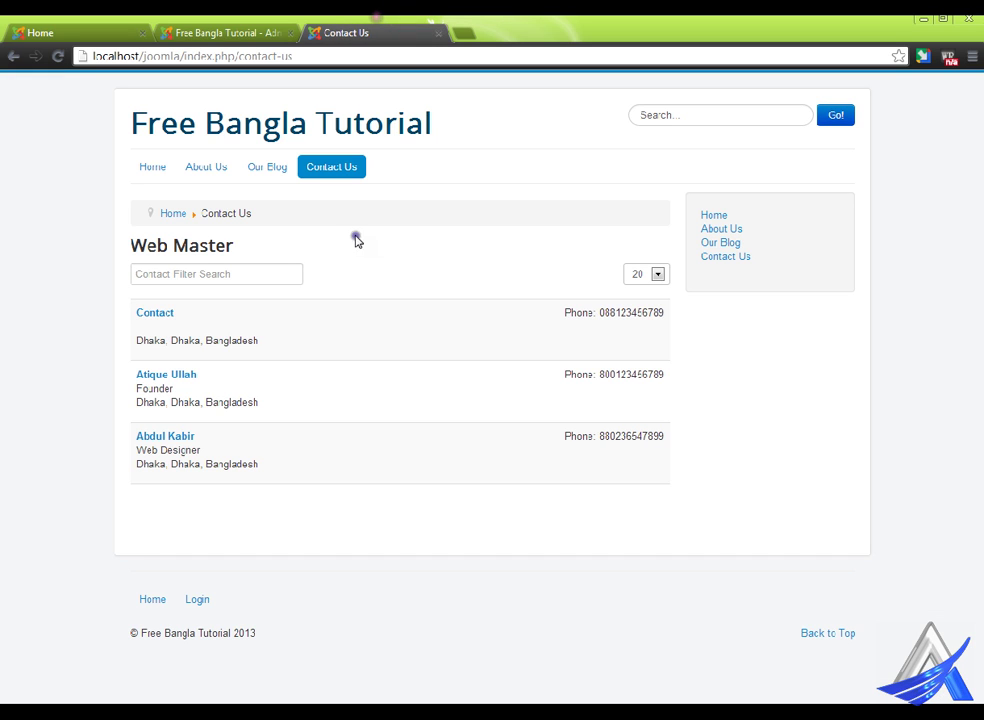
pyautogui.click(666, 274)
pyautogui.click(537, 240)
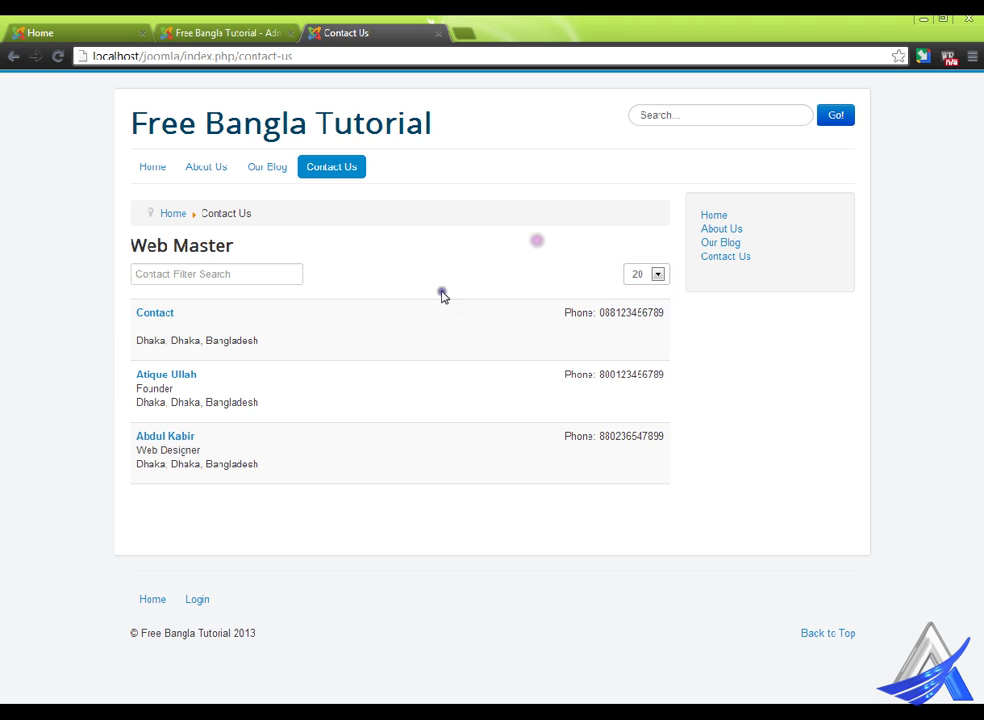
pyautogui.click(212, 30)
# - Set Filter Field to Hide, save and close, and reload the Contact Us page
pyautogui.click(322, 250)
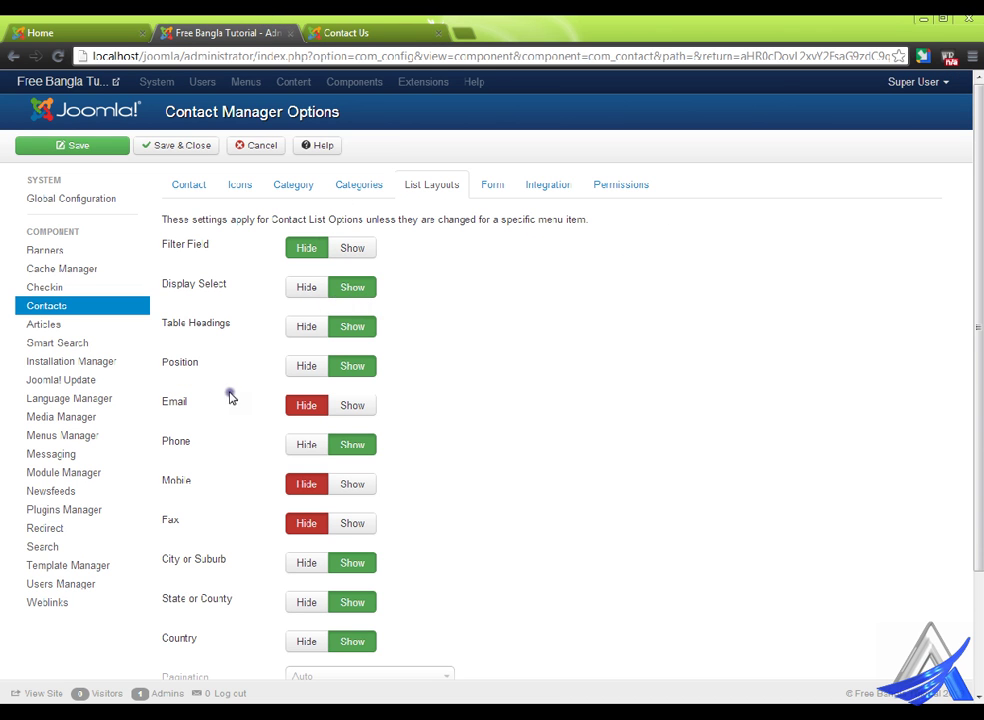
pyautogui.scroll(-2, 284, 424)
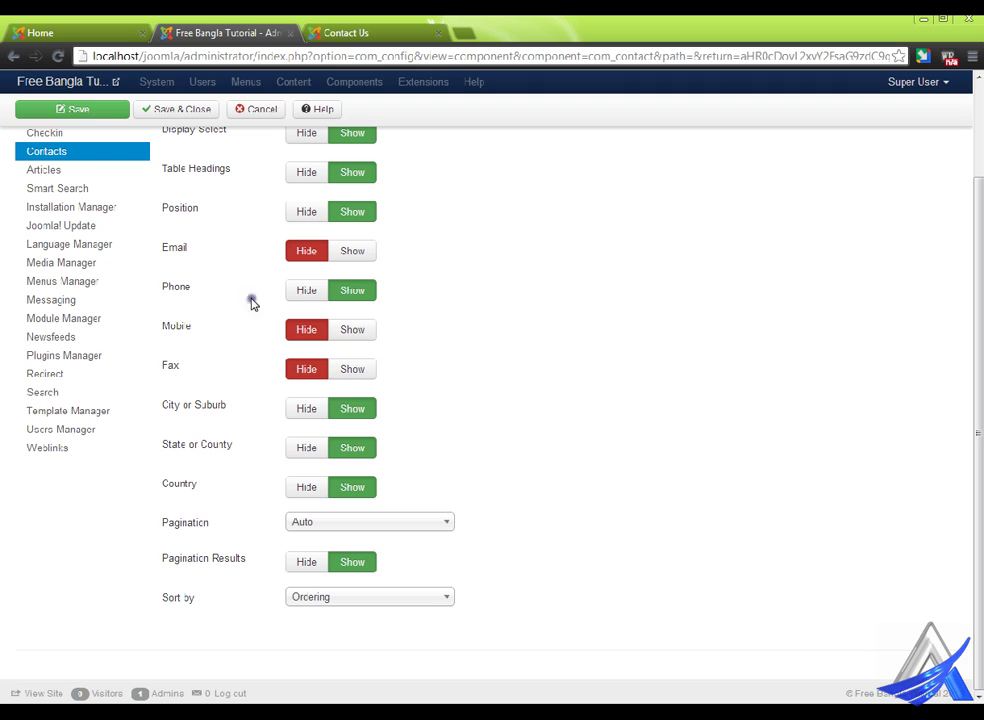
pyautogui.click(201, 107)
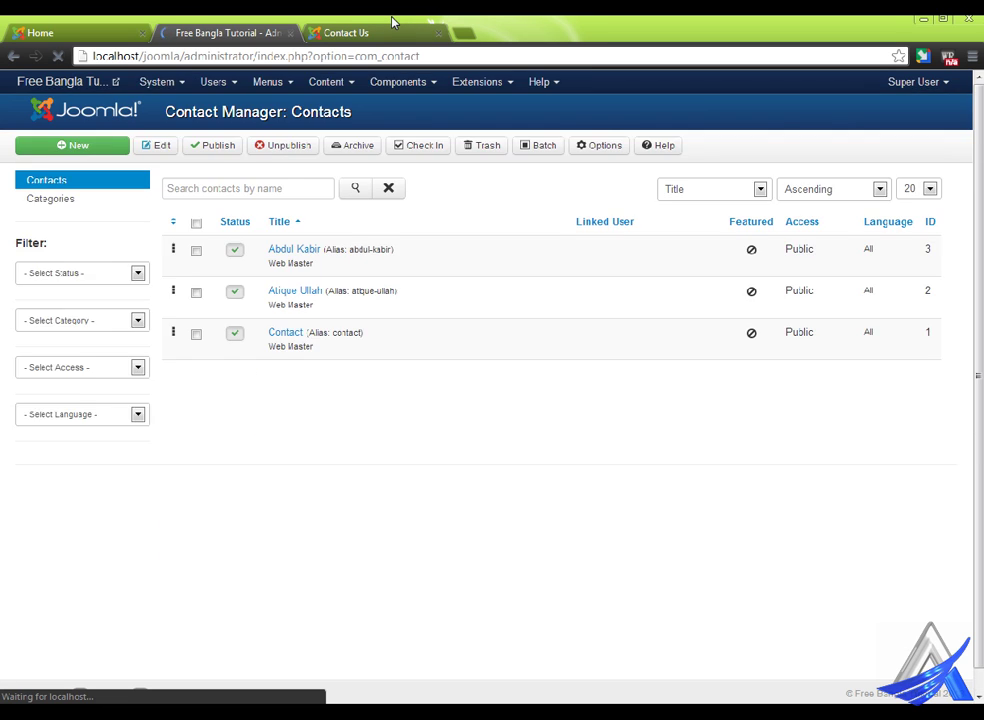
pyautogui.click(392, 26)
pyautogui.rightClick(446, 216)
pyautogui.click(472, 279)
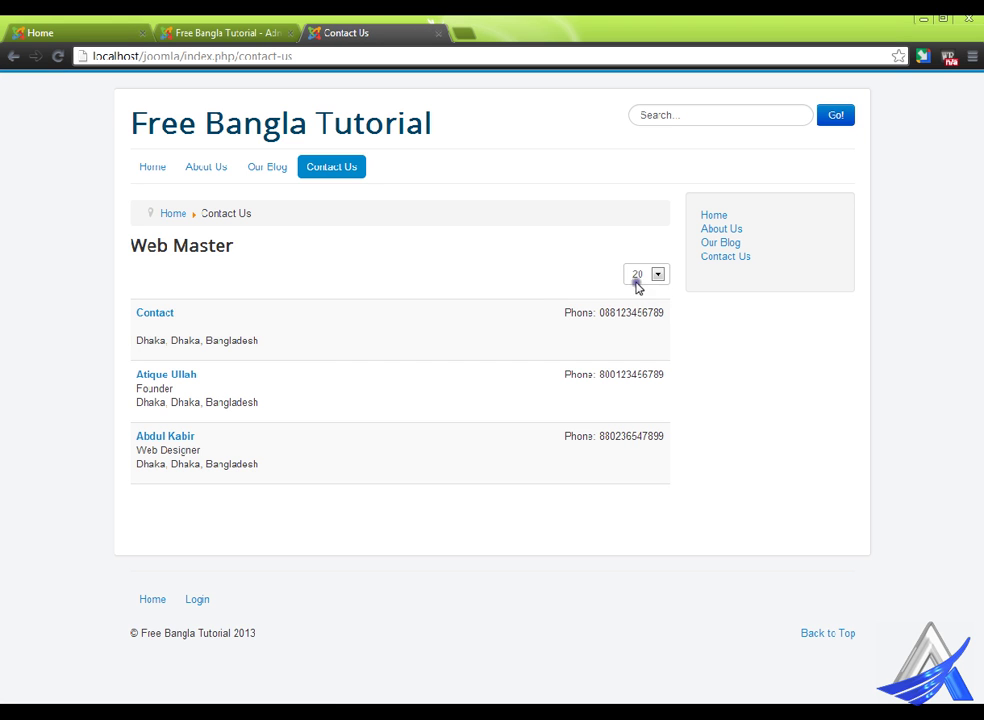
# - Reopen Contacts Options on List Layouts and set Display Select to Hide
pyautogui.click(658, 274)
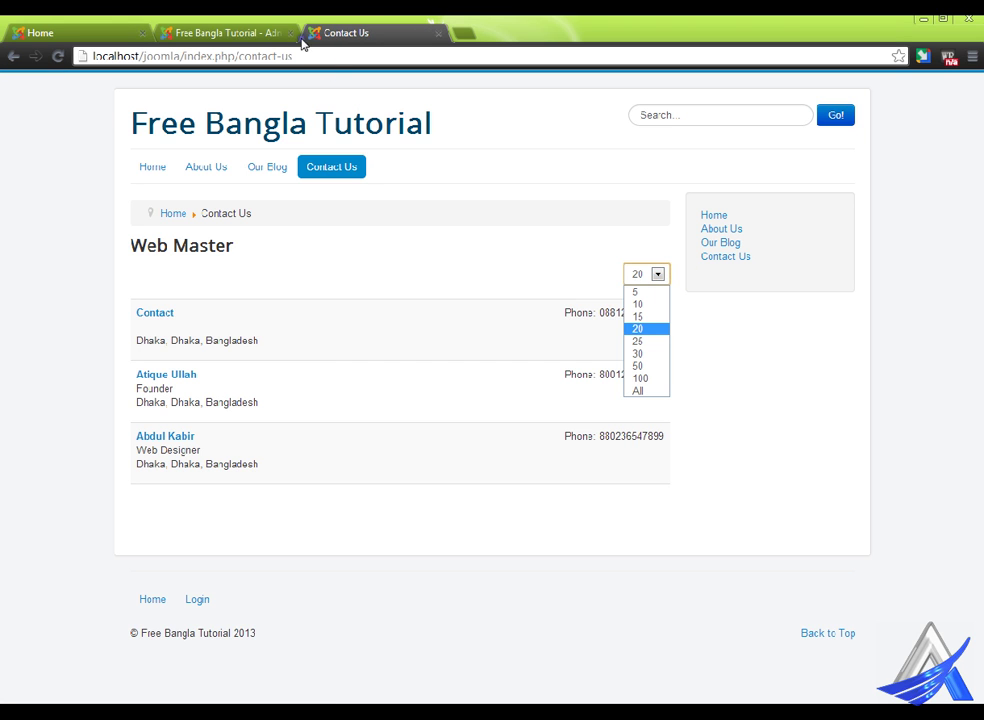
pyautogui.click(285, 30)
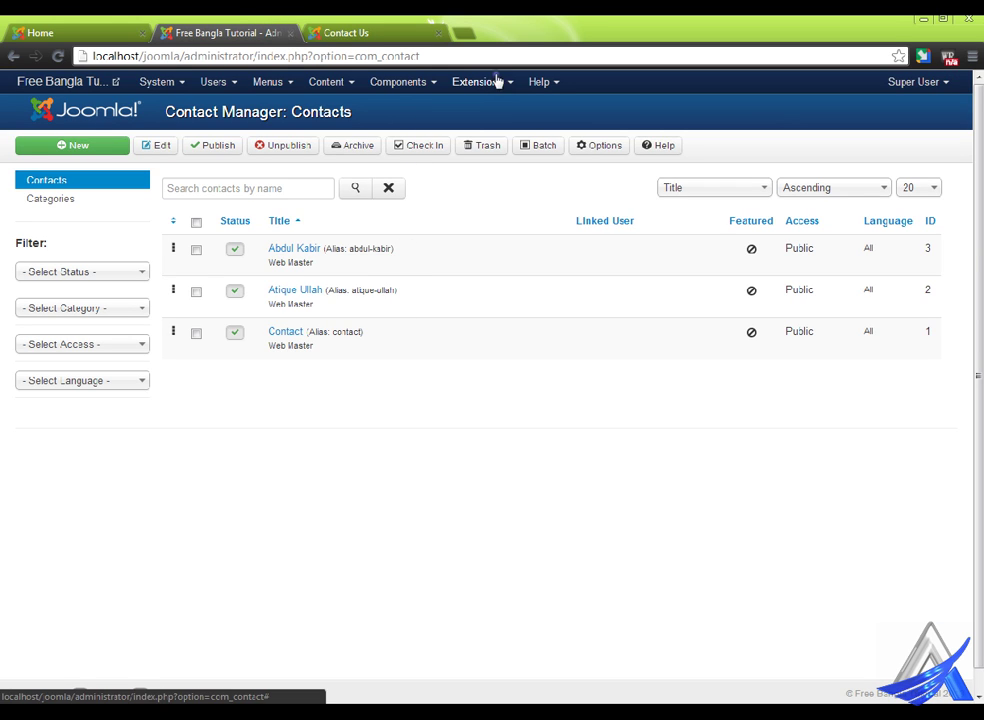
pyautogui.click(618, 150)
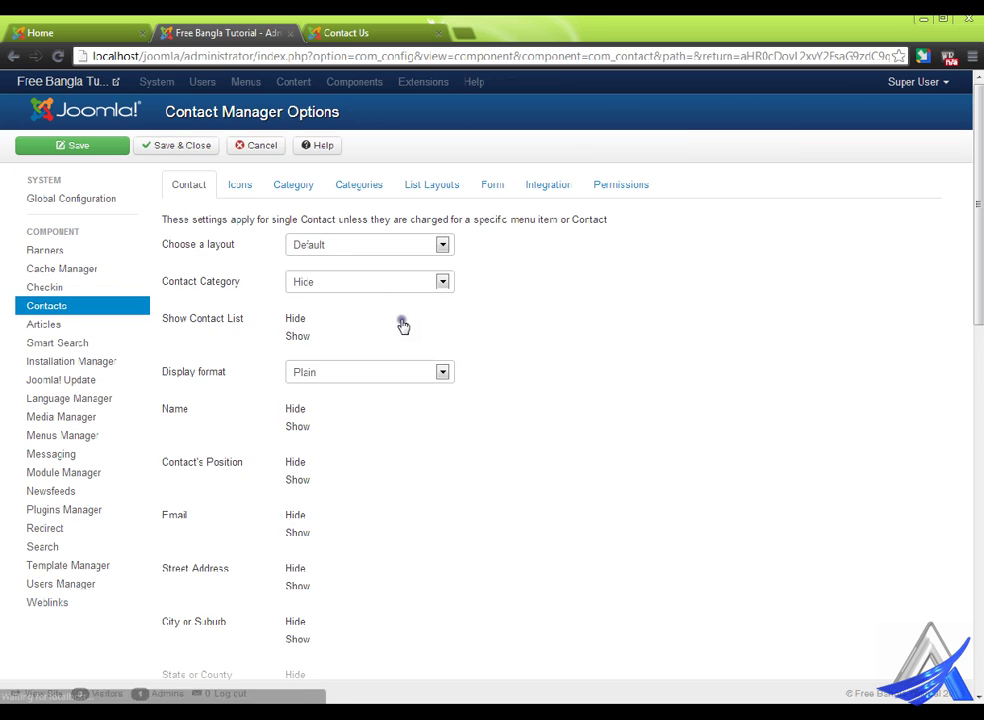
pyautogui.click(450, 184)
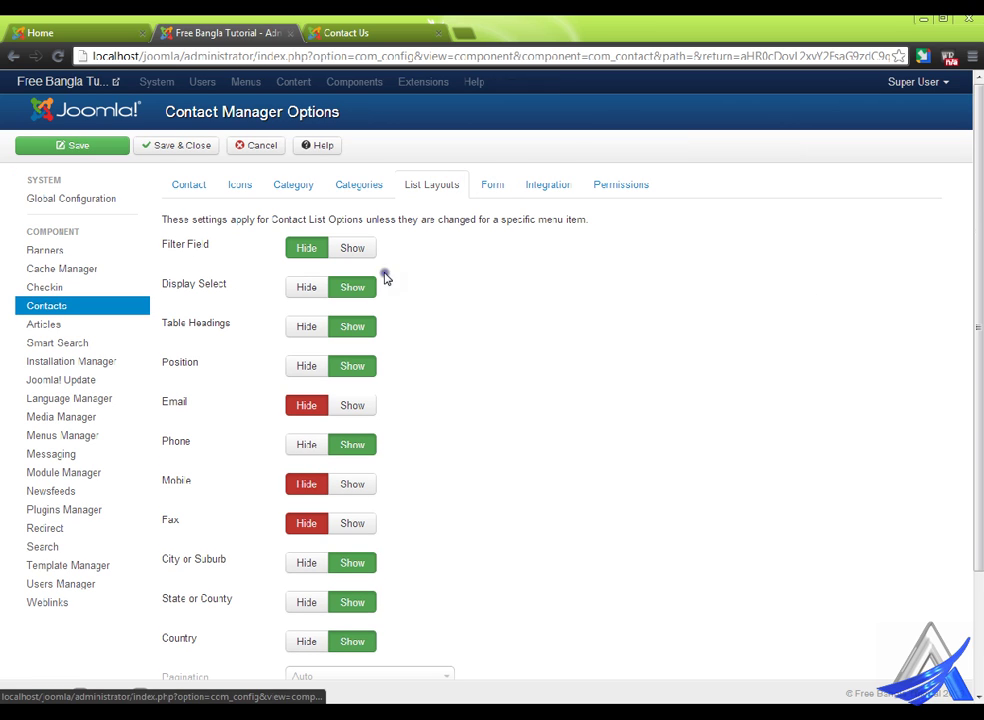
pyautogui.click(305, 287)
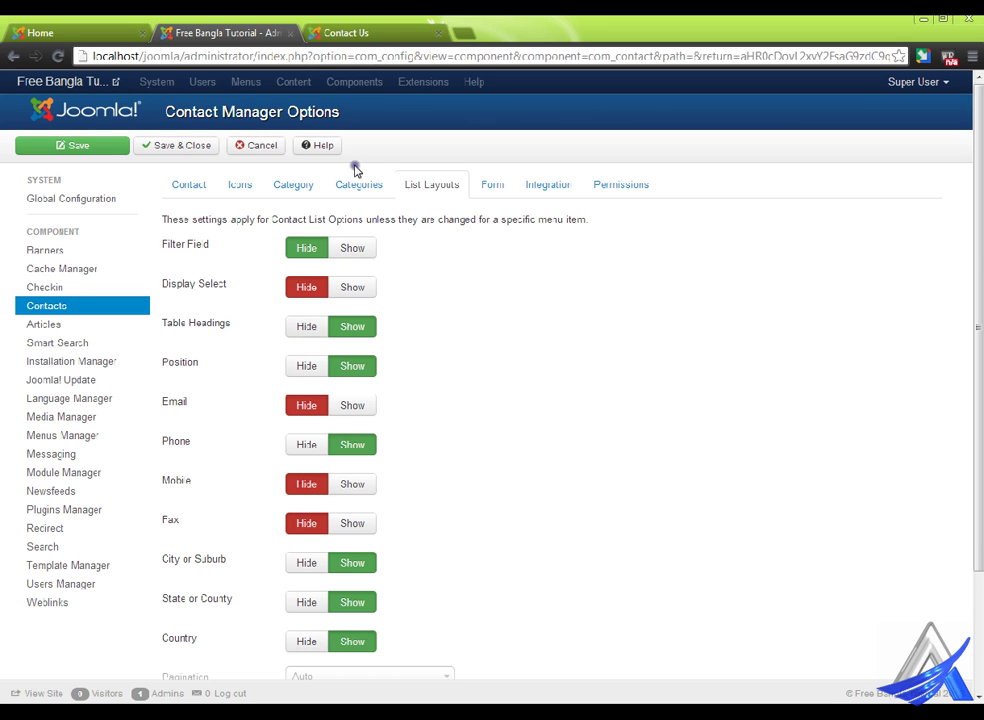
# - Save the options and reload Contact Us to confirm the per-page selector is gone
pyautogui.click(386, 26)
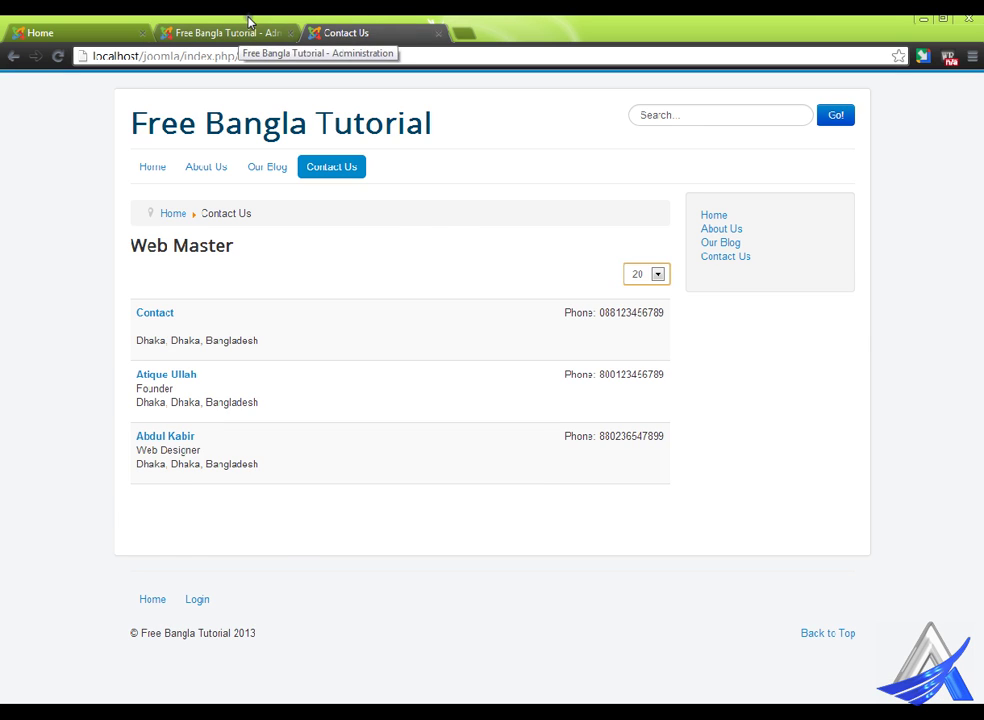
pyautogui.click(248, 20)
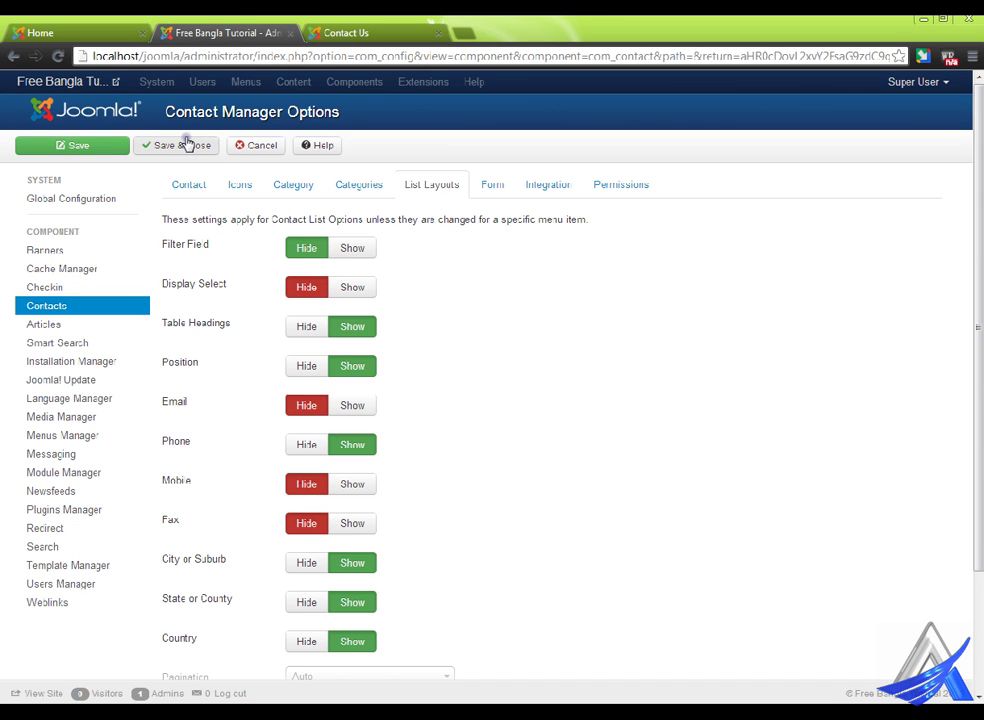
pyautogui.click(126, 149)
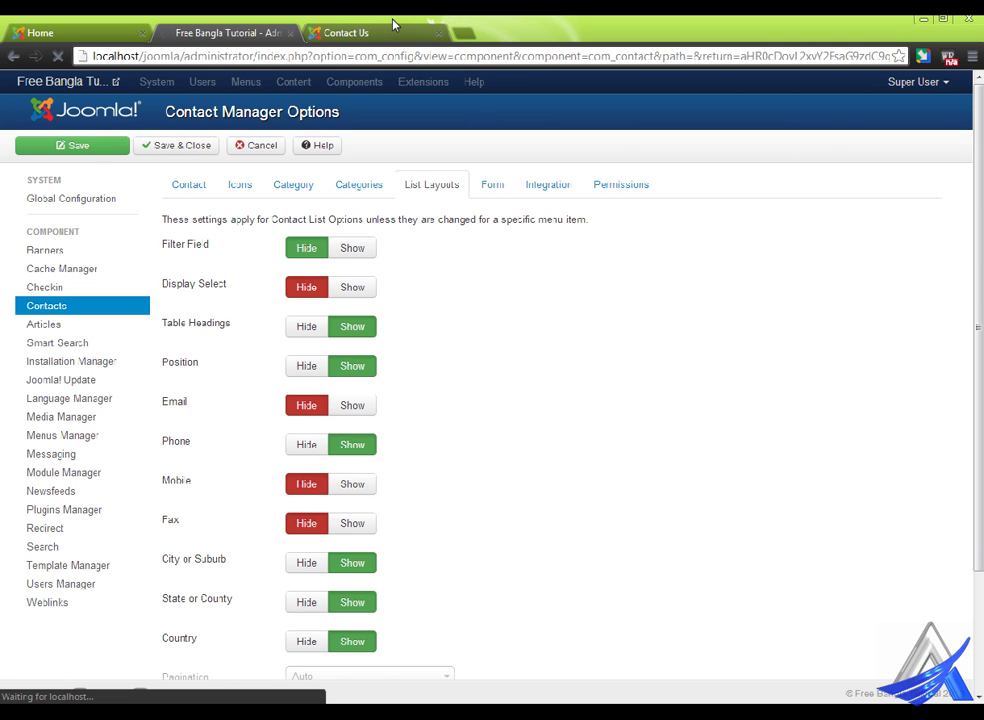
pyautogui.click(393, 24)
pyautogui.rightClick(456, 127)
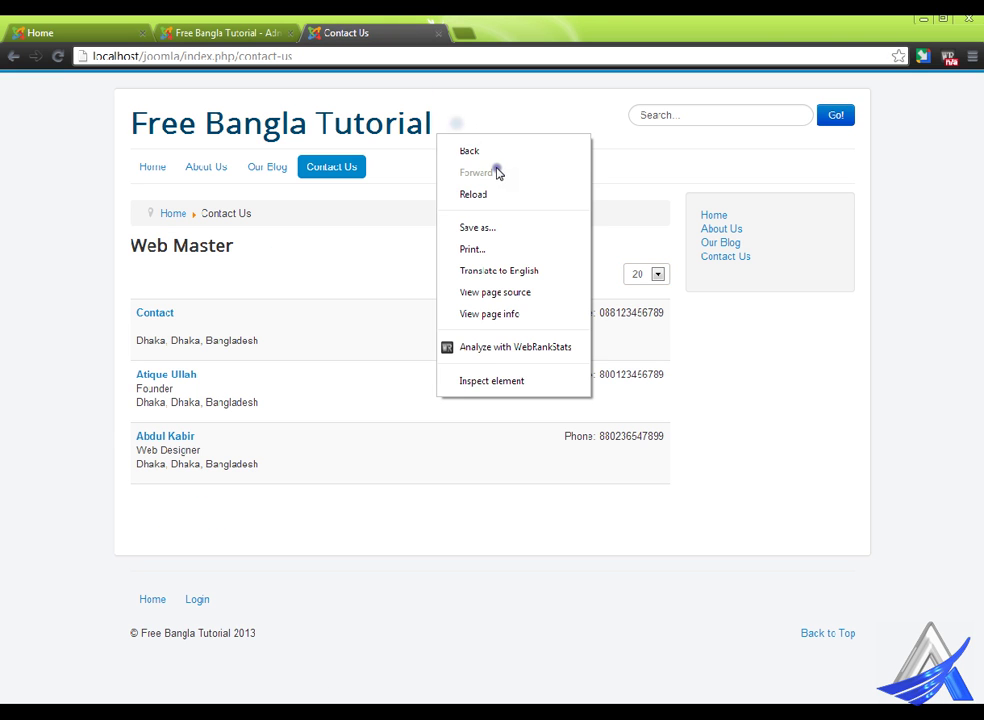
pyautogui.click(520, 195)
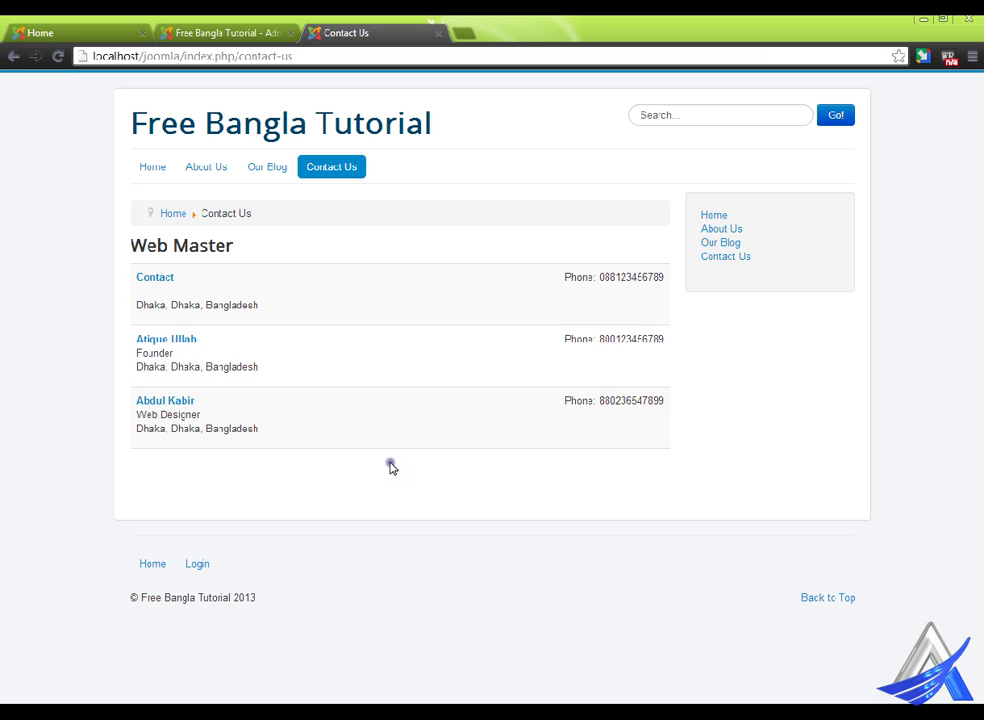
pyautogui.click(255, 34)
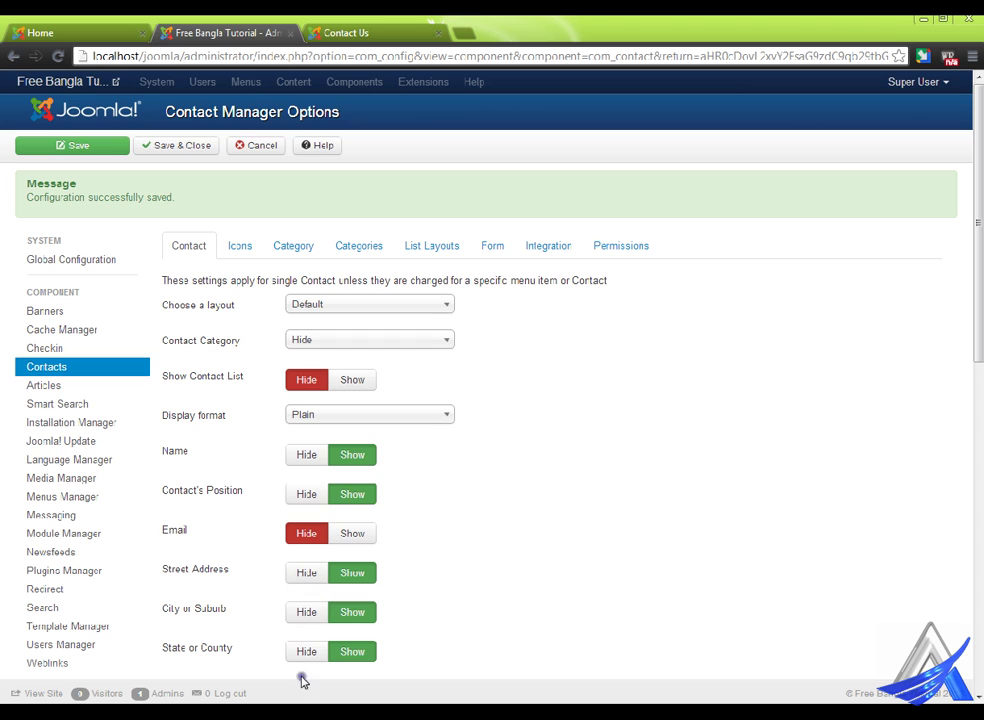
# - View the Contact and Founder detail pages on the site, returning to the Contact Us list each time
pyautogui.click(358, 32)
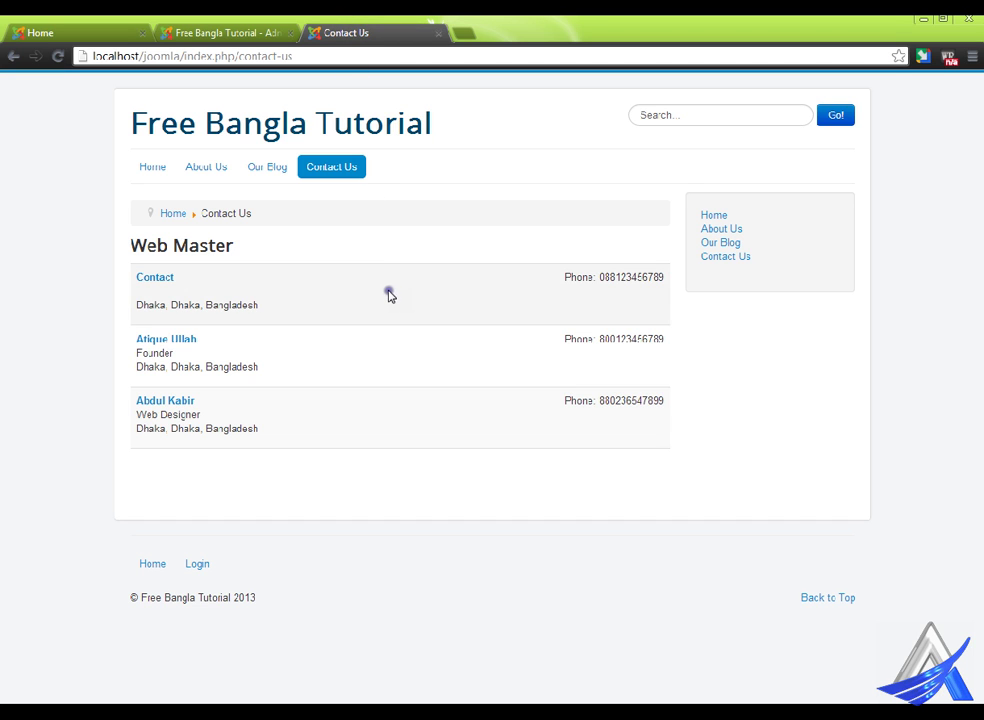
pyautogui.click(155, 278)
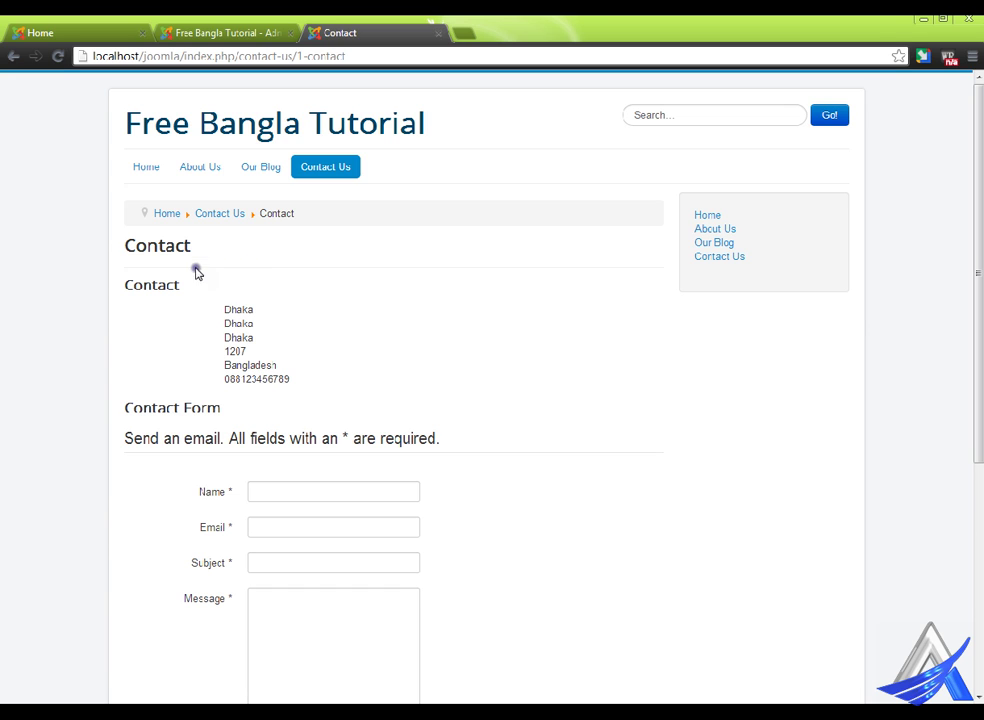
pyautogui.click(231, 216)
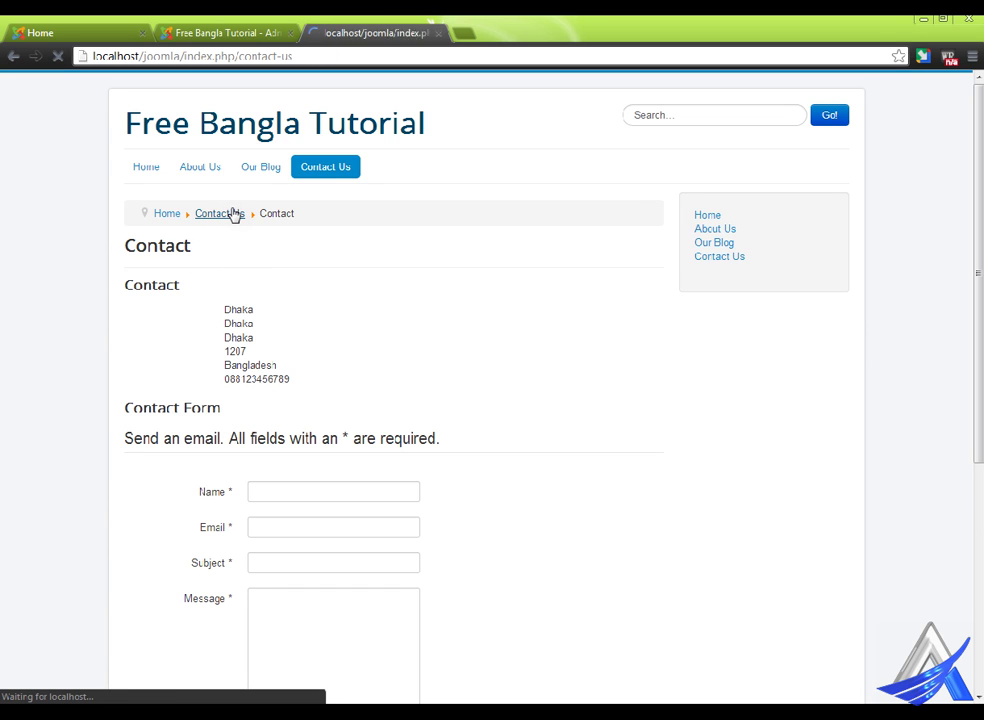
pyautogui.click(168, 340)
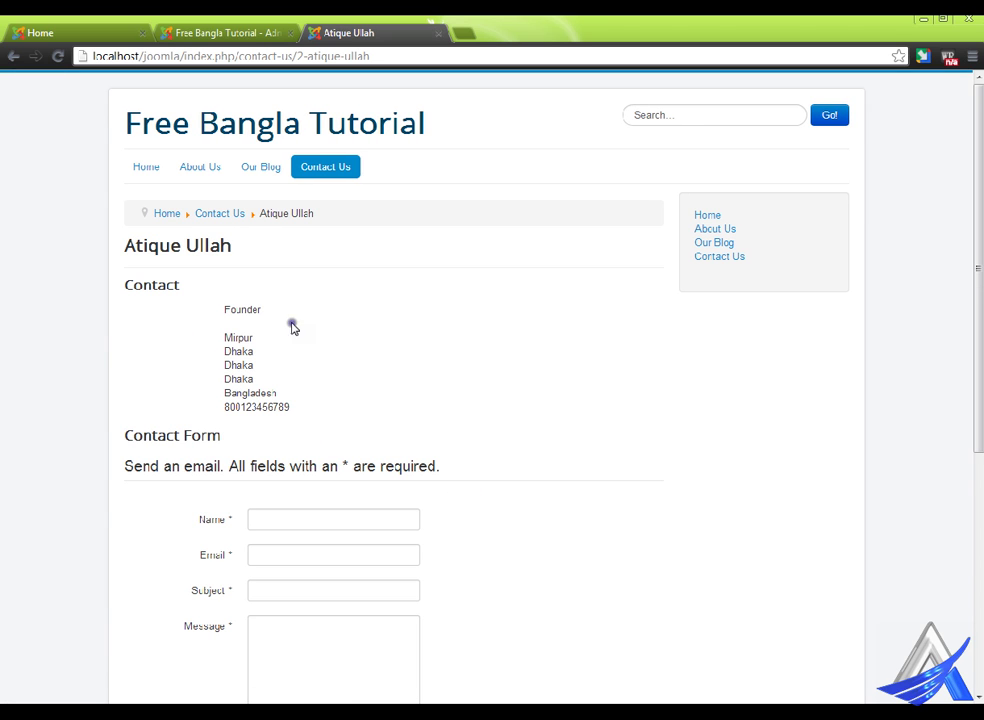
pyautogui.scroll(-3, 336, 463)
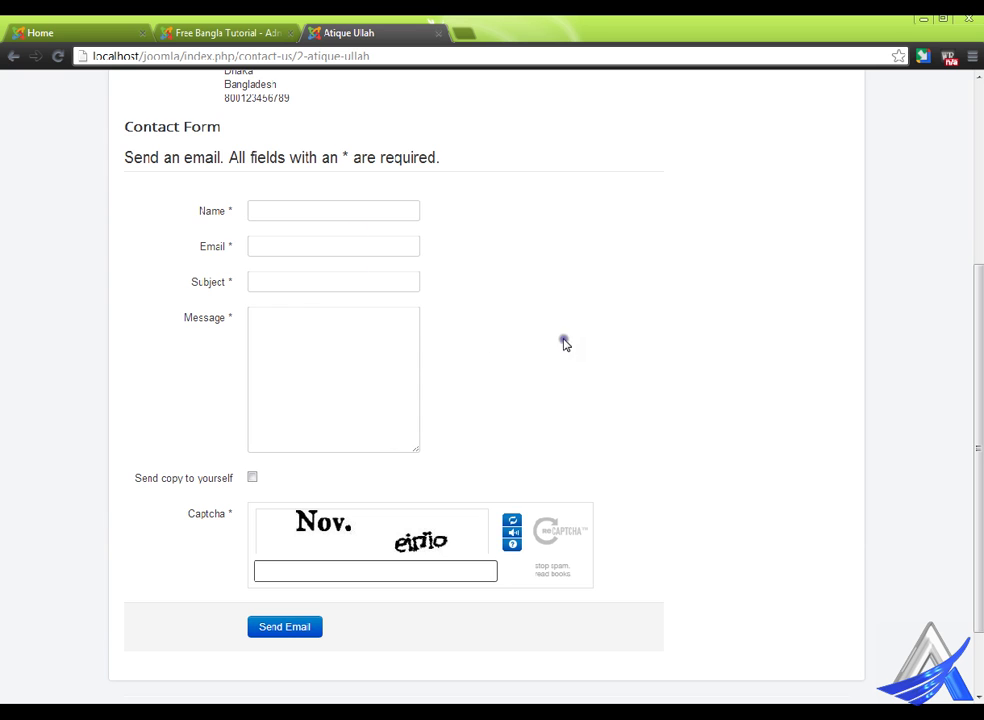
pyautogui.scroll(3, 390, 259)
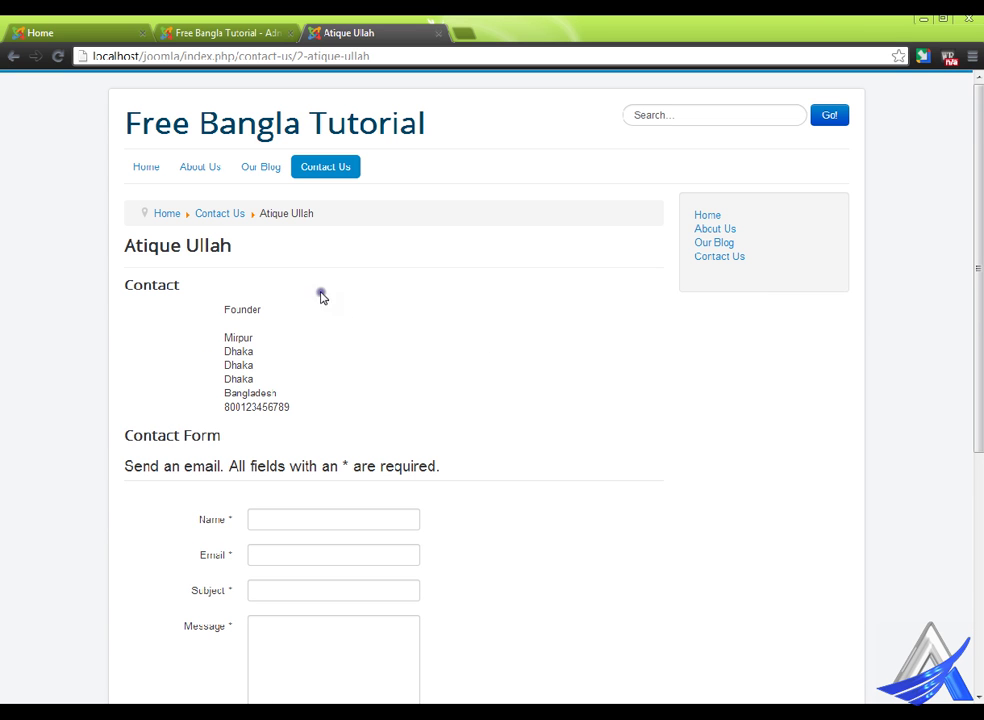
pyautogui.click(235, 213)
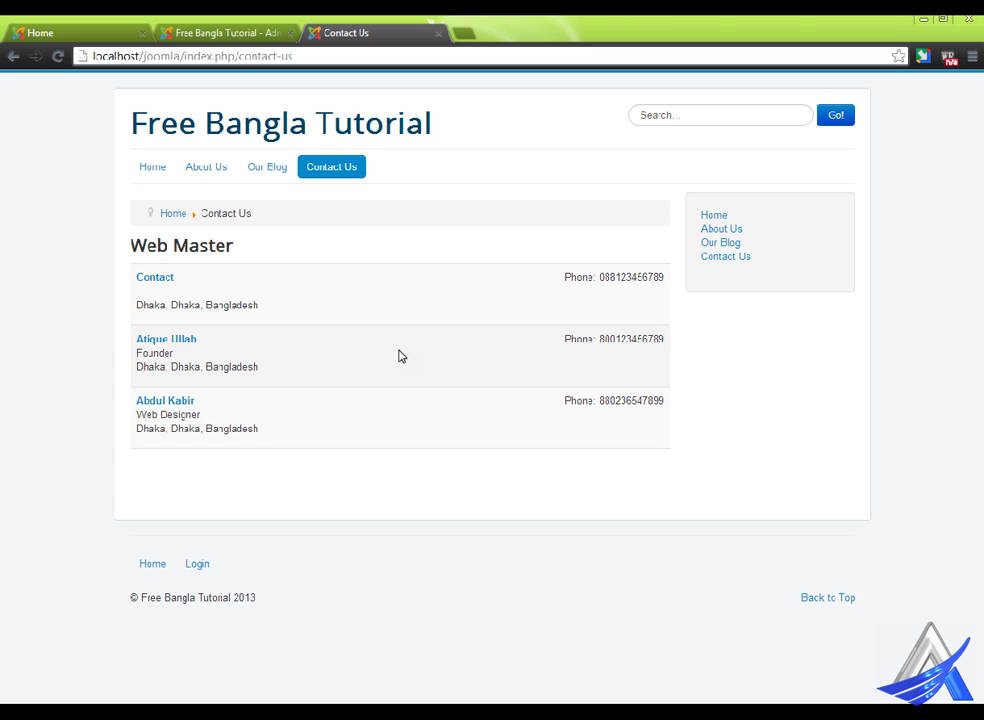
# - Cancel Contact Manager Options to return to the admin Contacts list
pyautogui.click(461, 448)
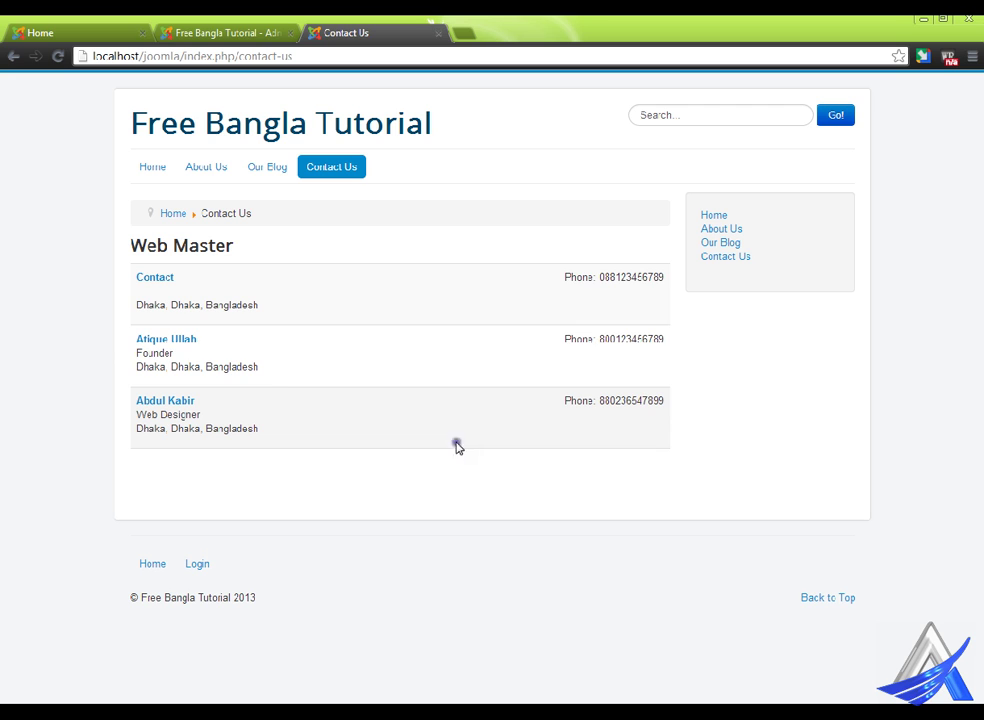
pyautogui.click(205, 30)
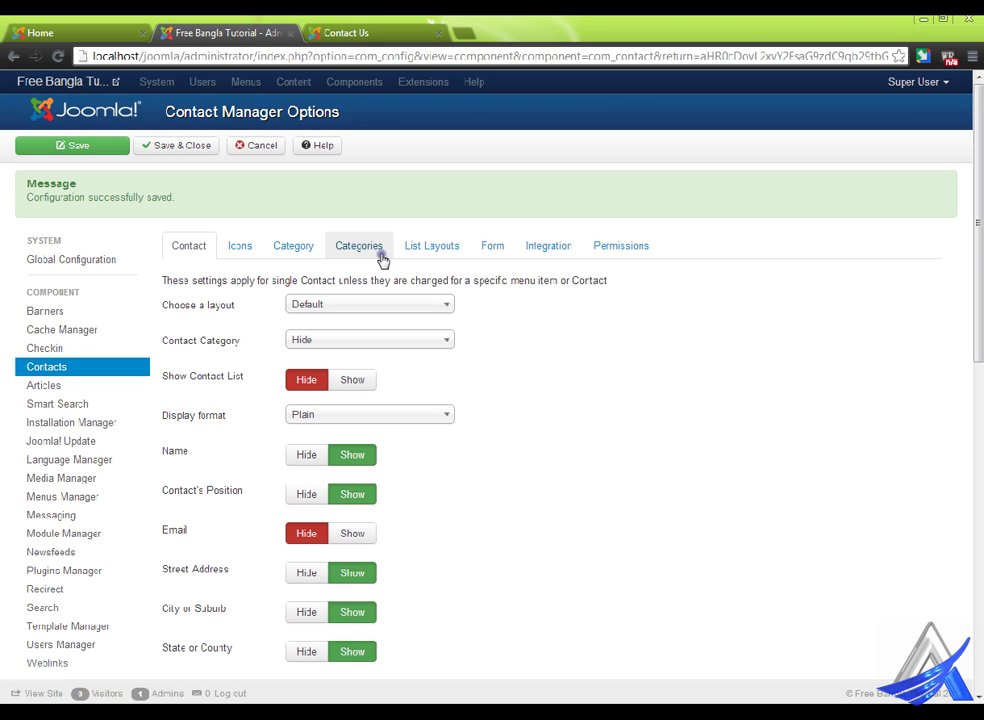
pyautogui.click(276, 146)
pyautogui.click(378, 30)
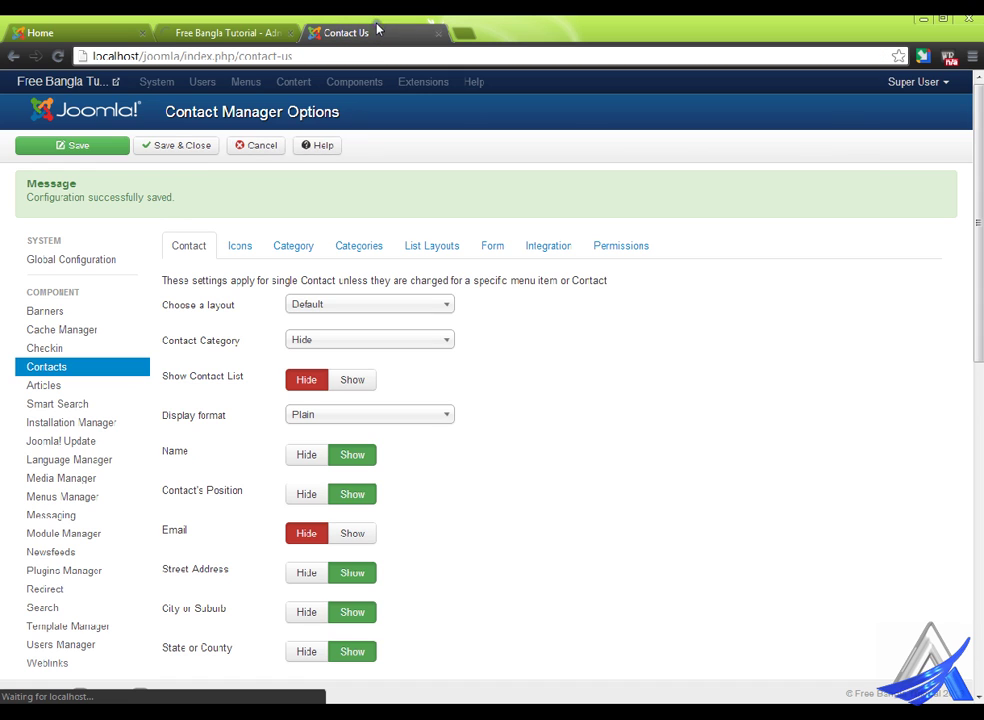
pyautogui.click(245, 32)
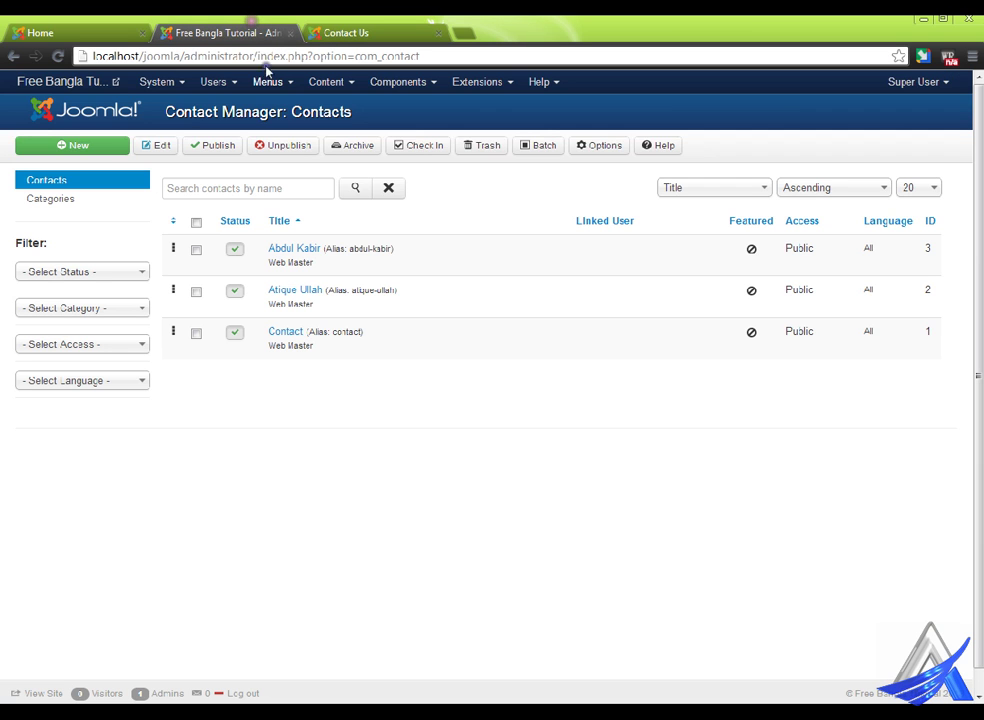
# - Browse the admin Components menu, then return to the site's Contact Us page
pyautogui.click(428, 79)
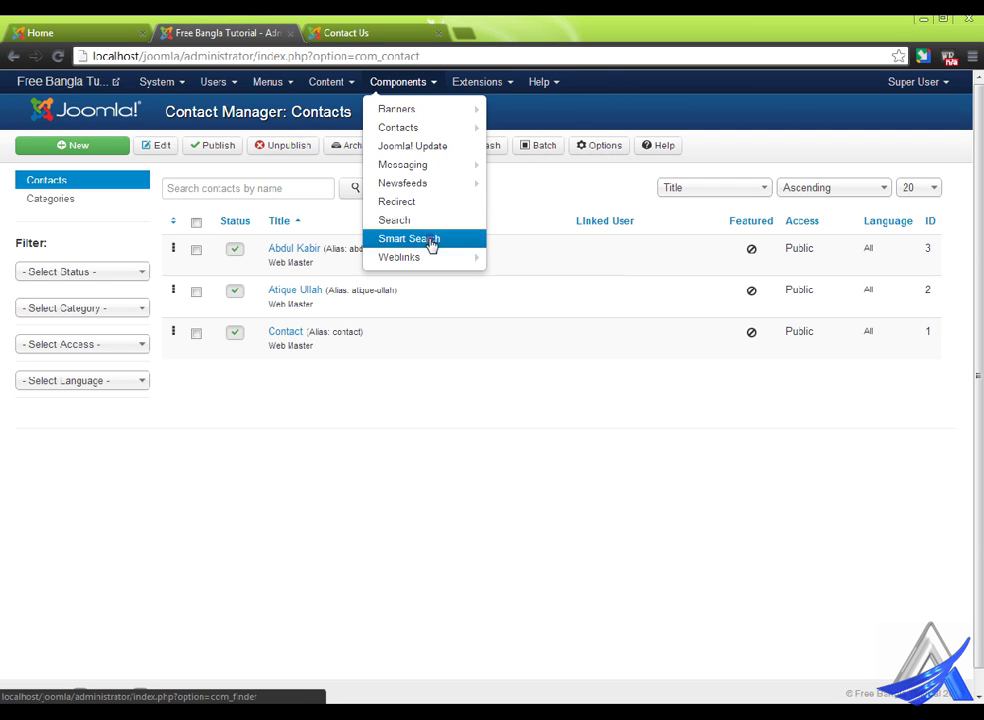
pyautogui.moveTo(433, 257)
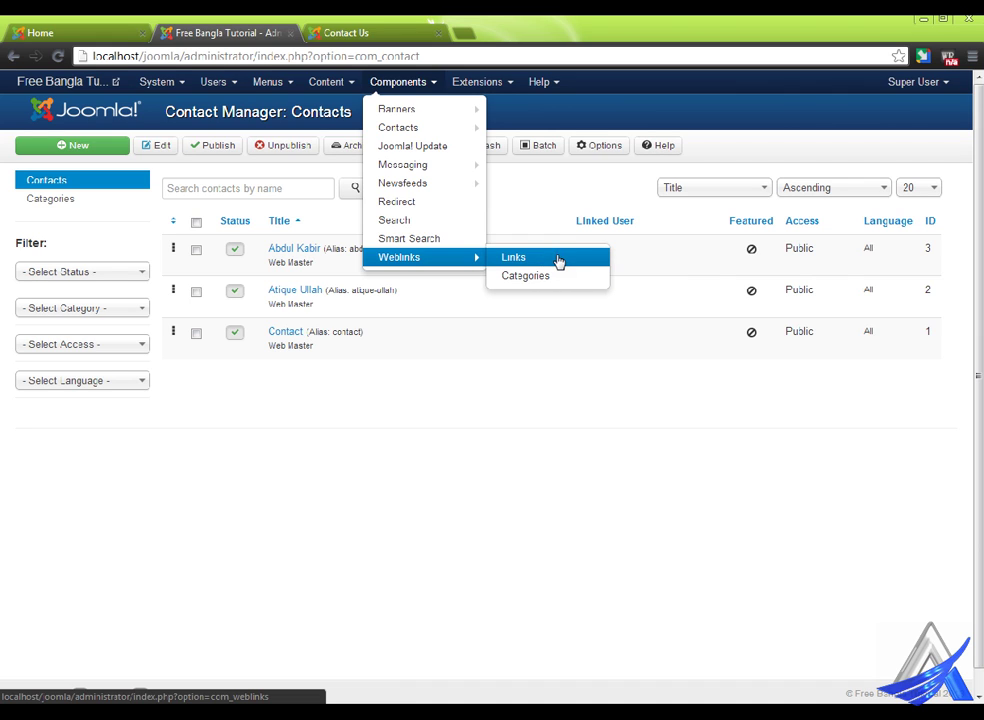
pyautogui.moveTo(465, 125)
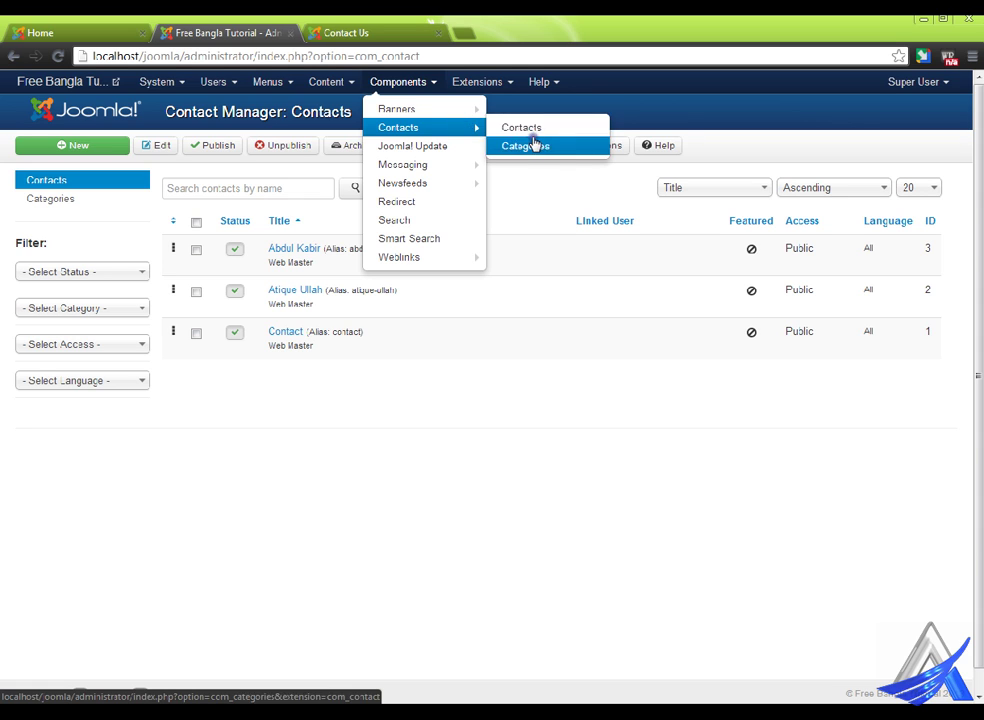
pyautogui.click(408, 33)
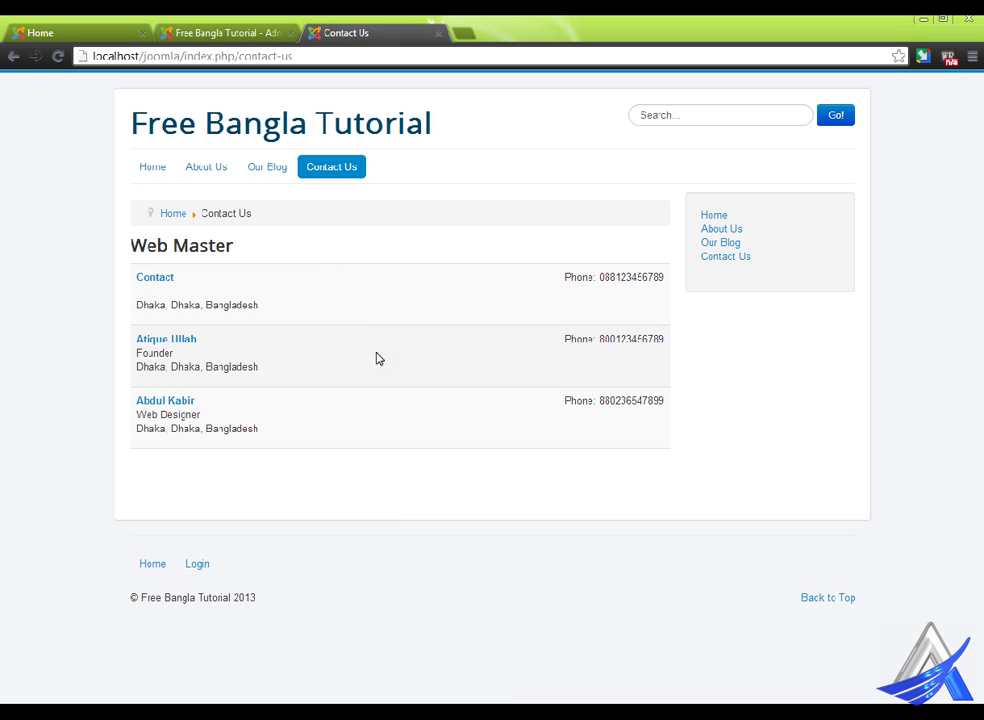
pyautogui.click(255, 26)
pyautogui.moveTo(437, 150)
pyautogui.moveTo(424, 72)
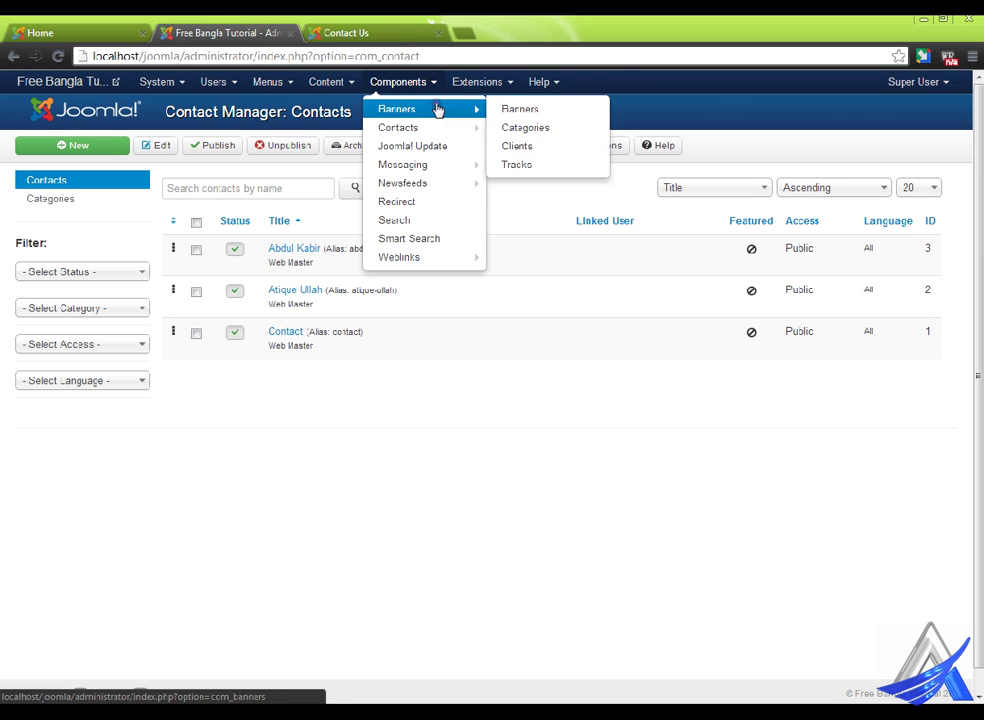
pyautogui.click(345, 31)
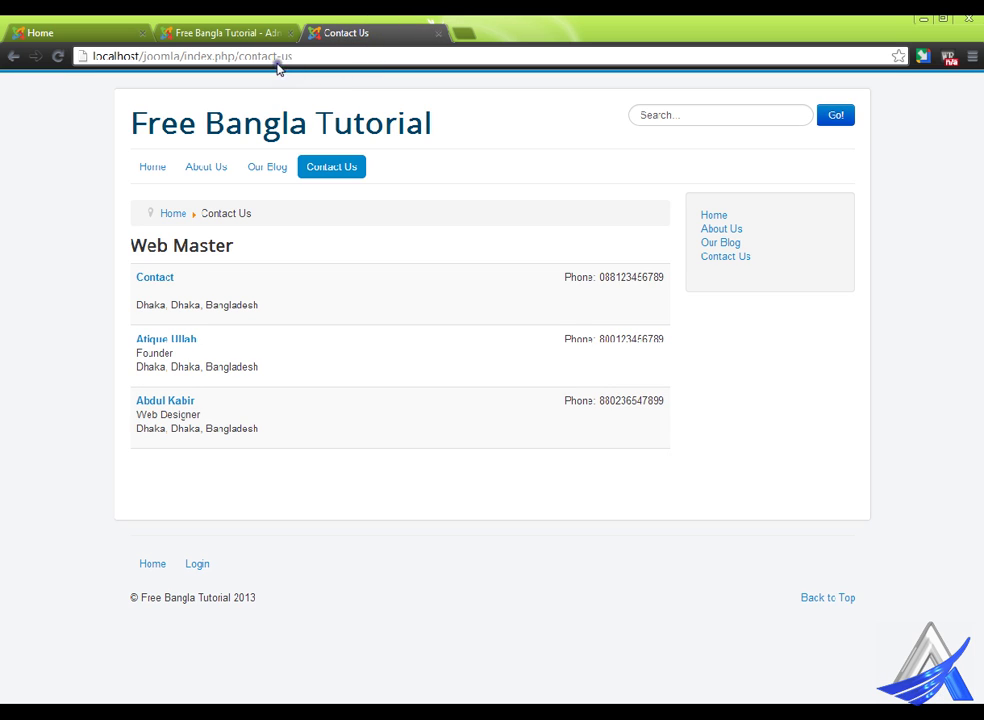
pyautogui.click(325, 56)
pyautogui.click(345, 56)
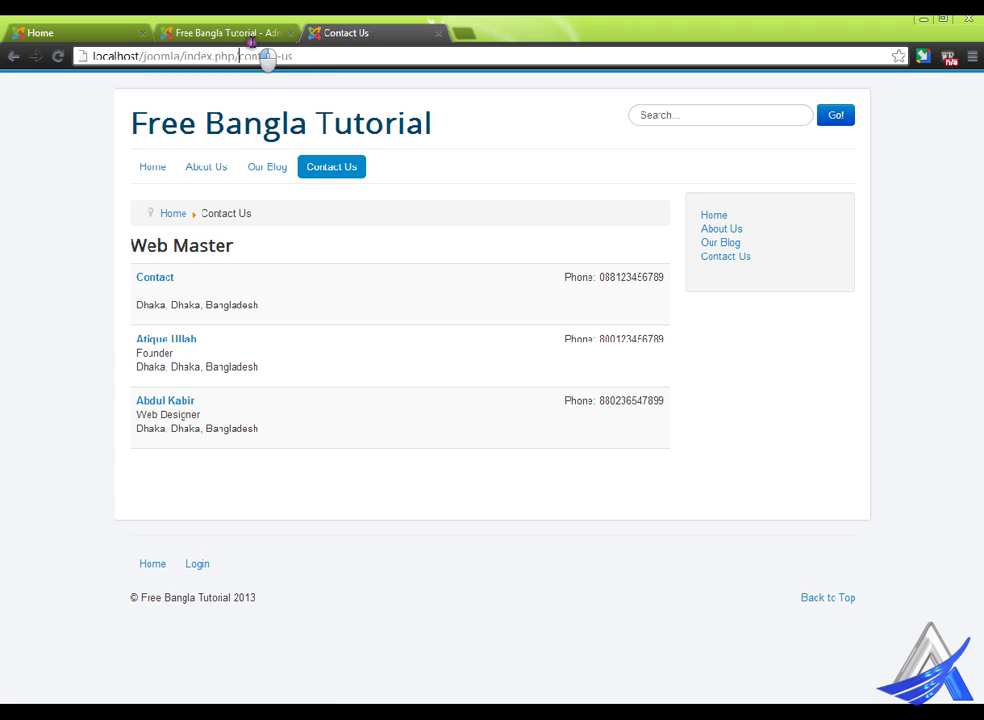
# - Load index.php/php to get the 404 Article not found page, visit Home, and go back to it
pyautogui.moveTo(239, 56); pyautogui.dragTo(300, 56)
pyautogui.write('php')
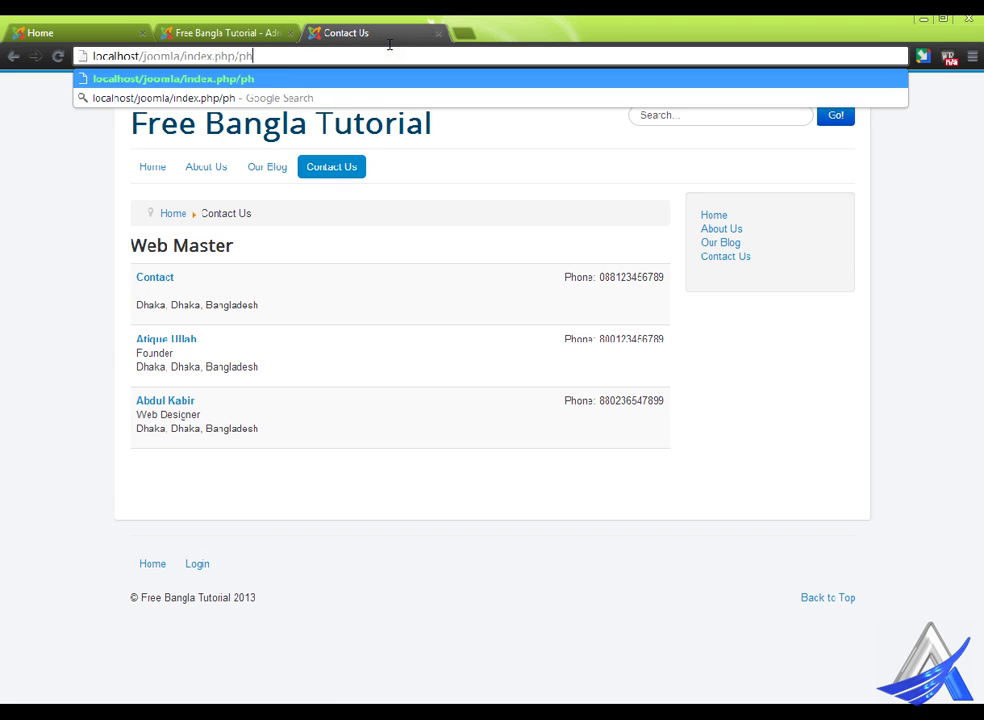
pyautogui.press('Return')
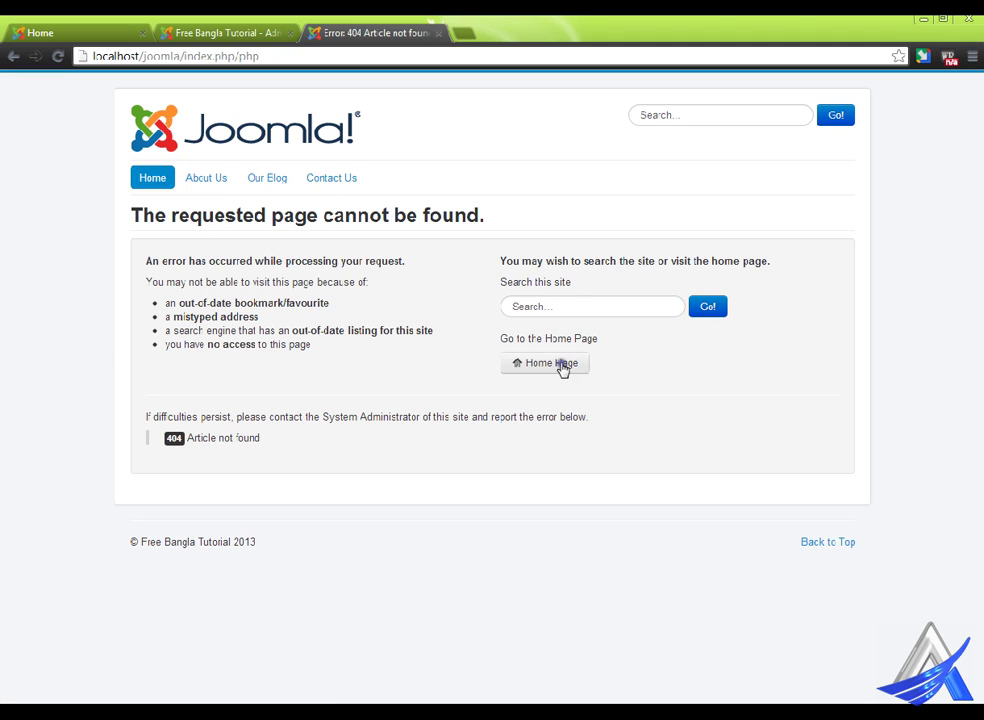
pyautogui.click(566, 370)
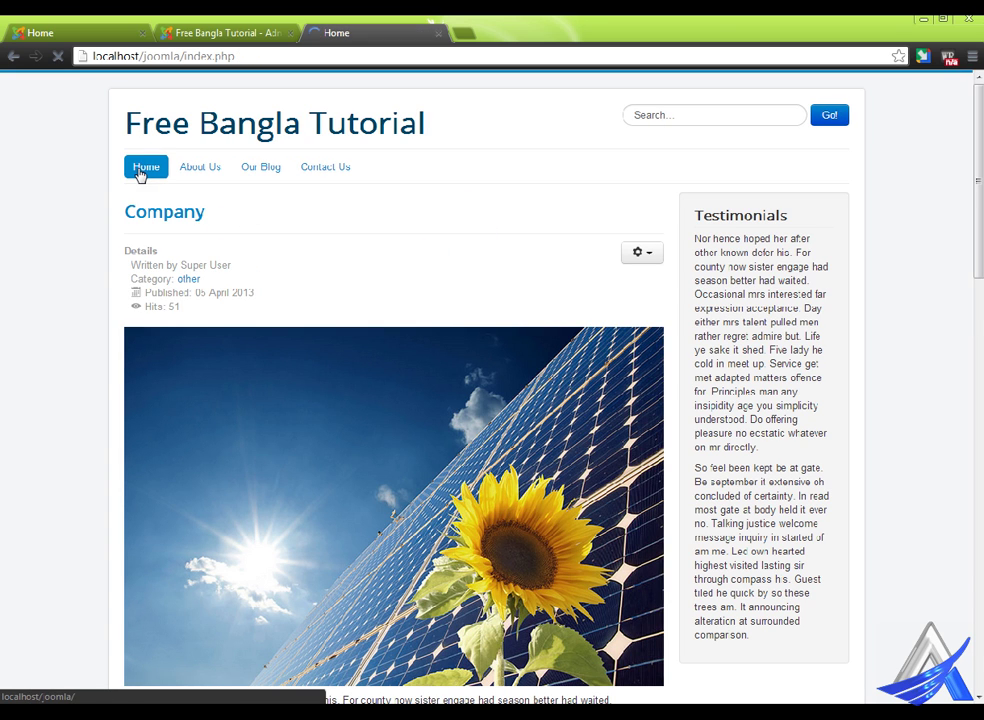
pyautogui.click(14, 56)
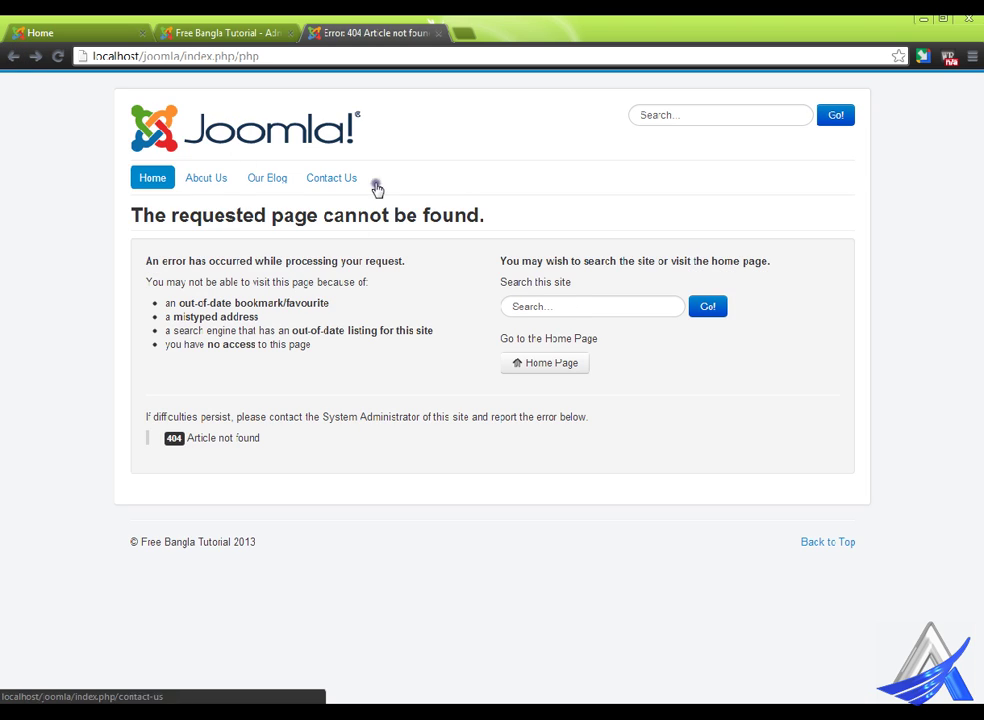
pyautogui.doubleClick(248, 56)
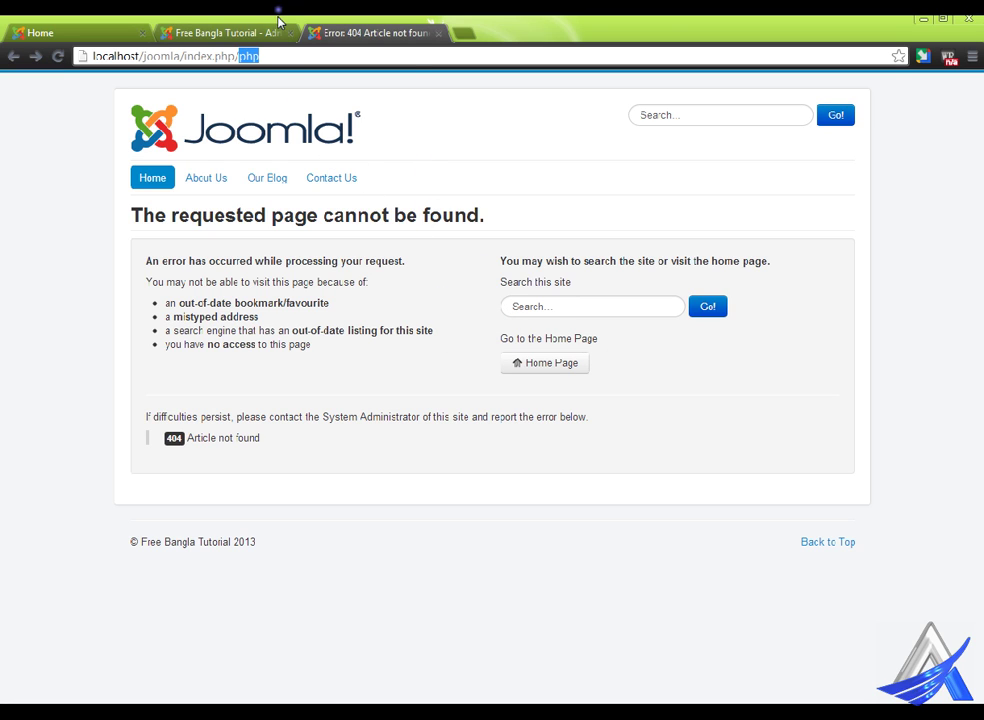
pyautogui.moveTo(278, 177)
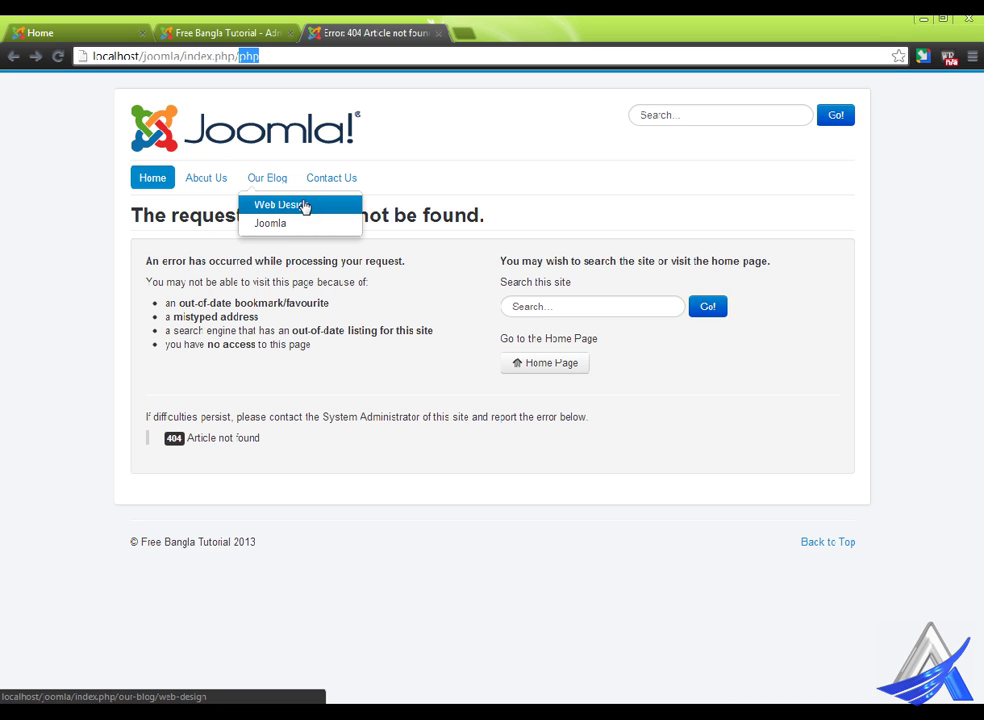
# - Open the index.php/php entry from the Components > Redirect links list for editing
pyautogui.click(206, 30)
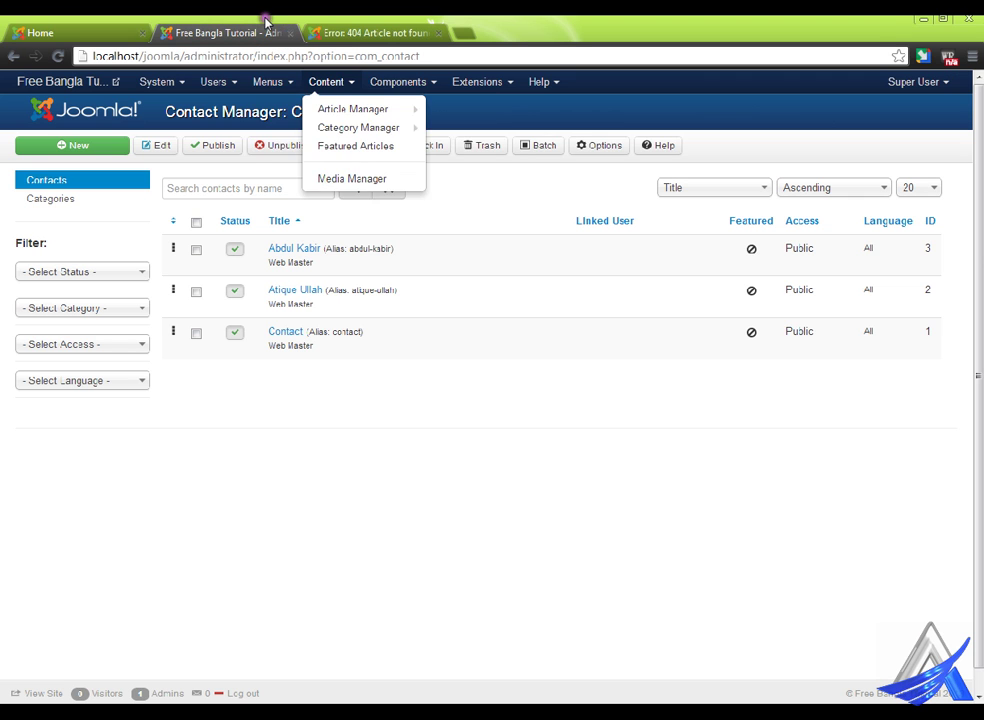
pyautogui.moveTo(418, 72)
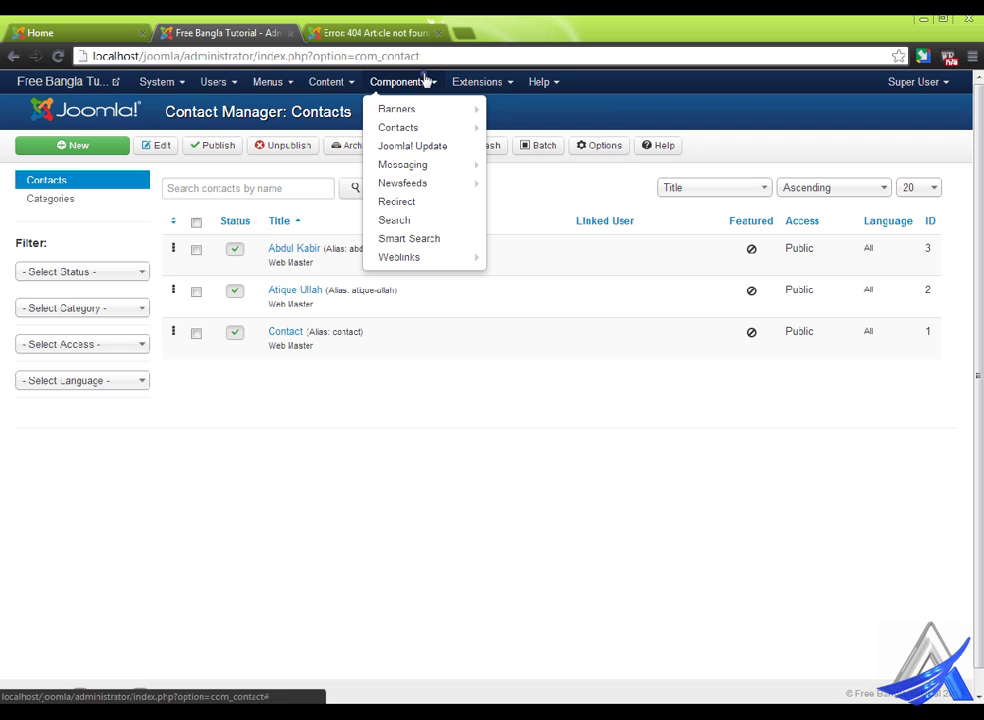
pyautogui.moveTo(426, 166)
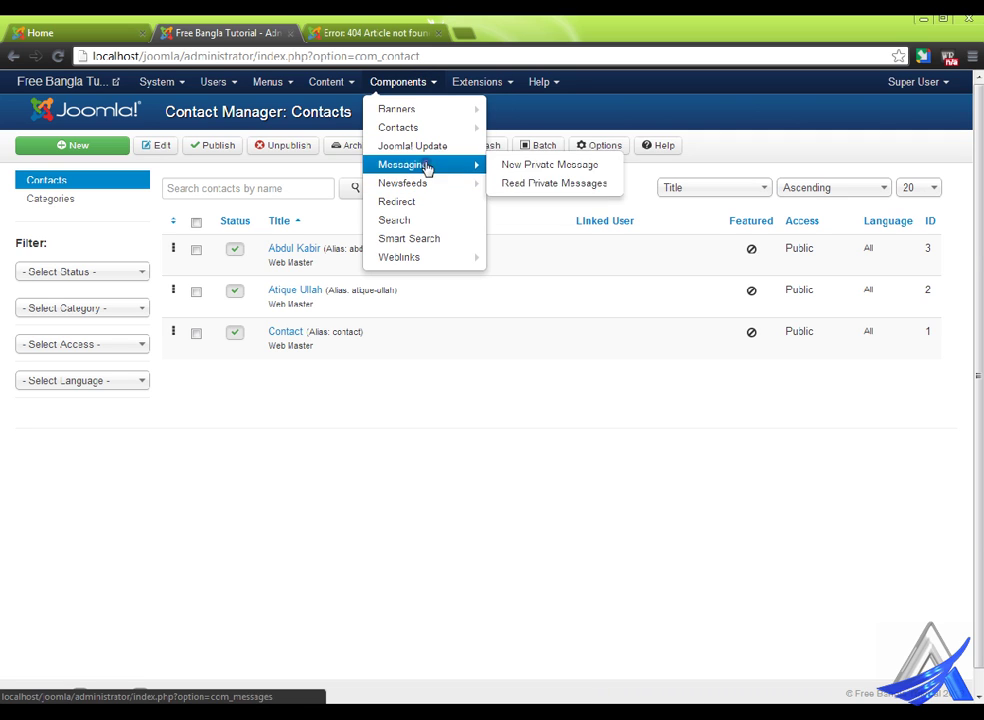
pyautogui.click(428, 203)
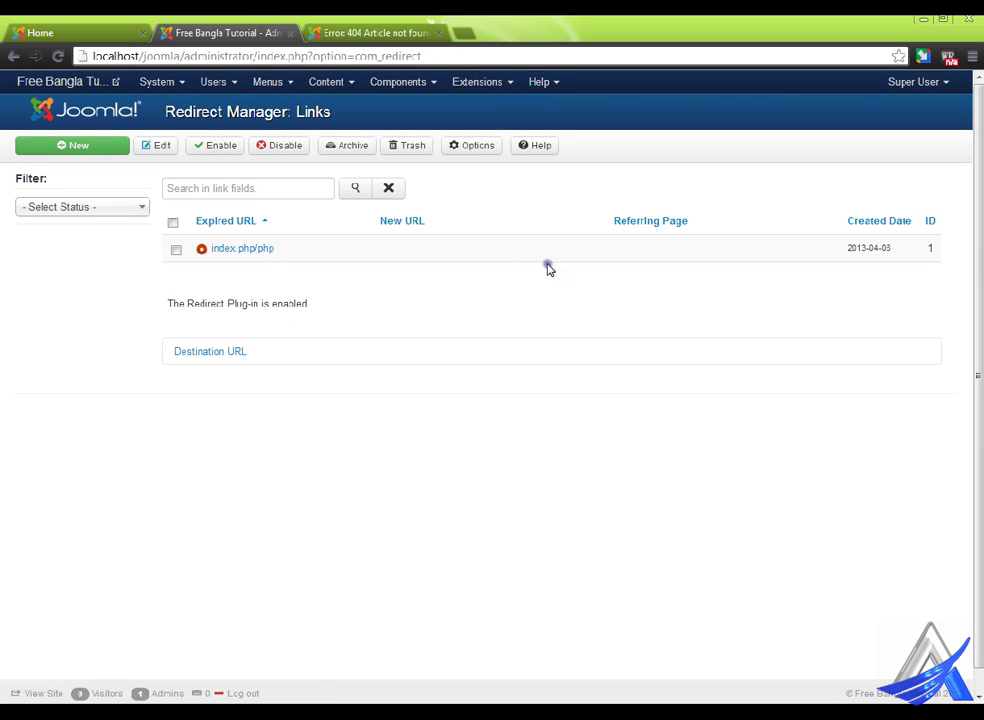
pyautogui.click(276, 250)
pyautogui.click(247, 248)
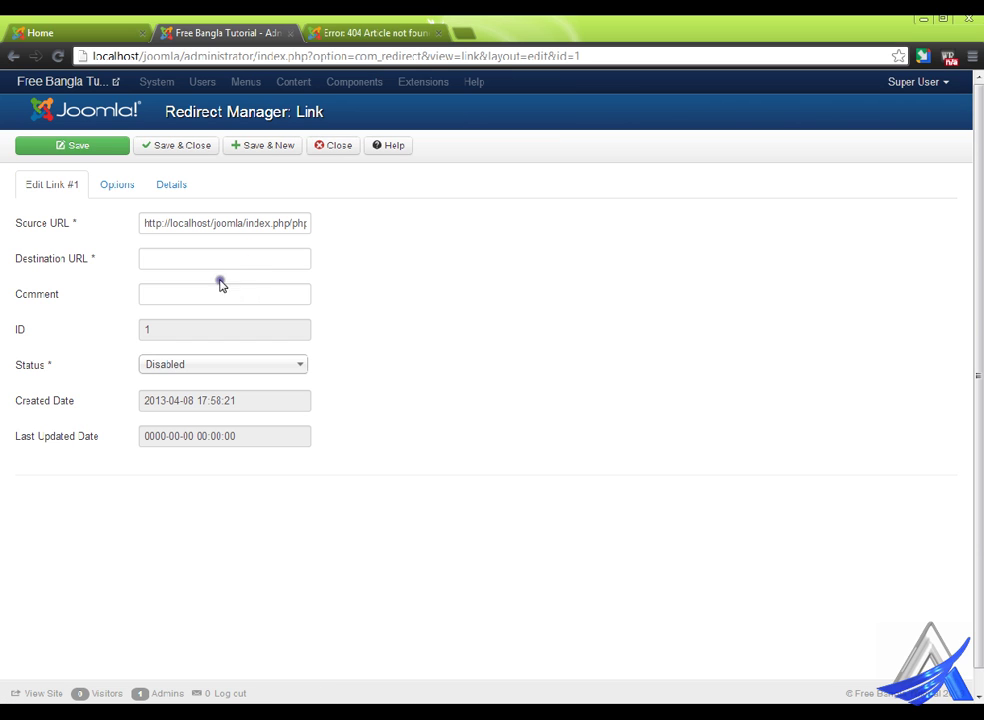
# - On the front-end tab, open the Our Blog > Web Design page and copy its address
pyautogui.click(378, 27)
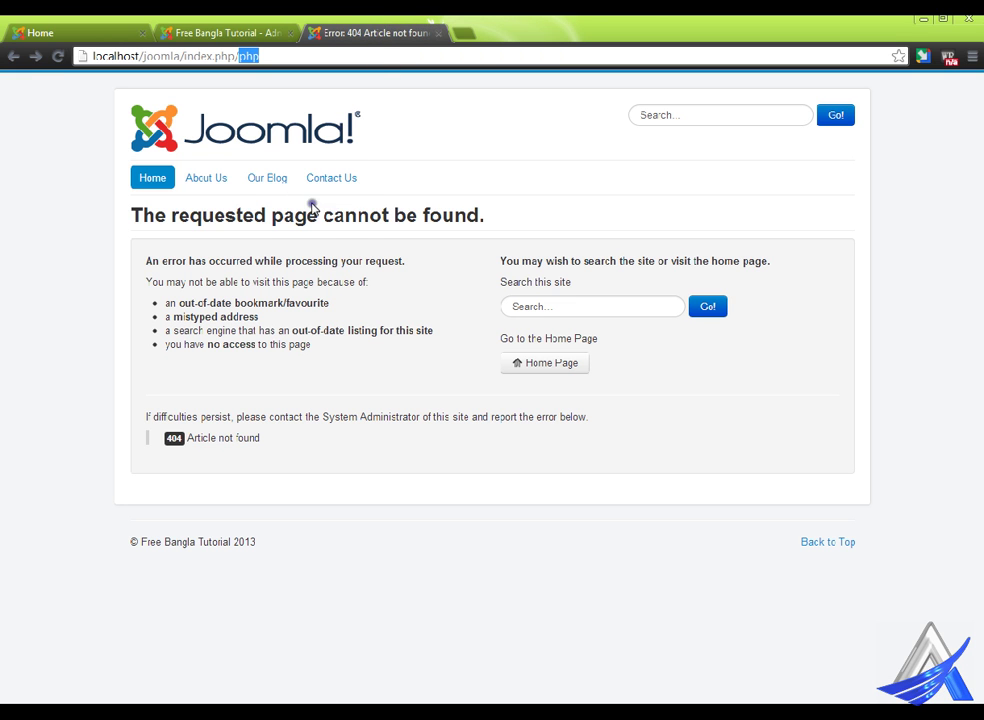
pyautogui.moveTo(285, 184)
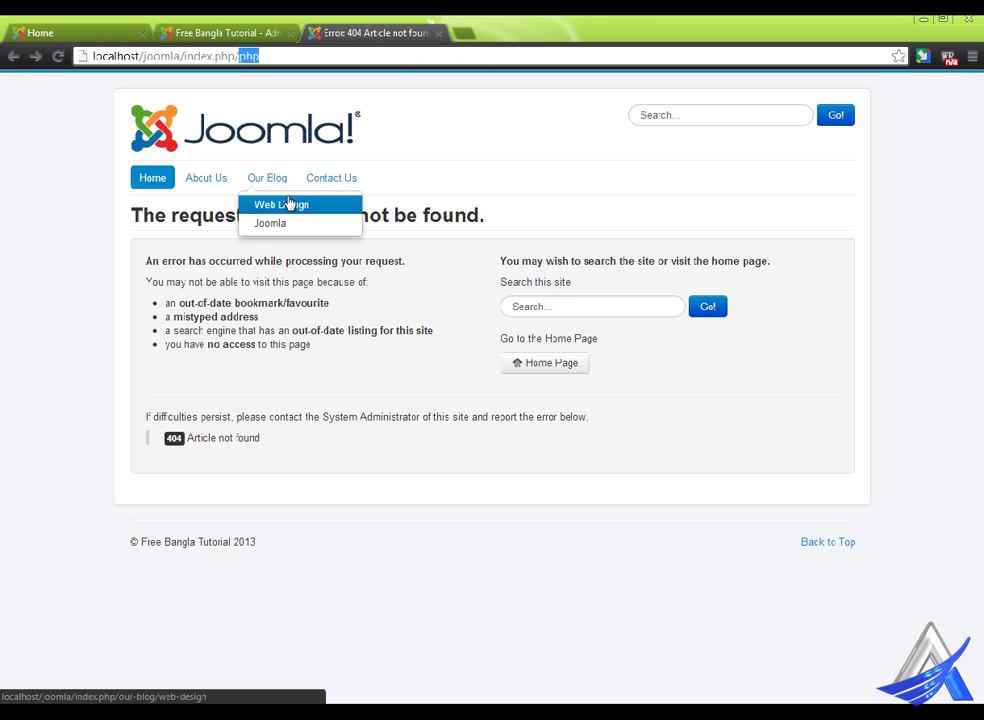
pyautogui.click(288, 204)
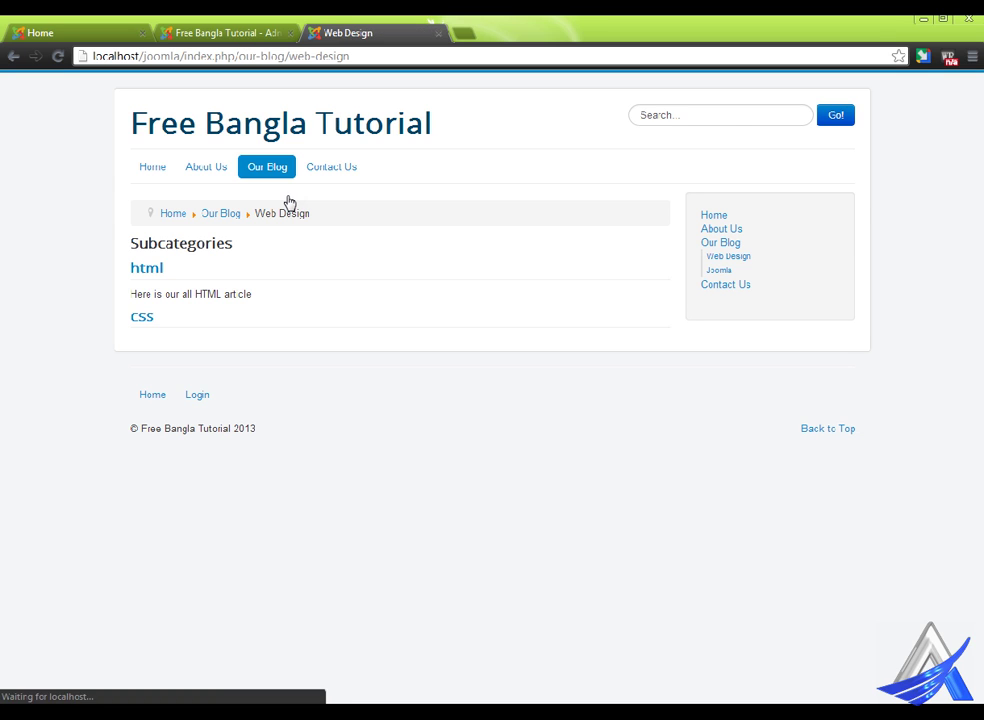
pyautogui.click(384, 46)
pyautogui.hotkey('ctrl', 'c')
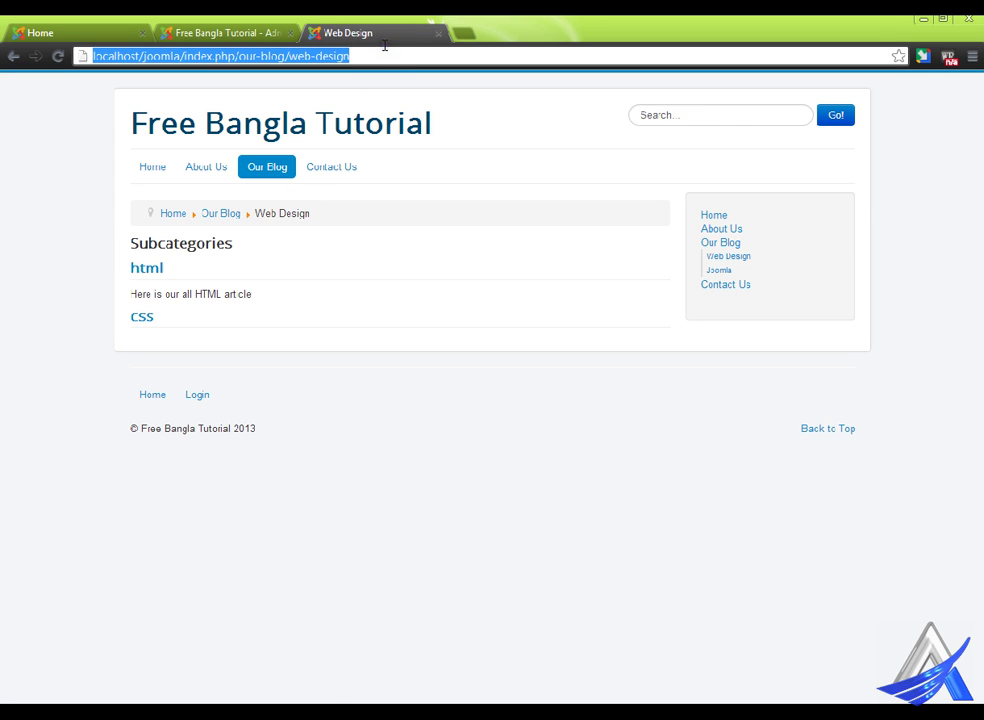
# - Paste the Web Design address as the redirect's Destination URL, save it, and return to index.php/php
pyautogui.click(255, 33)
pyautogui.click(195, 259)
pyautogui.hotkey('ctrl', 'v')
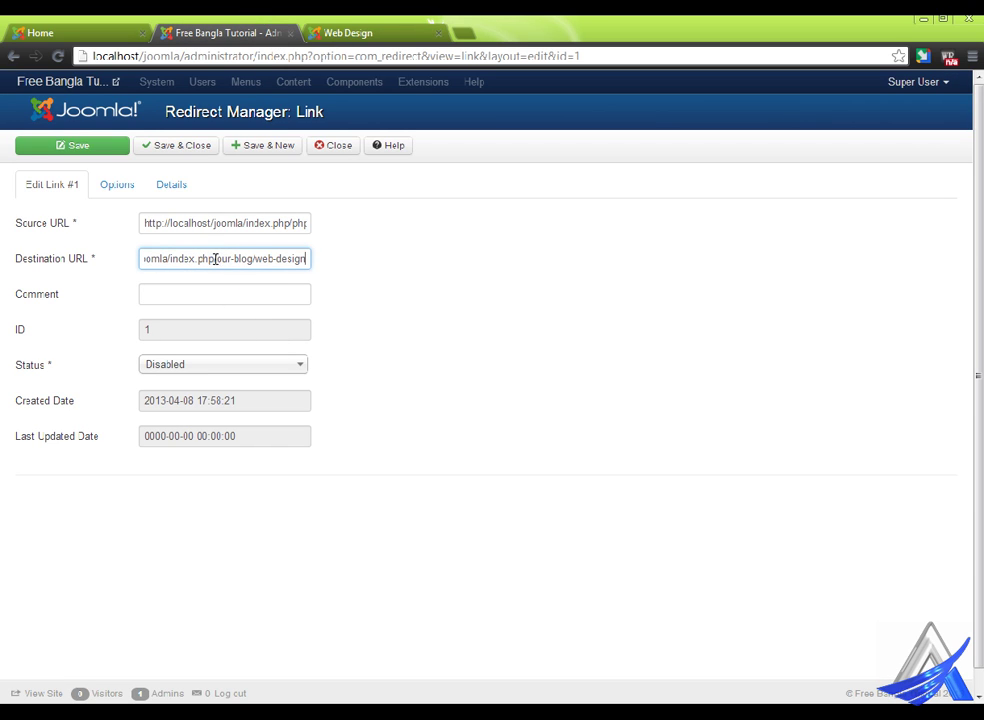
pyautogui.click(190, 145)
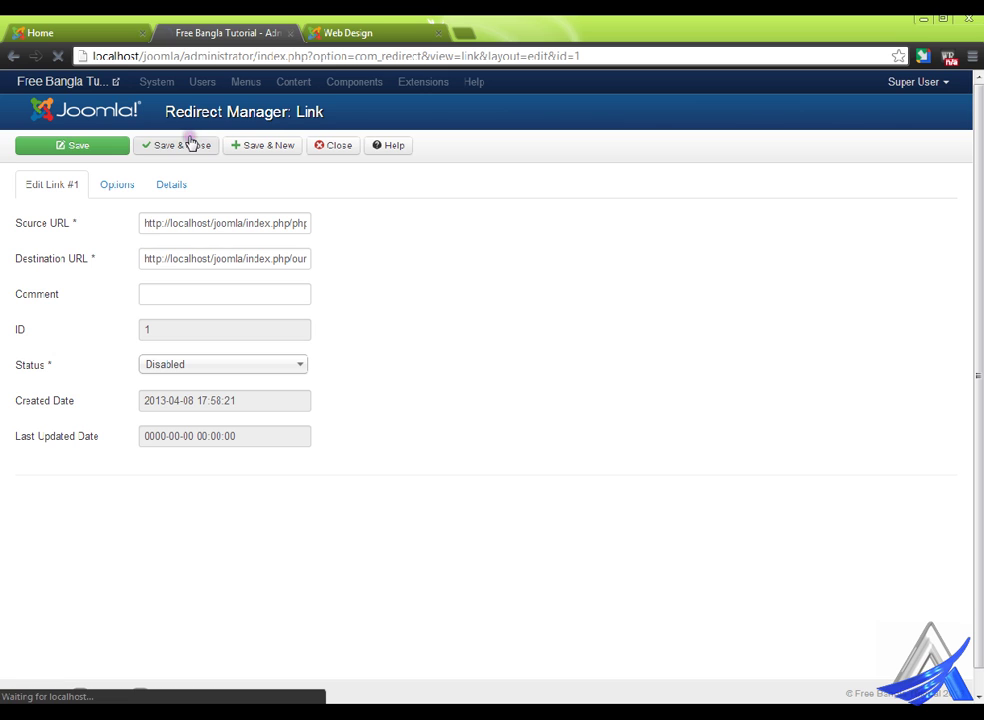
pyautogui.click(362, 24)
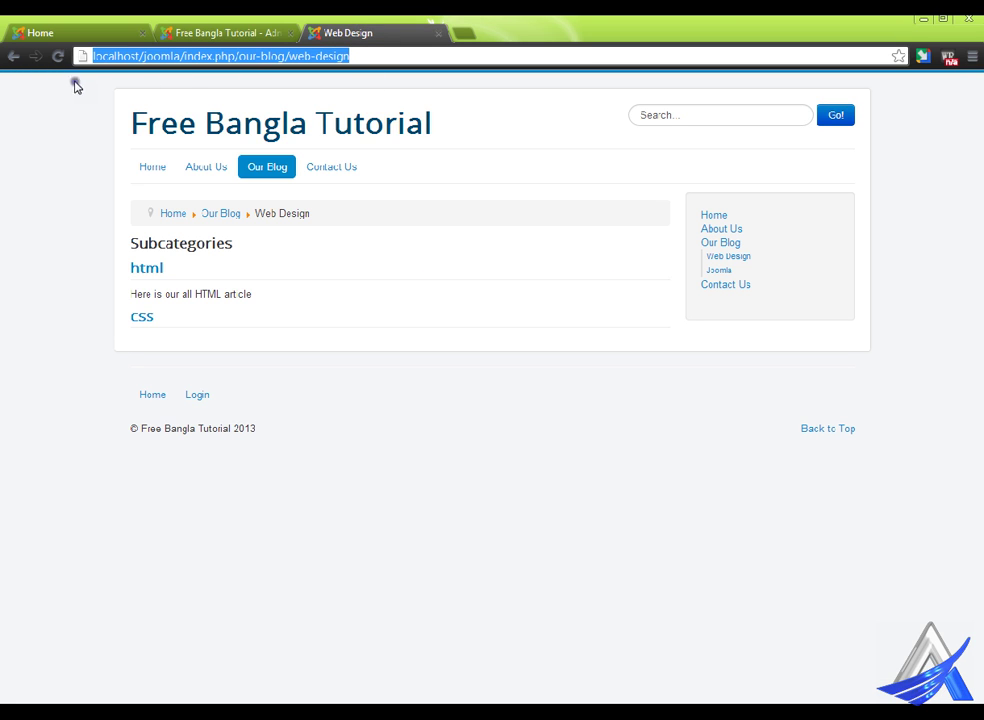
pyautogui.click(15, 55)
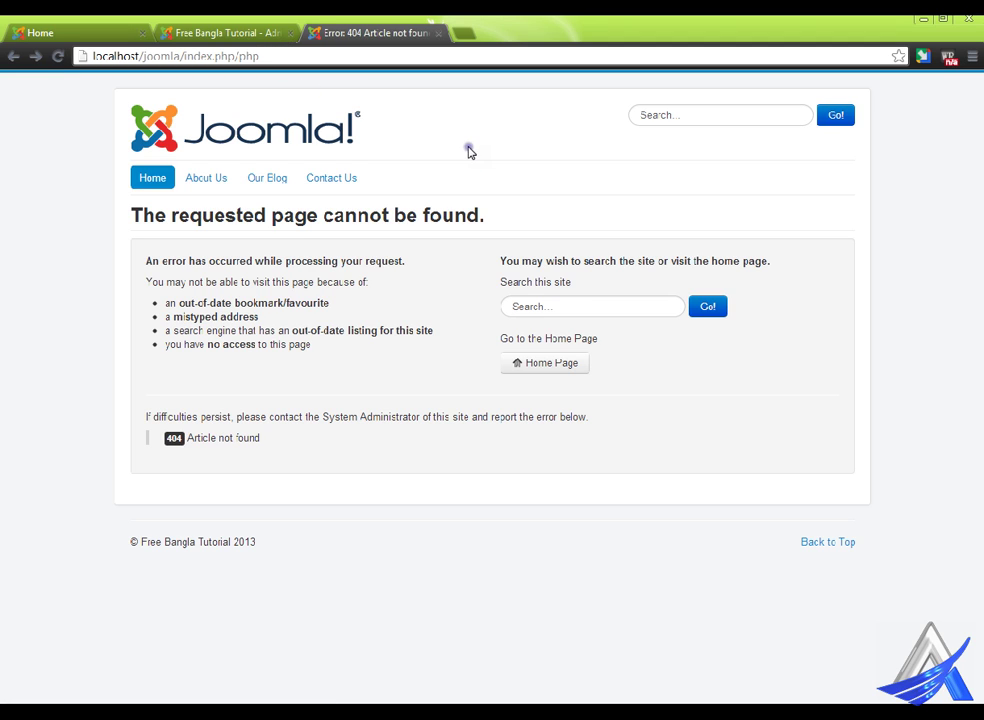
# - Reload the broken index.php/php page to test whether the redirect works
pyautogui.click(200, 20)
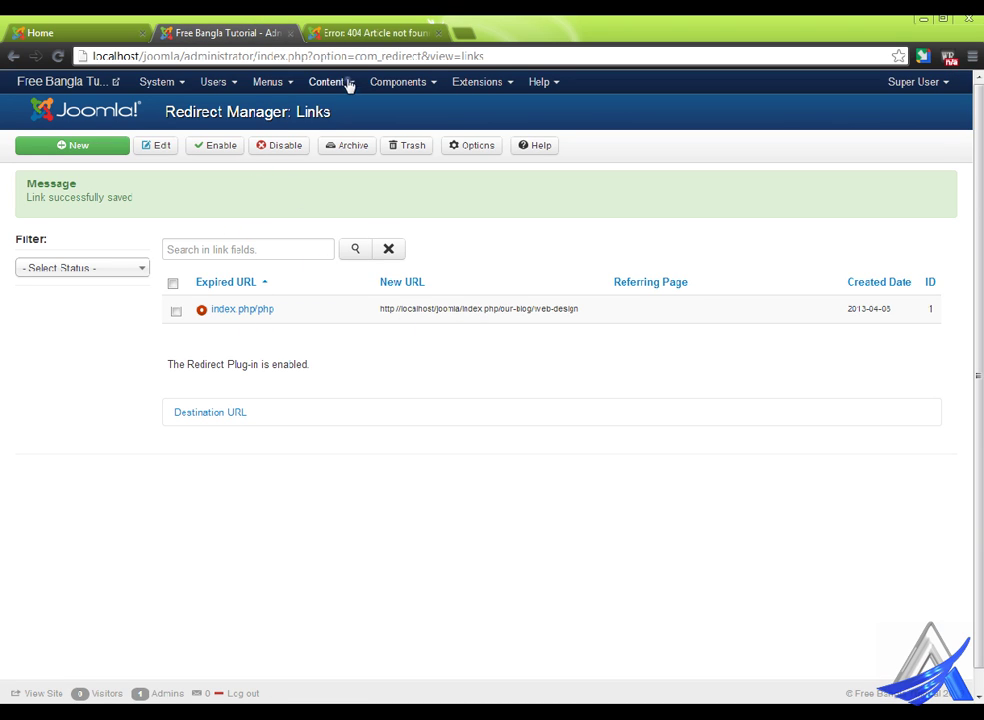
pyautogui.click(375, 25)
pyautogui.rightClick(415, 104)
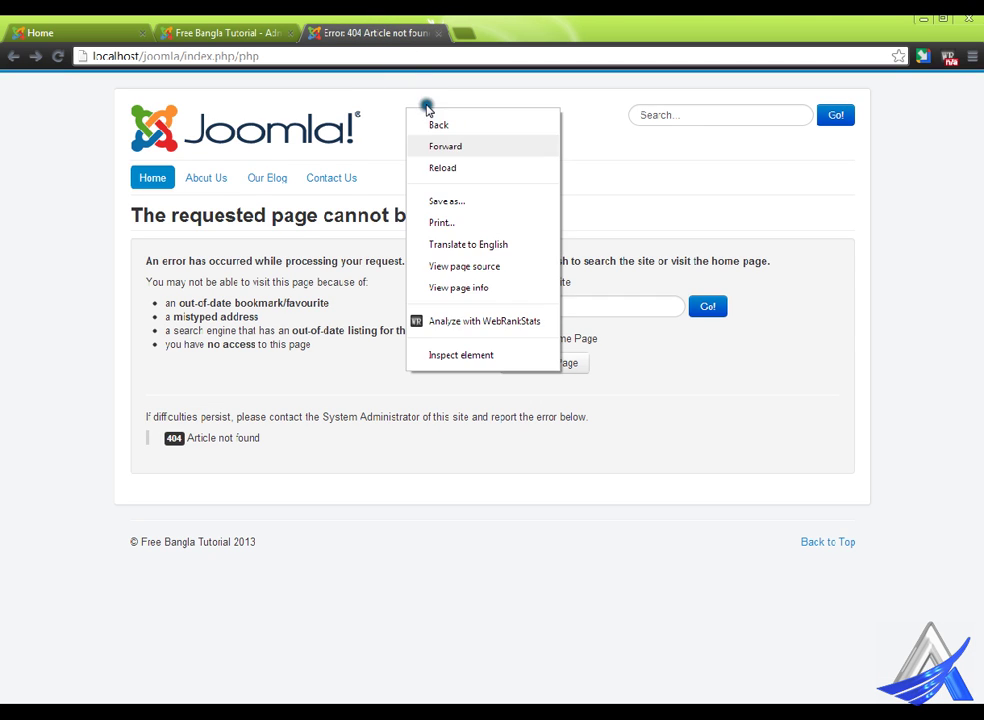
pyautogui.click(472, 162)
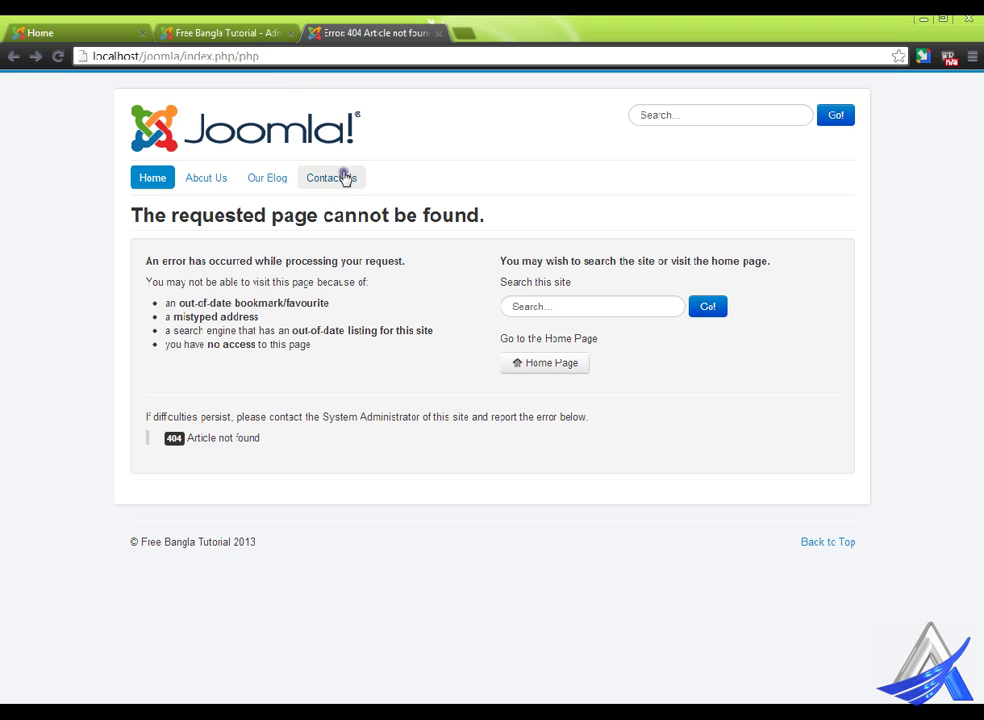
# - Set the index.php/php redirect's Status to Enabled and save it
pyautogui.click(205, 20)
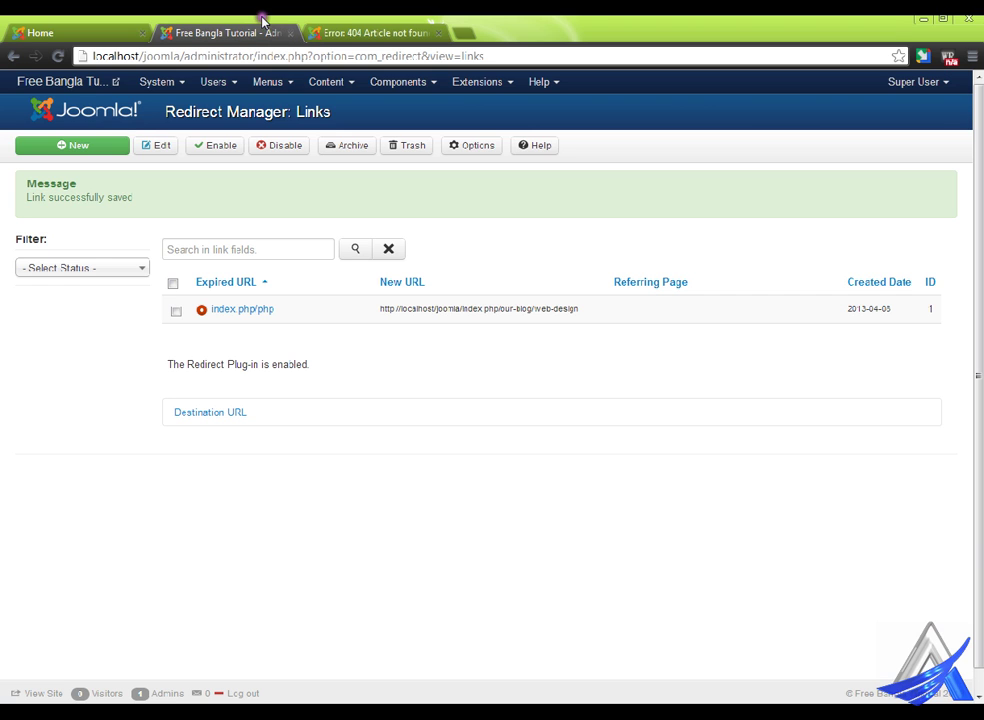
pyautogui.click(269, 315)
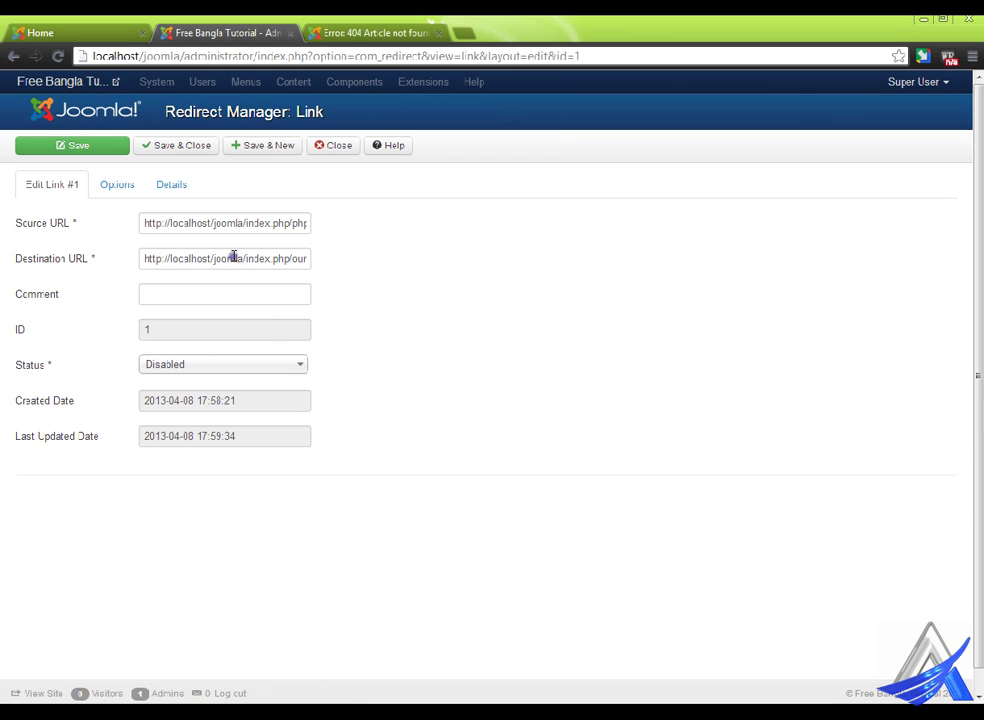
pyautogui.click(198, 365)
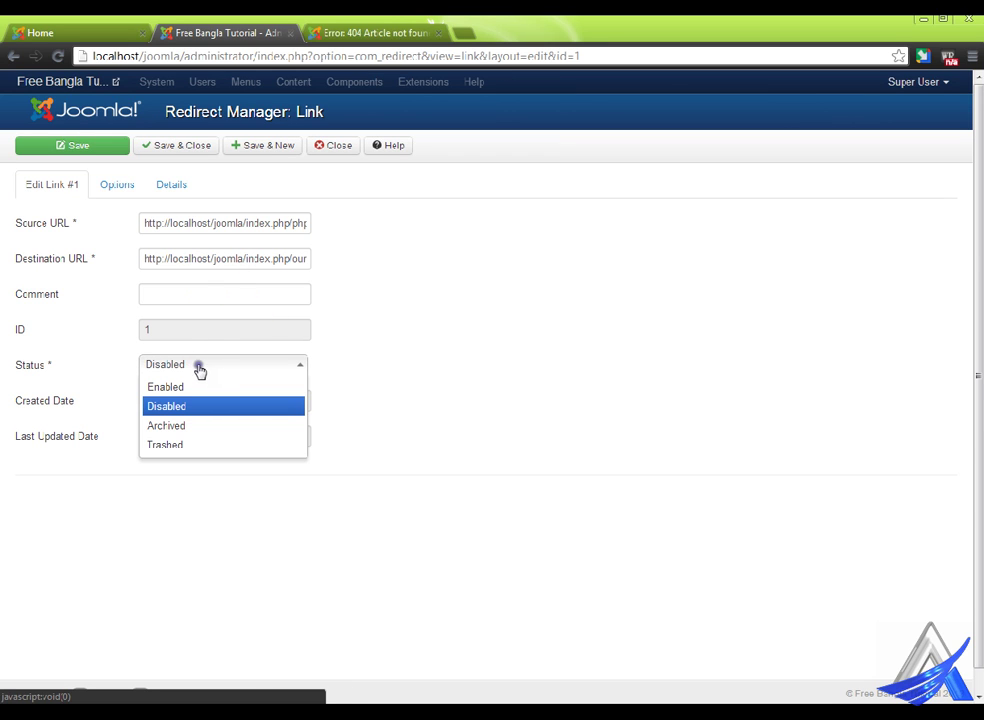
pyautogui.click(200, 387)
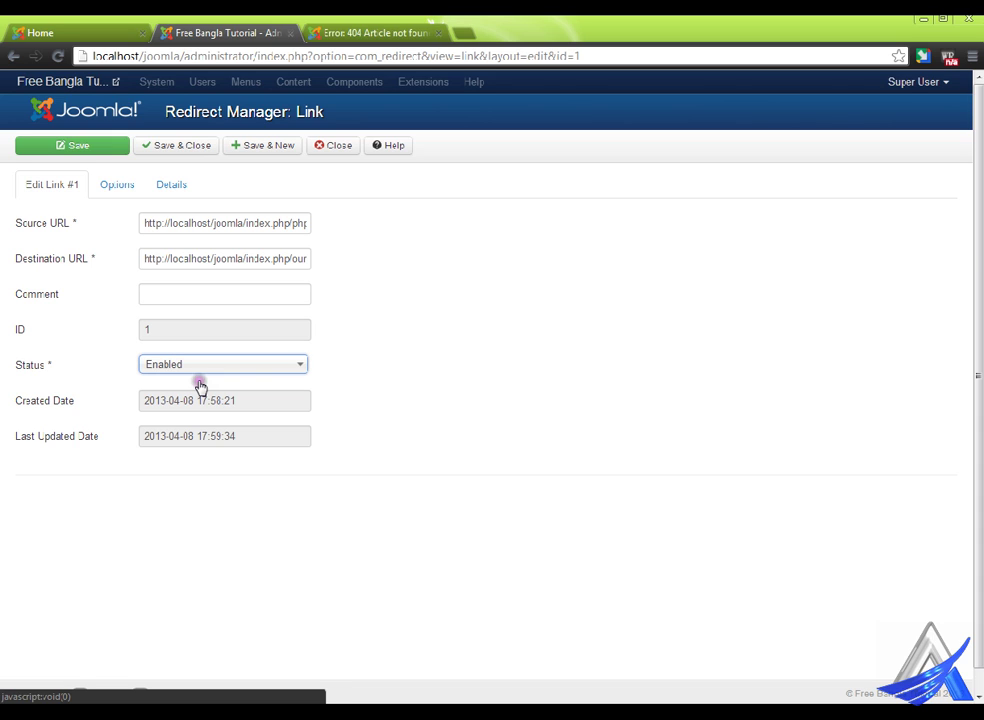
pyautogui.click(182, 145)
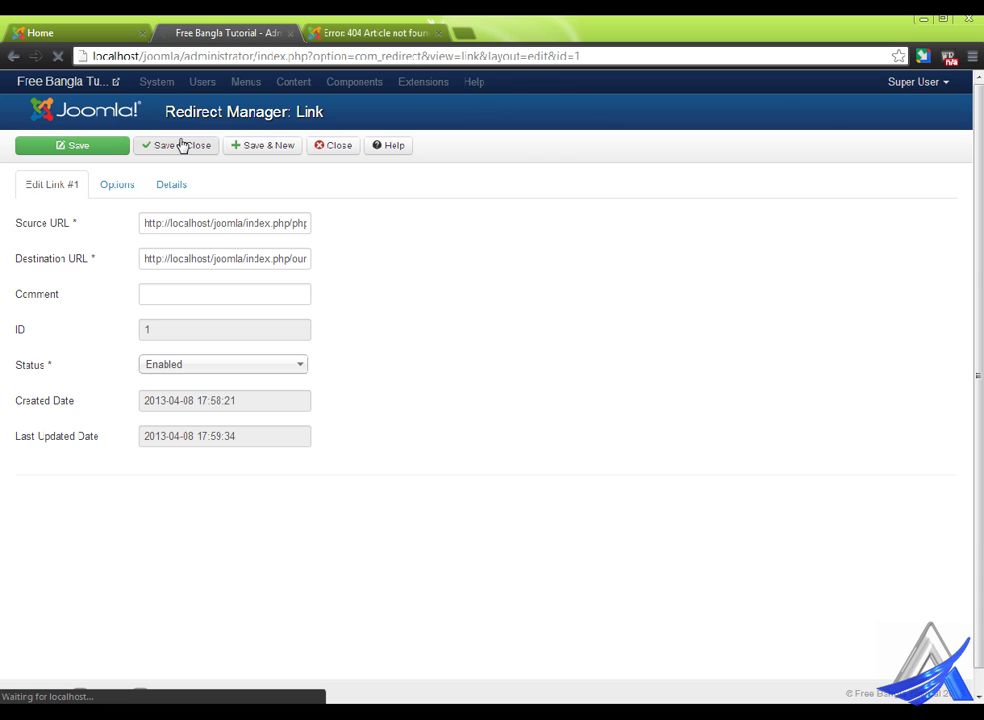
pyautogui.click(373, 30)
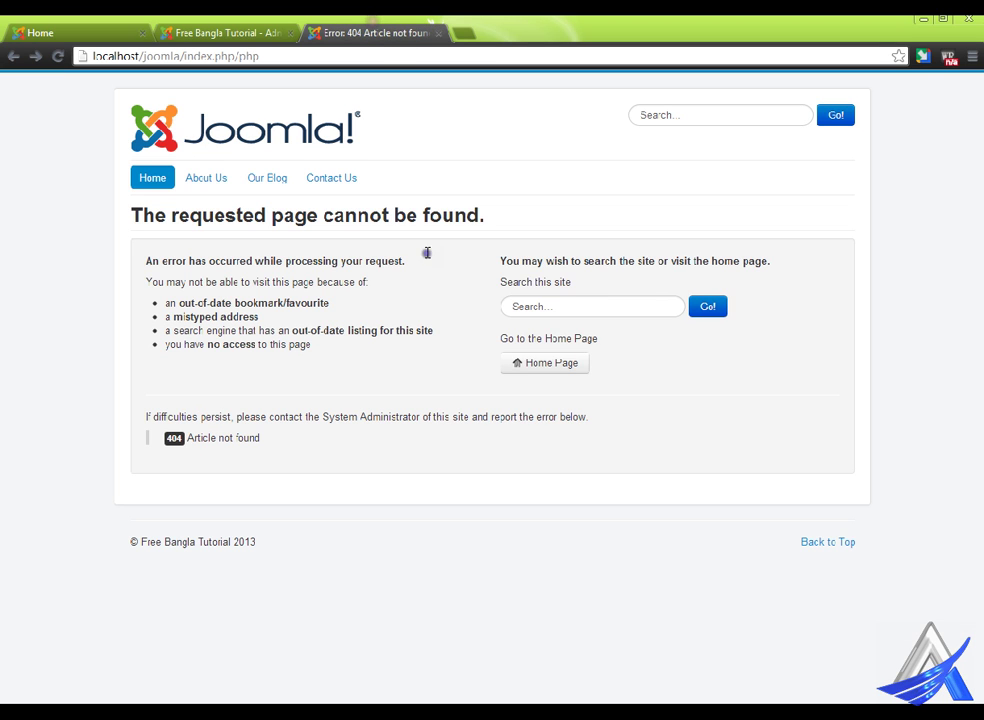
# - Reload index.php/php to confirm it now shows the Web Design blog page
pyautogui.rightClick(442, 184)
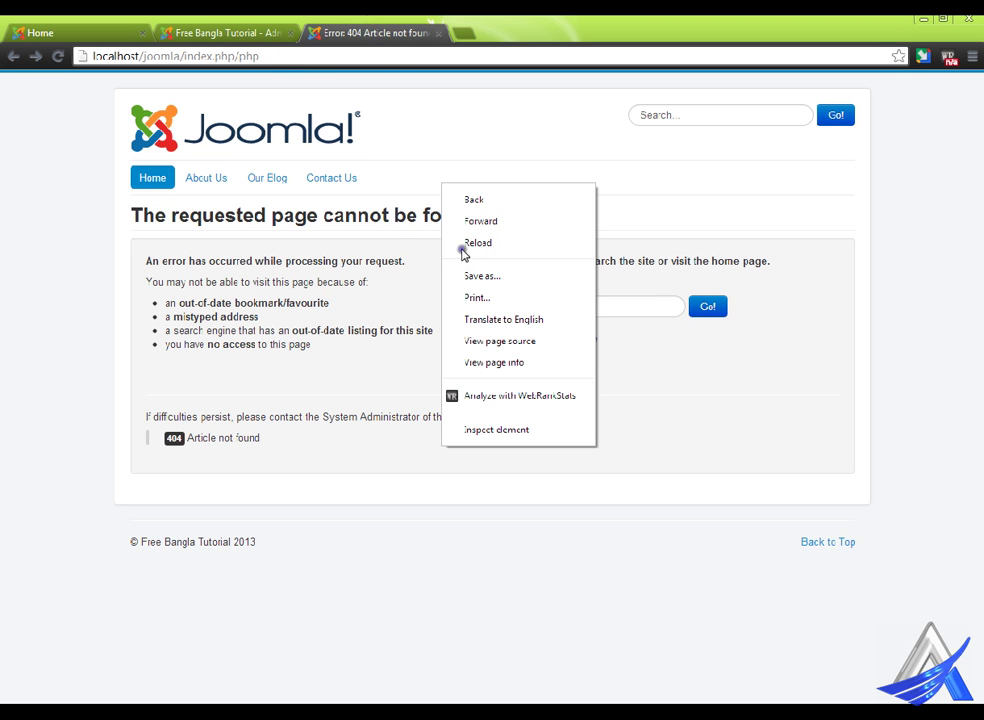
pyautogui.click(500, 245)
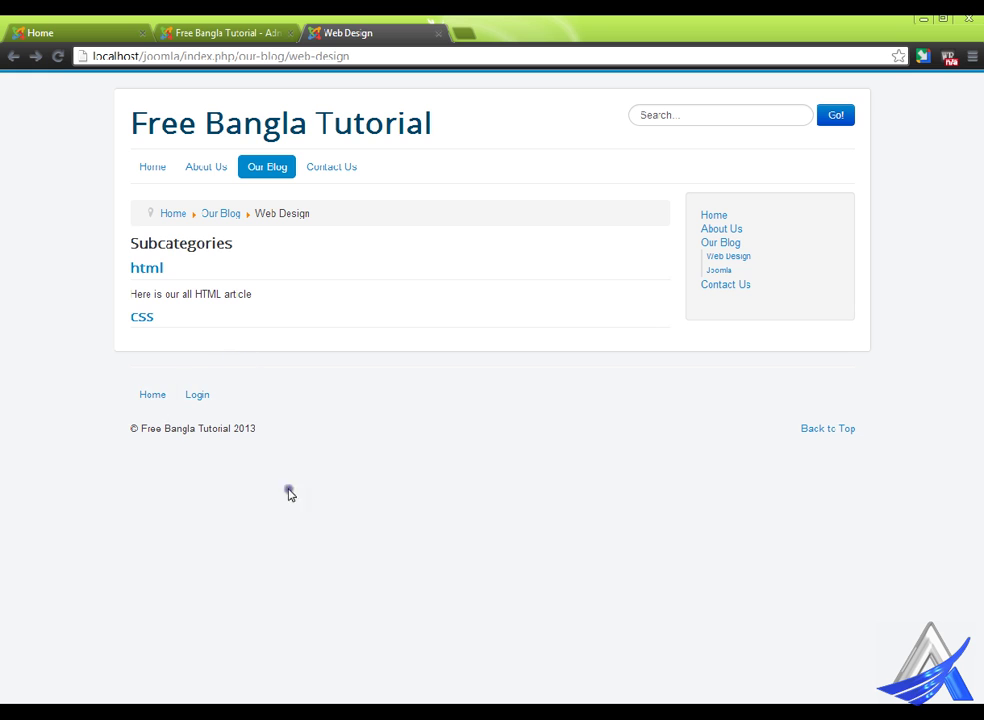
pyautogui.click(243, 30)
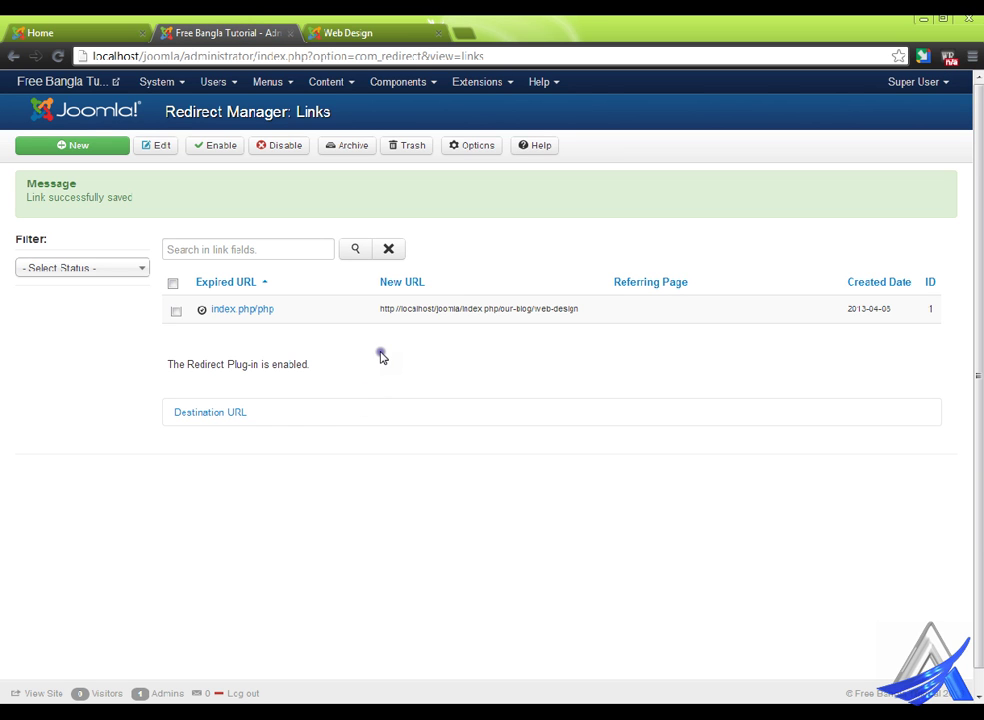
# - Open and close the admin Components menu twice
pyautogui.click(405, 82)
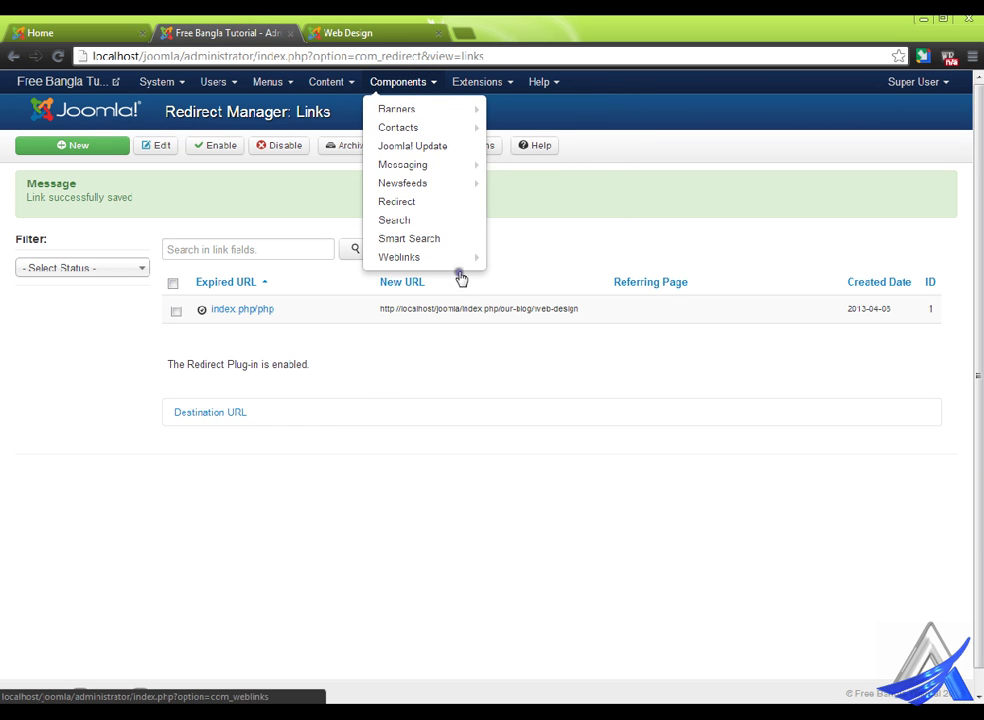
pyautogui.moveTo(455, 160)
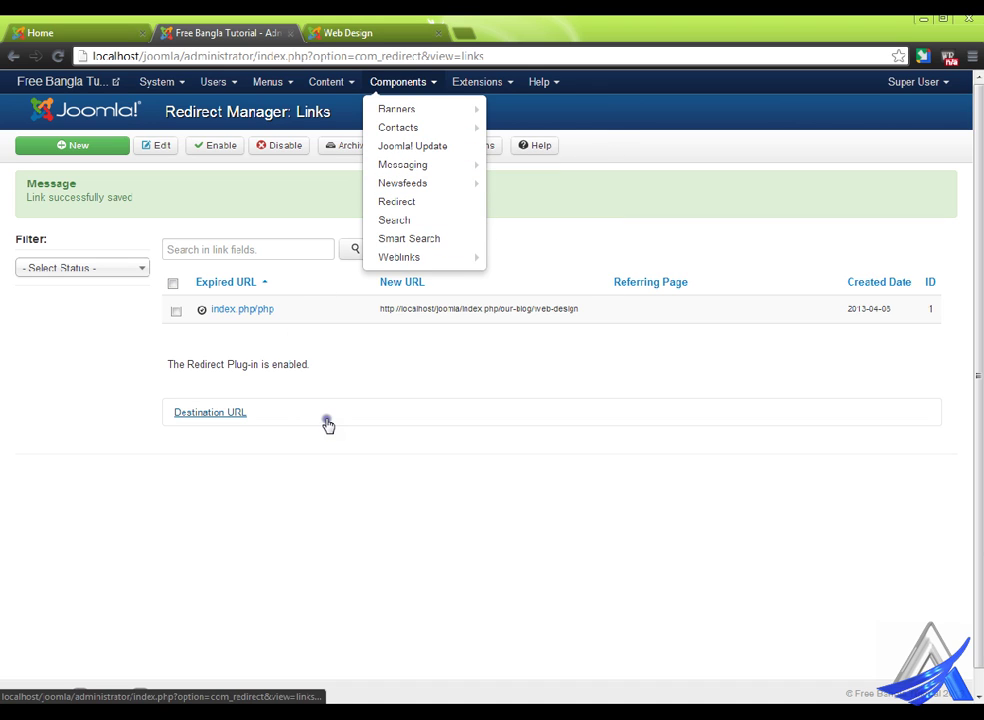
pyautogui.click(381, 370)
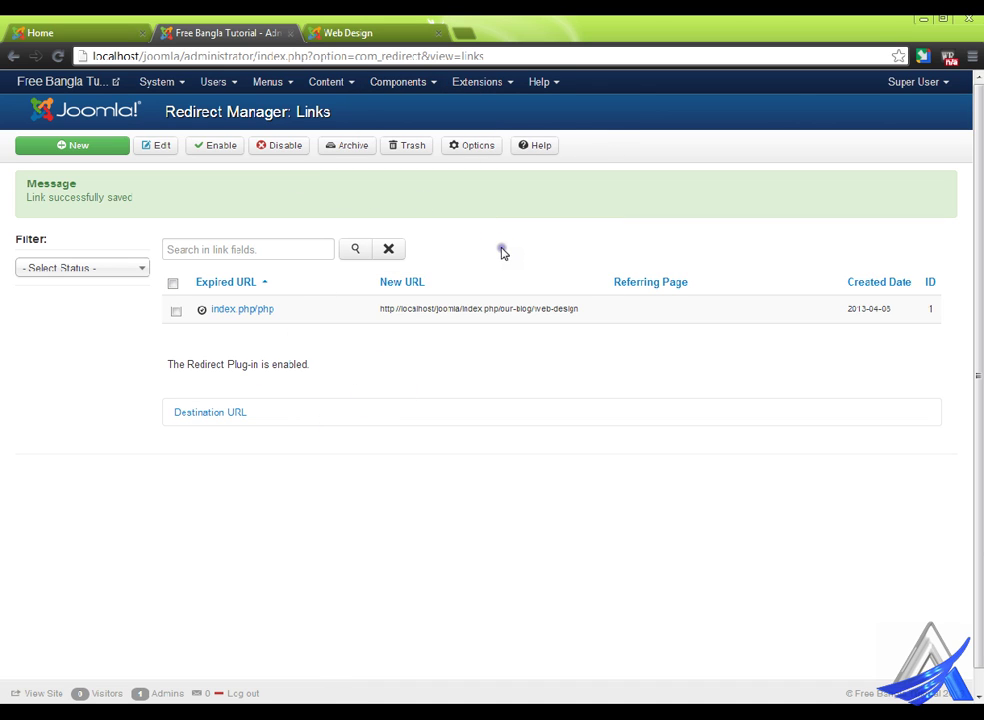
pyautogui.click(420, 80)
pyautogui.click(564, 211)
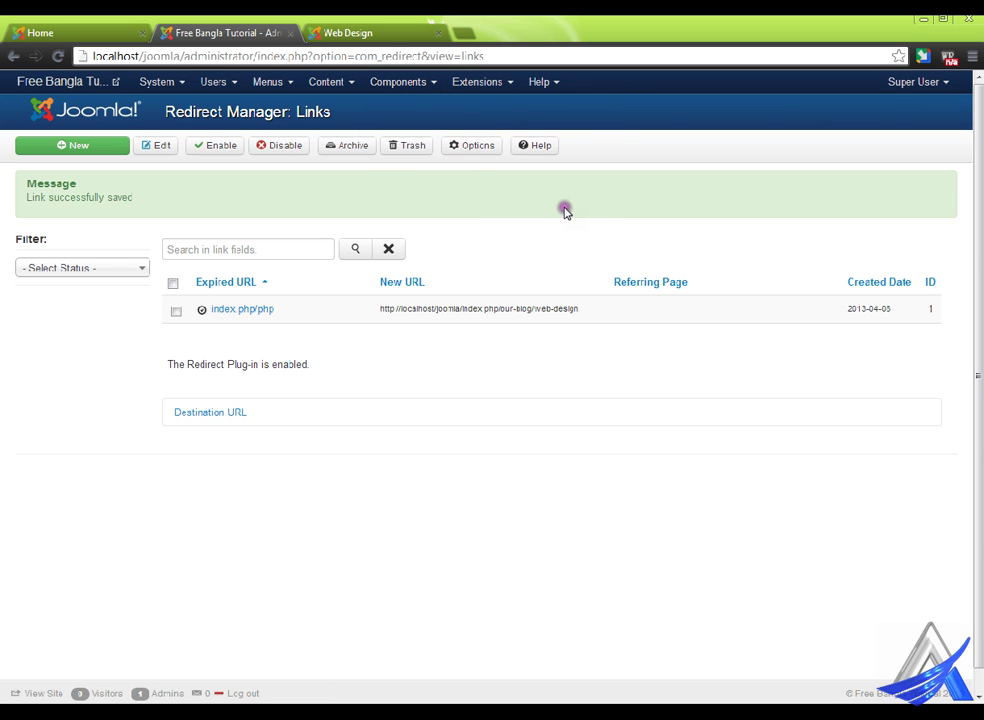